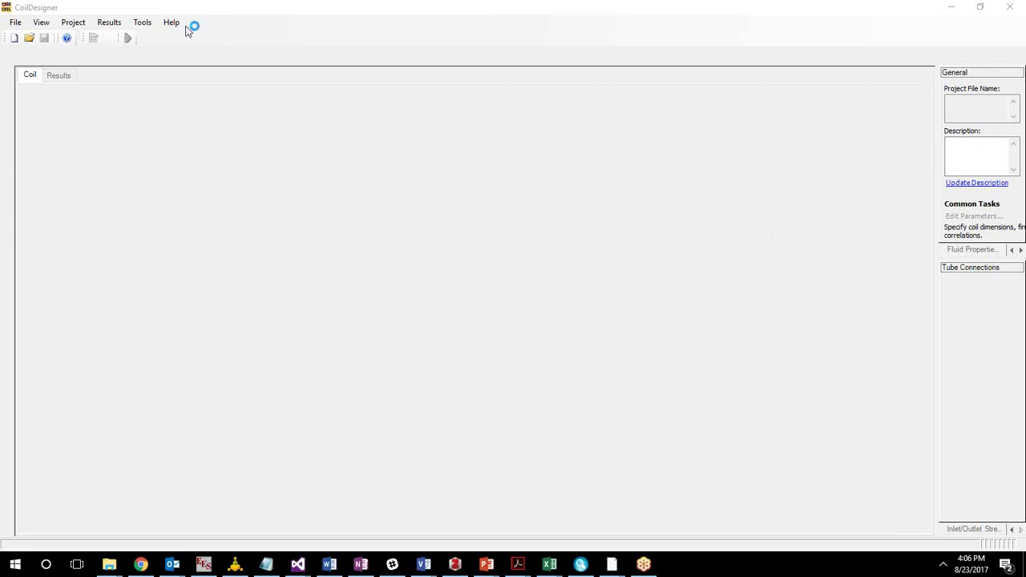
# Widen the project information panel, start a new coil and go past the wizard's welcome page.
pyautogui.click(938, 218)
pyautogui.moveTo(938, 218); pyautogui.dragTo(875, 256)
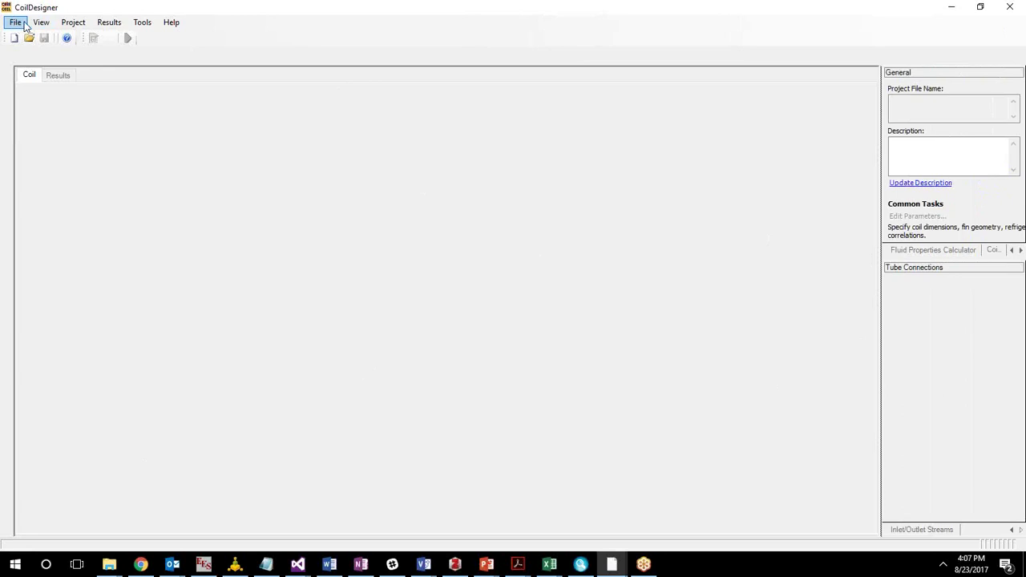
pyautogui.click(16, 24)
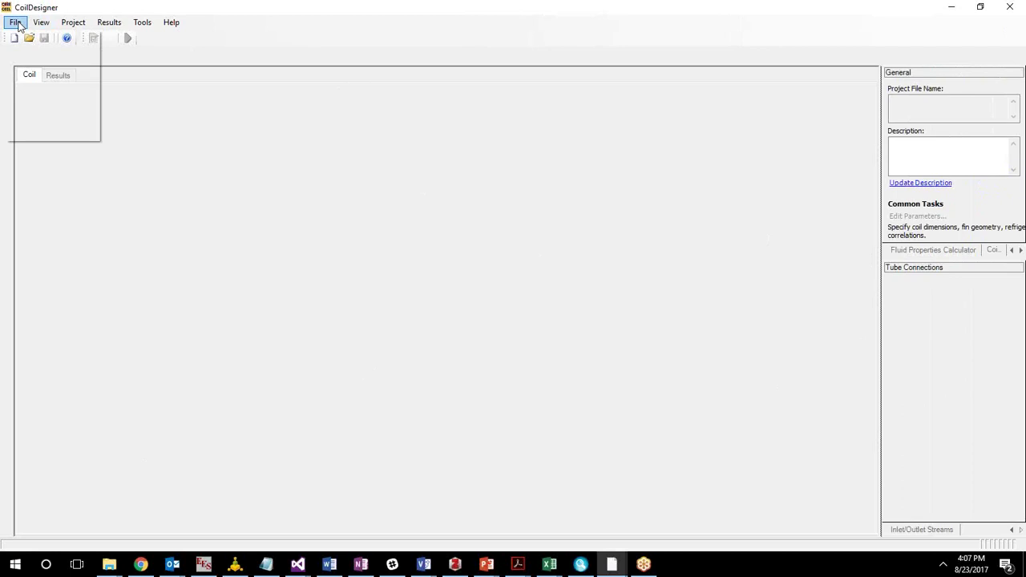
pyautogui.click(15, 24)
pyautogui.click(15, 24)
pyautogui.click(34, 37)
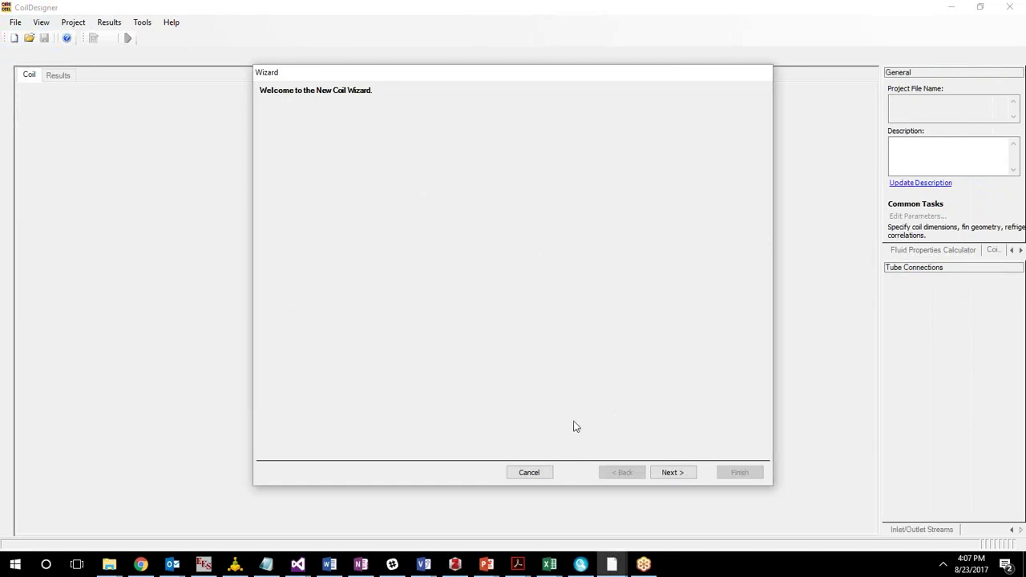
pyautogui.click(692, 476)
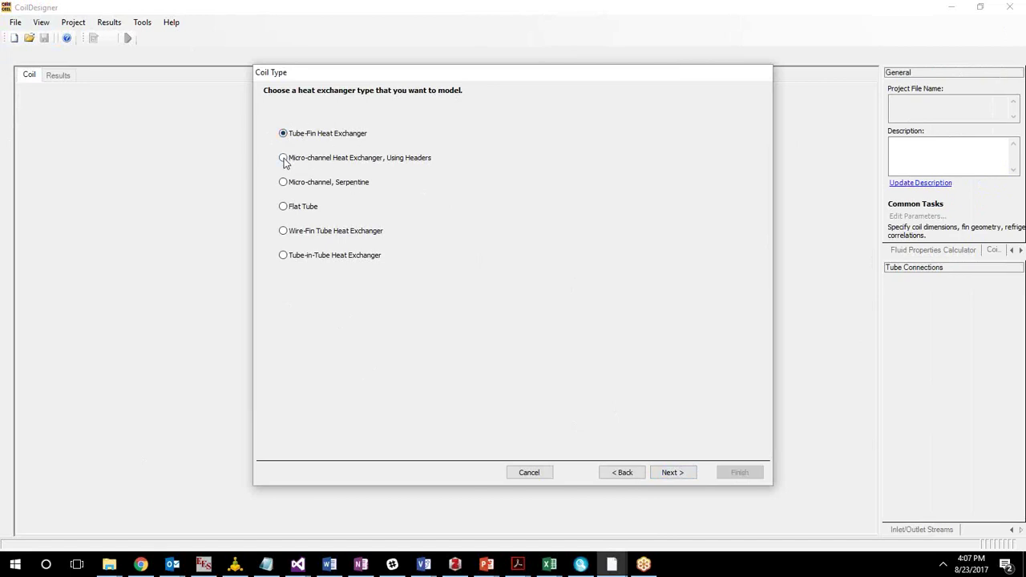
pyautogui.click(283, 158)
pyautogui.click(321, 210)
pyautogui.click(373, 234)
pyautogui.click(335, 256)
pyautogui.click(344, 138)
# Advance to Solver Choice, keeping Fast Solver with 10 segments per tube.
pyautogui.click(674, 474)
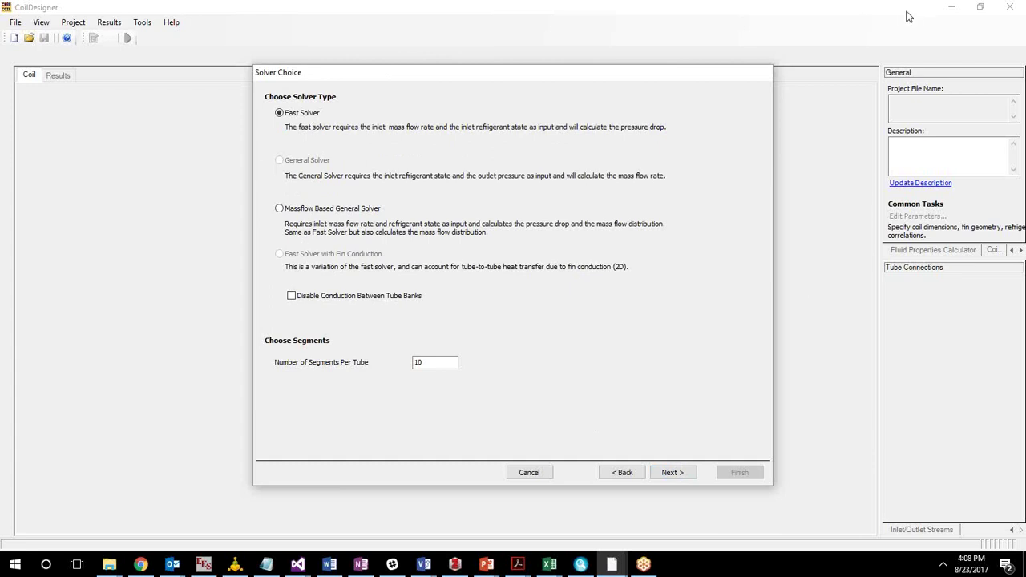
pyautogui.click(813, 18)
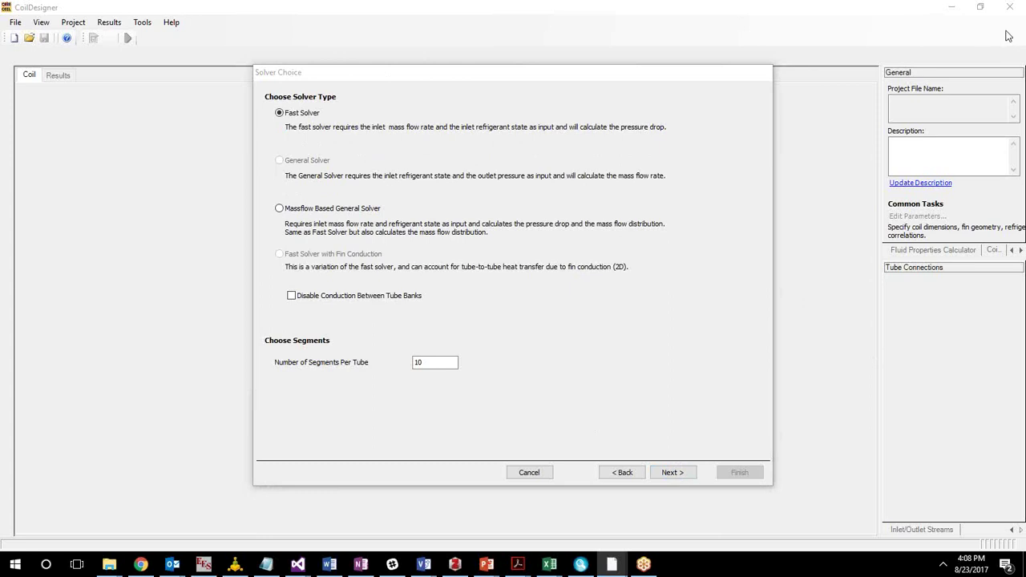
pyautogui.click(418, 173)
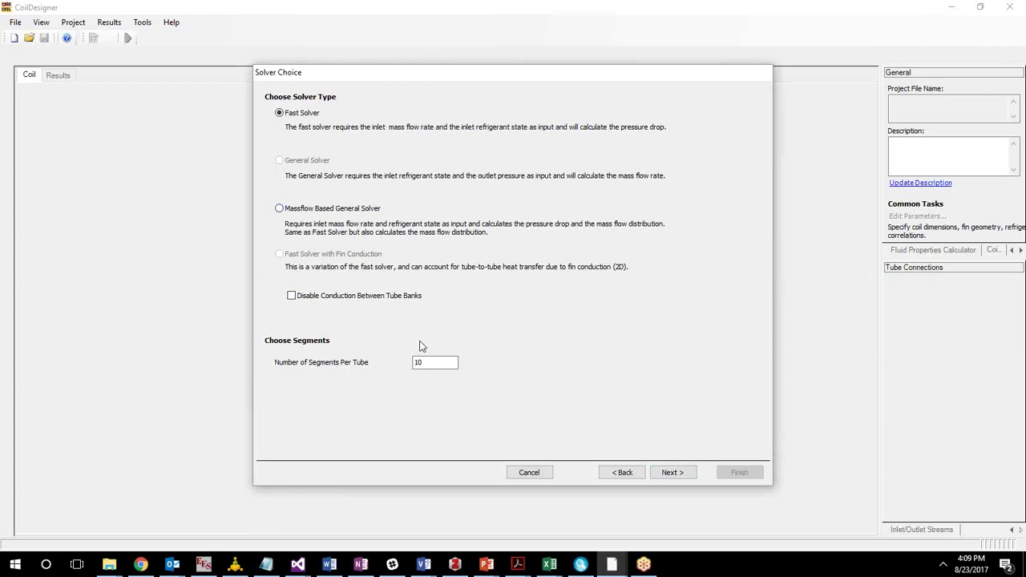
pyautogui.click(443, 361)
pyautogui.moveTo(447, 361); pyautogui.dragTo(358, 354)
pyautogui.click(436, 363)
# Advance to Tube Information and switch the tube configuration to Staggered Convergent.
pyautogui.click(681, 472)
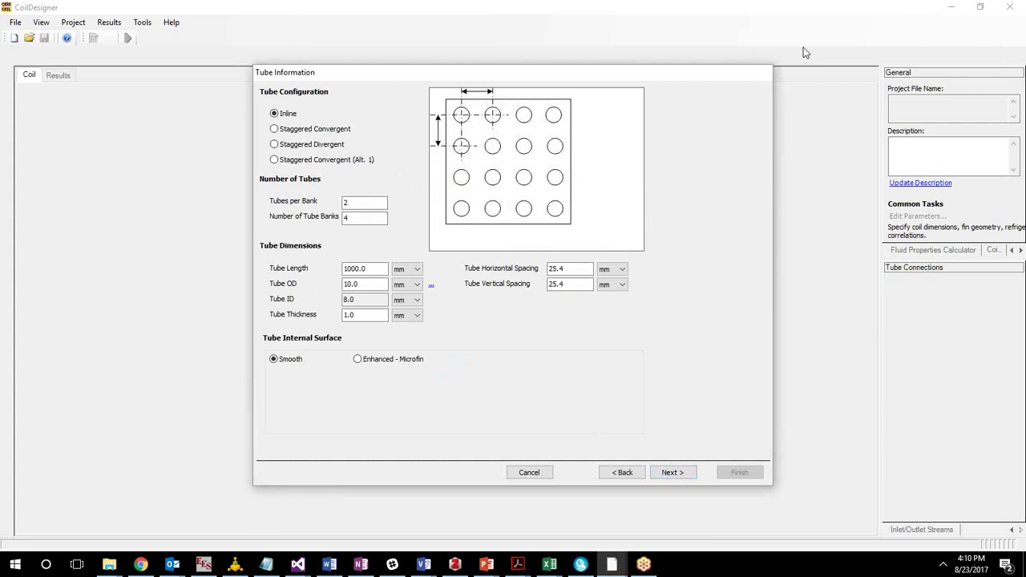
pyautogui.click(819, 23)
pyautogui.click(899, 357)
pyautogui.click(862, 358)
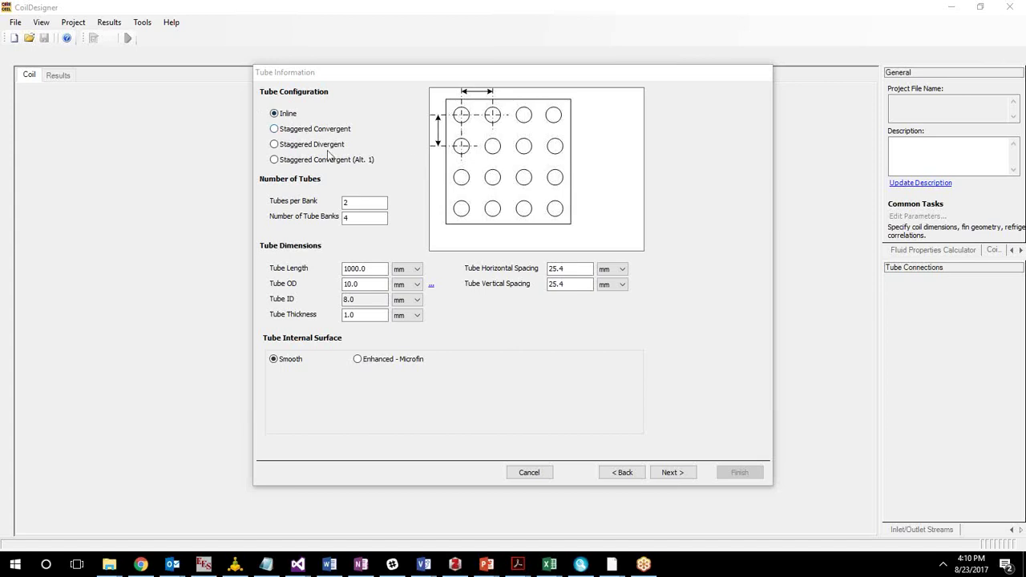
pyautogui.click(332, 130)
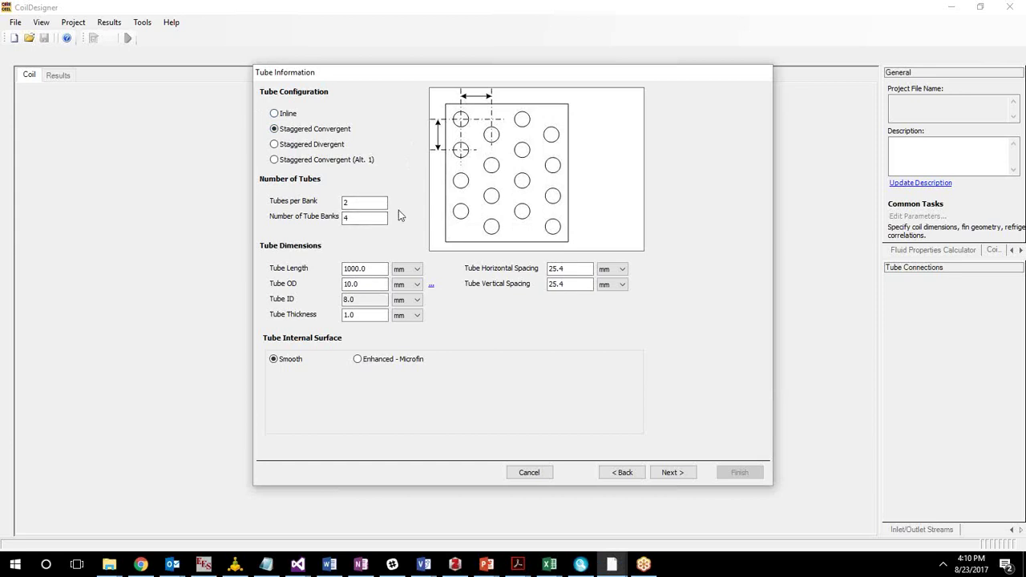
# Set 24 tubes per bank, 2 banks, 500 mm length, 5 mm OD and 0.2 mm thickness.
pyautogui.click(357, 205)
pyautogui.write('4')
pyautogui.press('Tab')
pyautogui.click(375, 269)
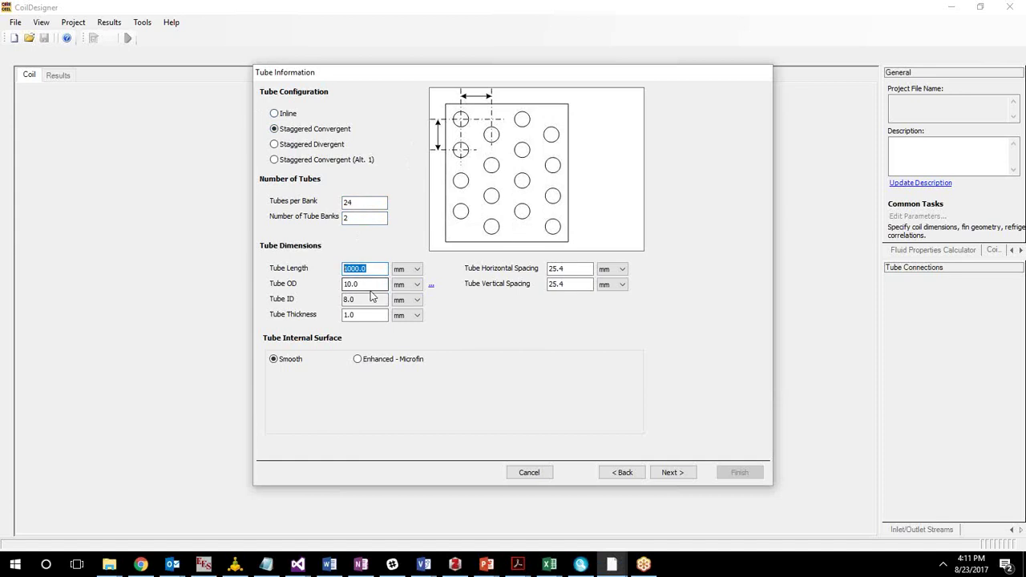
pyautogui.write('500')
pyautogui.press('Tab')
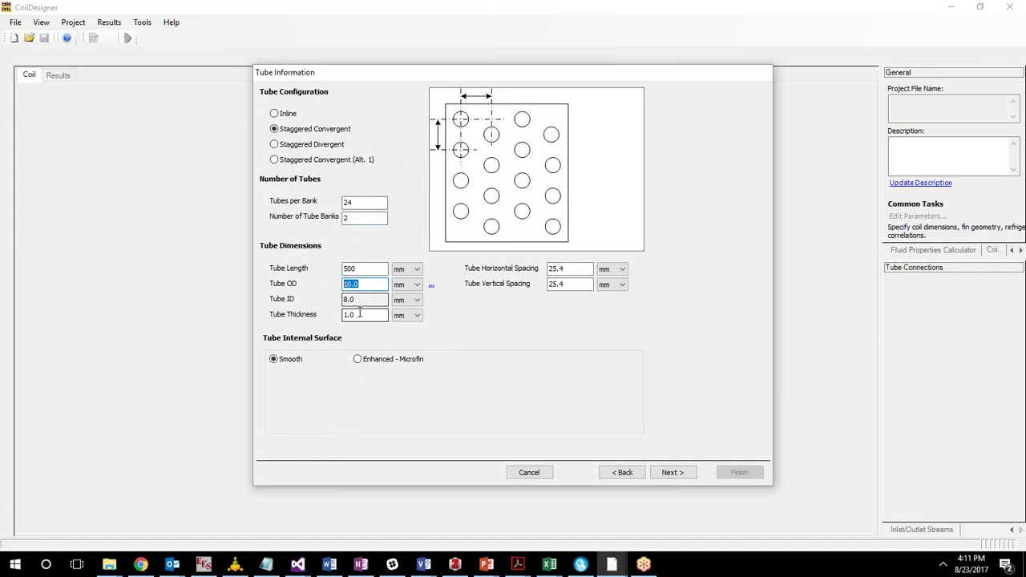
pyautogui.write('5')
pyautogui.press('Tab')
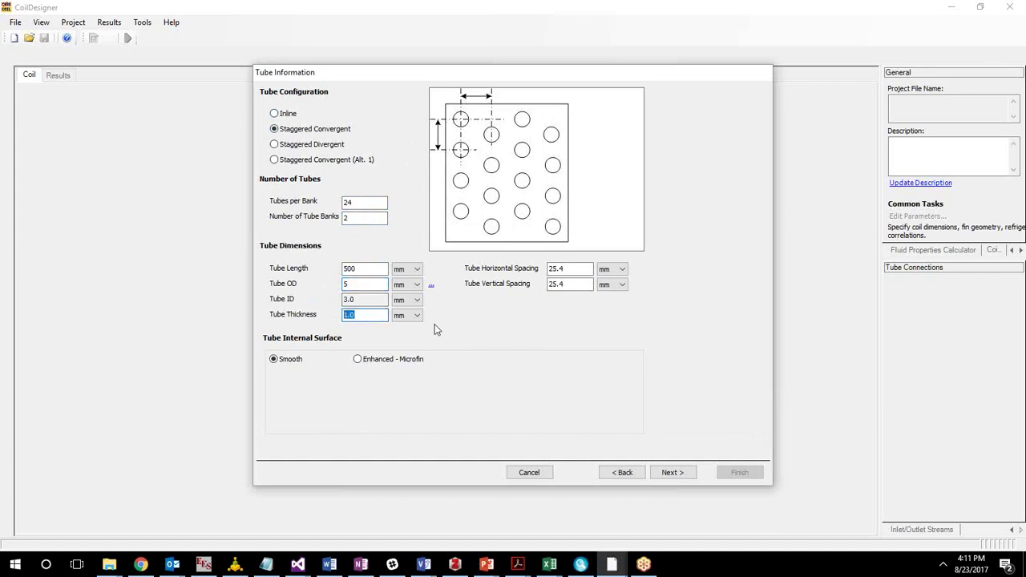
pyautogui.write('0.2')
# Set tube spacing to 16.5 mm horizontal and 19 mm vertical, keeping millimetre units.
pyautogui.click(582, 290)
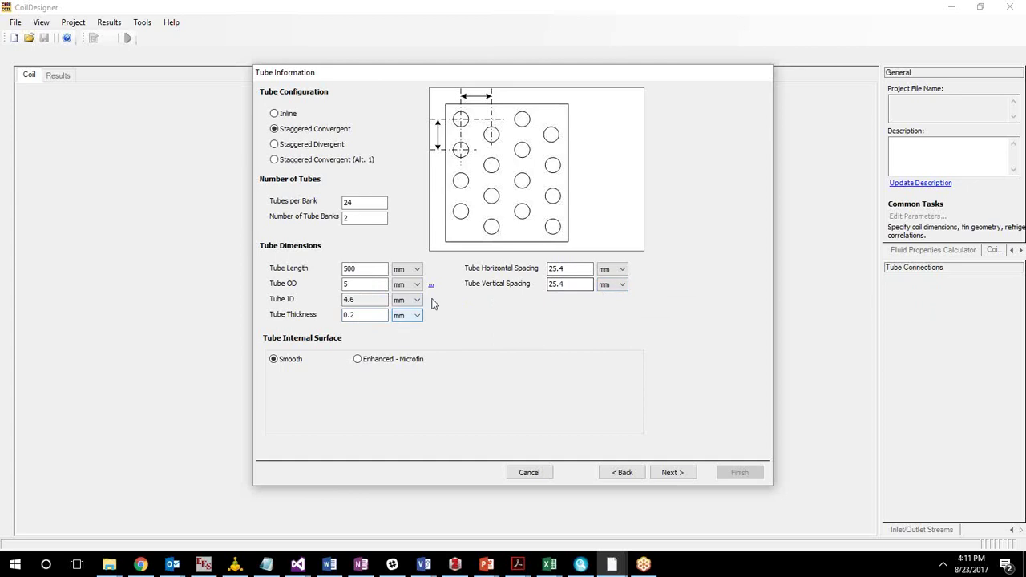
pyautogui.click(607, 285)
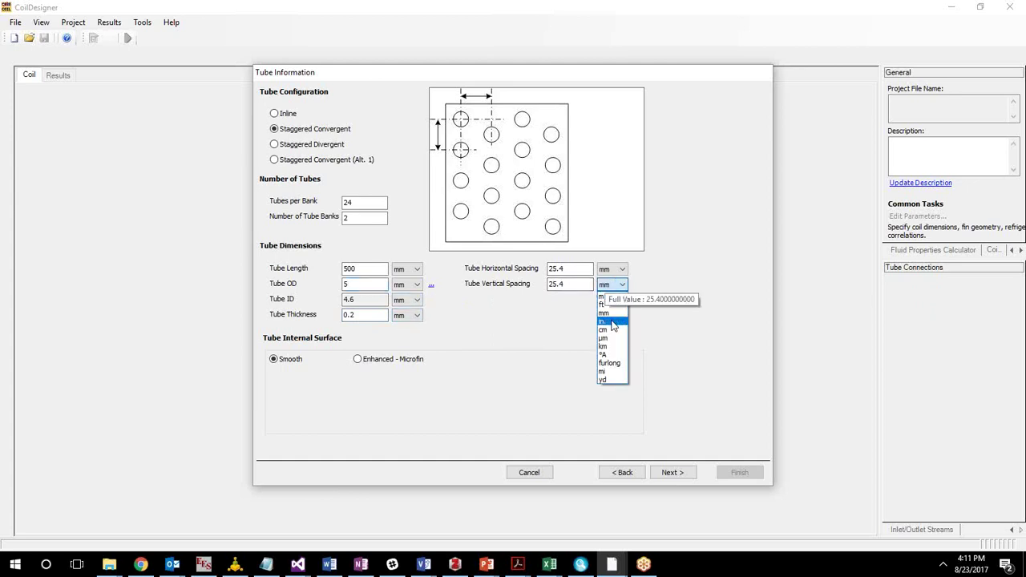
pyautogui.click(612, 322)
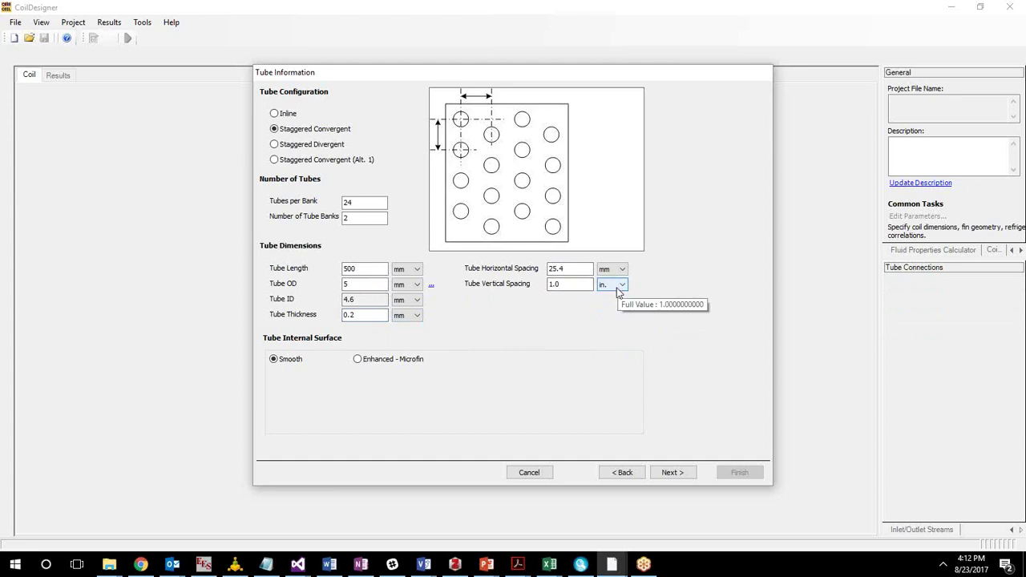
pyautogui.click(617, 289)
pyautogui.click(612, 314)
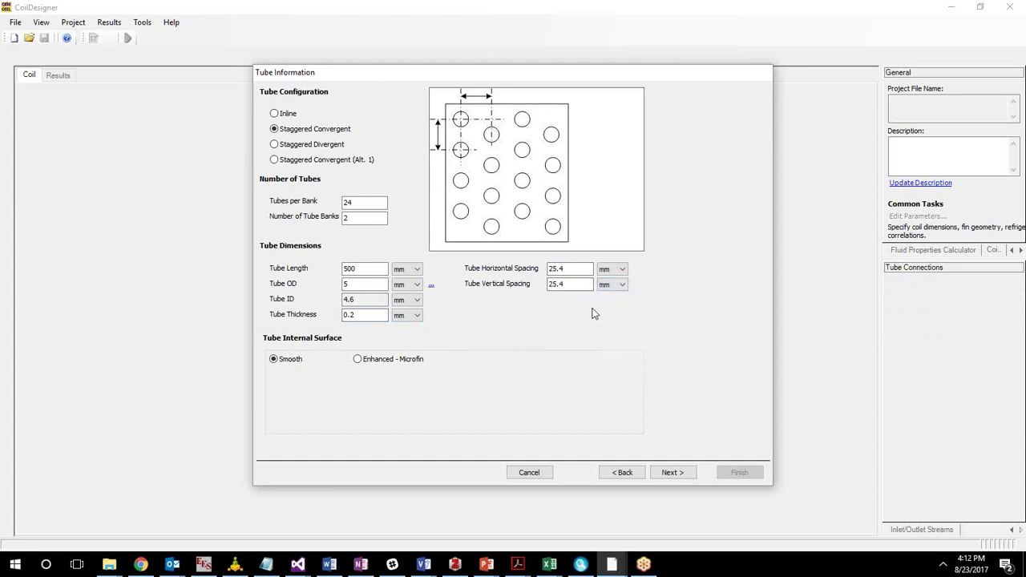
pyautogui.click(556, 284)
pyautogui.doubleClick(561, 284)
pyautogui.write('19')
pyautogui.hotkey('shift', 'Tab')
pyautogui.write('16.5')
pyautogui.click(571, 282)
# Choose the Enhanced - Microfin internal surface and edit the microfin height and tip width.
pyautogui.click(359, 360)
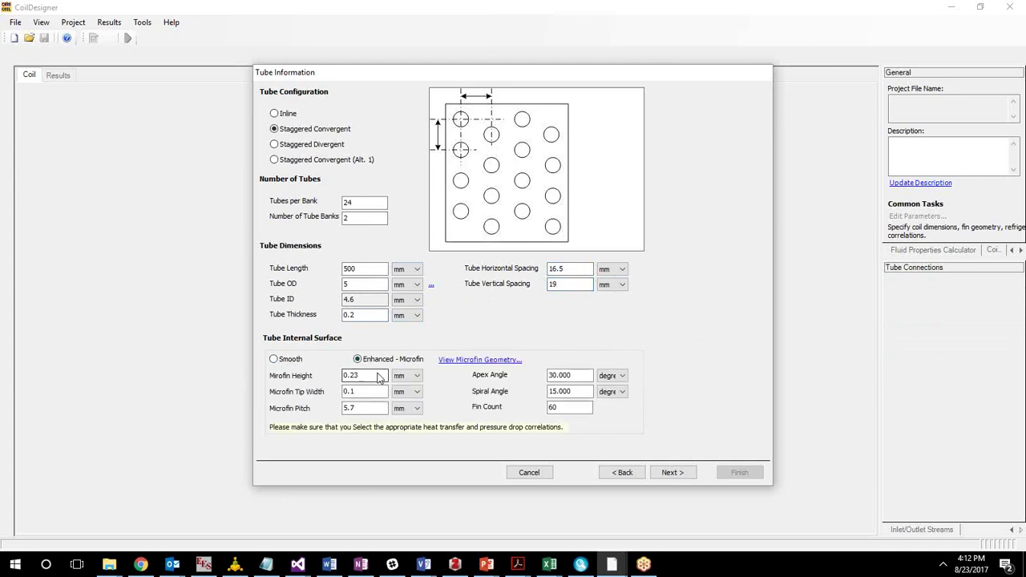
pyautogui.click(481, 359)
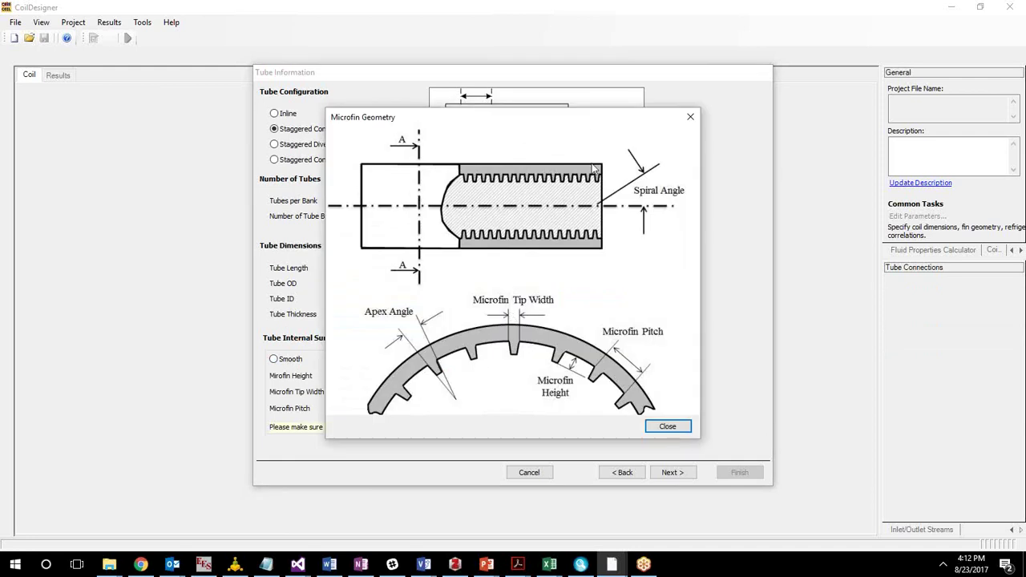
pyautogui.moveTo(585, 118); pyautogui.dragTo(701, 120)
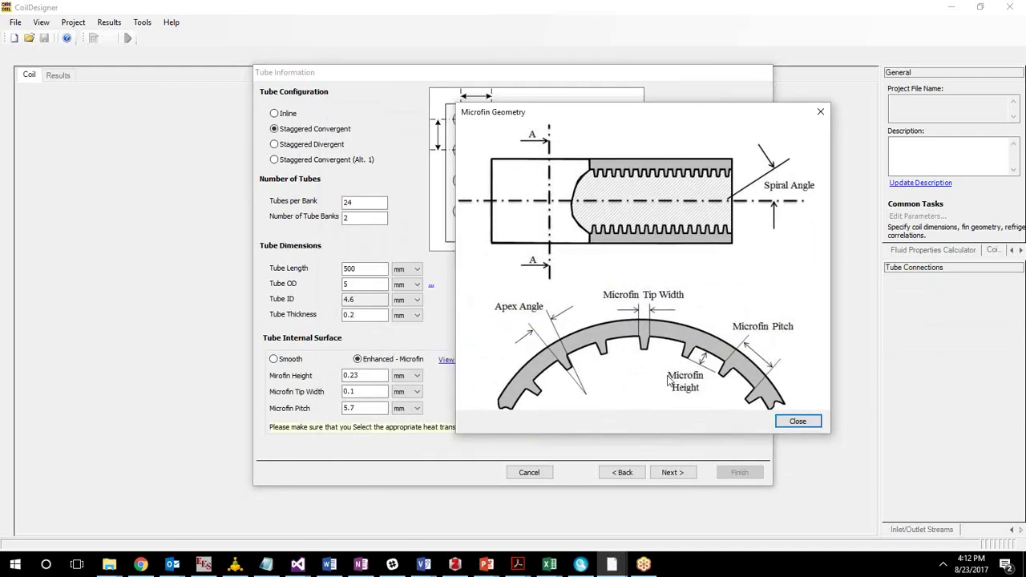
pyautogui.click(821, 112)
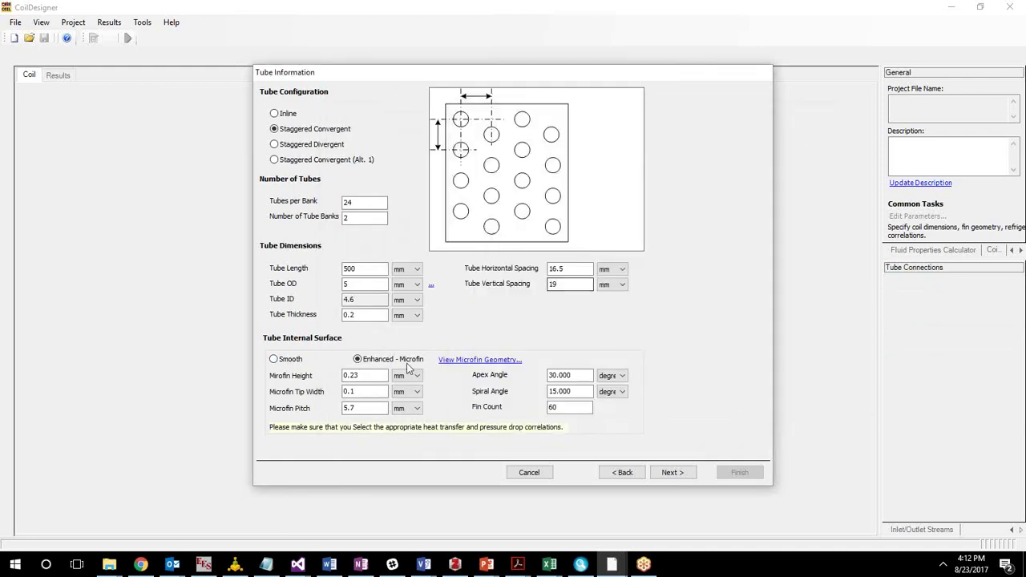
pyautogui.moveTo(354, 375); pyautogui.dragTo(379, 377)
pyautogui.click(383, 391)
pyautogui.write('8')
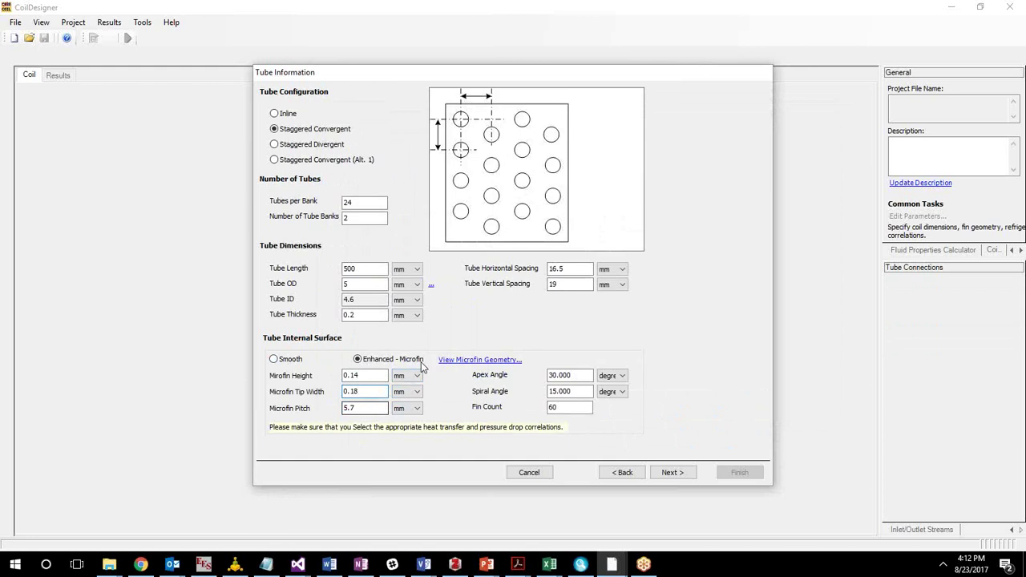
pyautogui.click(449, 359)
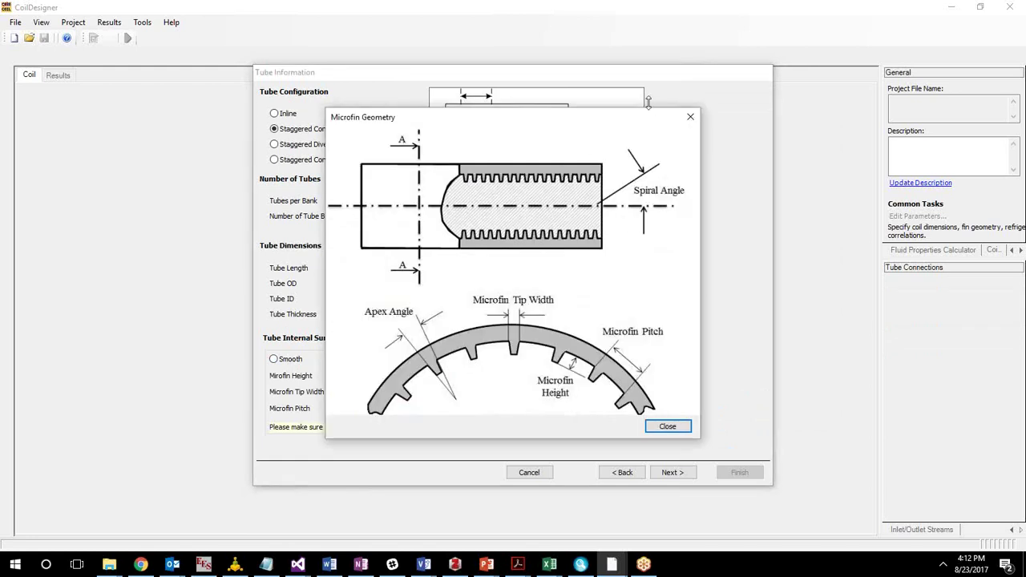
pyautogui.click(690, 117)
# Set microfin pitch 0.361 mm, apex angle 40°, spiral angle 18° and fin count 40.
pyautogui.doubleClick(362, 410)
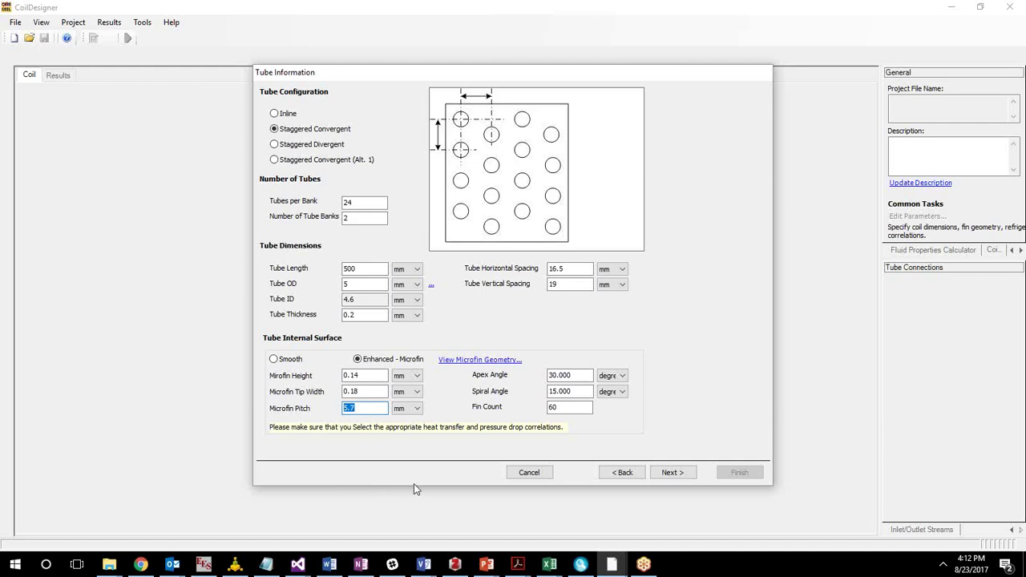
pyautogui.write('0.361')
pyautogui.doubleClick(561, 376)
pyautogui.write('40')
pyautogui.doubleClick(590, 392)
pyautogui.write('18')
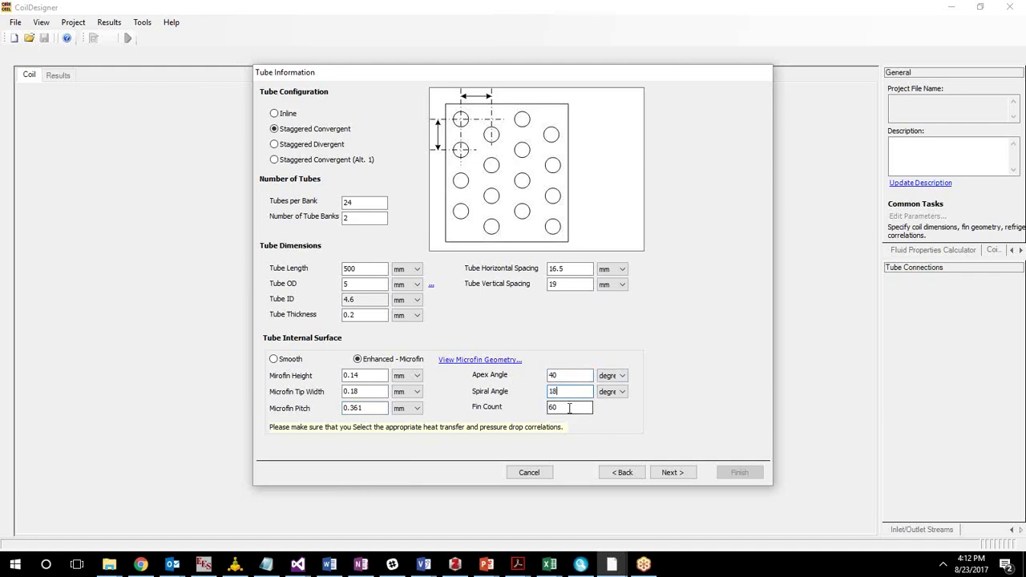
pyautogui.doubleClick(576, 407)
pyautogui.write('40')
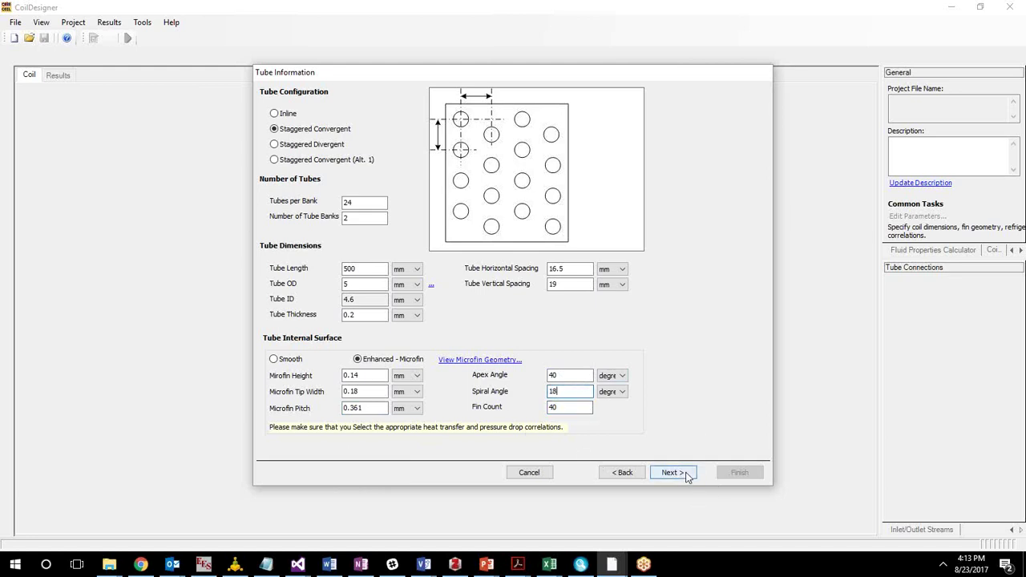
# Advance to Fin Information and set 0.1 mm fin thickness with 15 fins per inch.
pyautogui.click(680, 473)
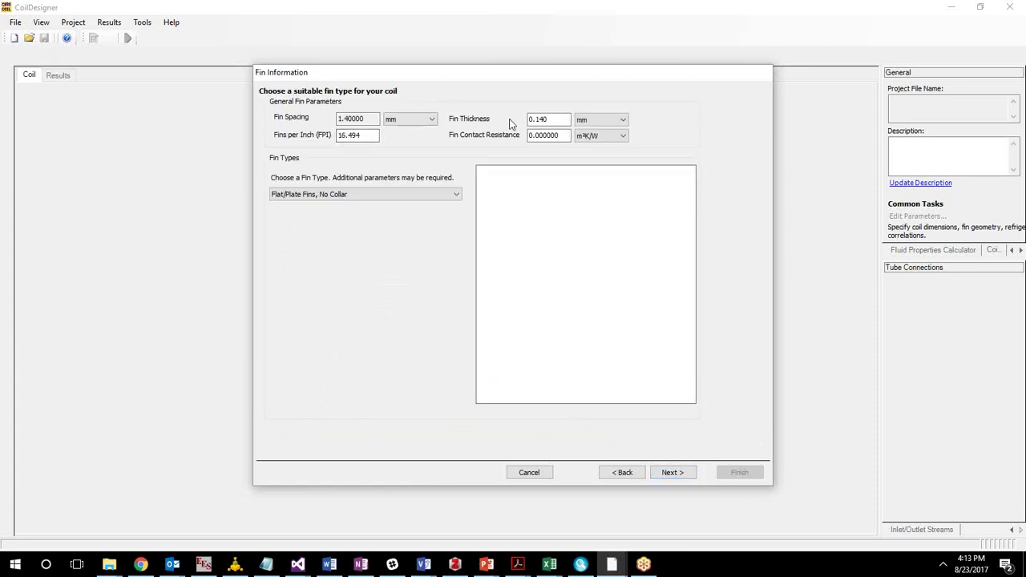
pyautogui.moveTo(540, 122); pyautogui.dragTo(561, 123)
pyautogui.press('BackSpace')
pyautogui.moveTo(372, 137); pyautogui.dragTo(306, 136)
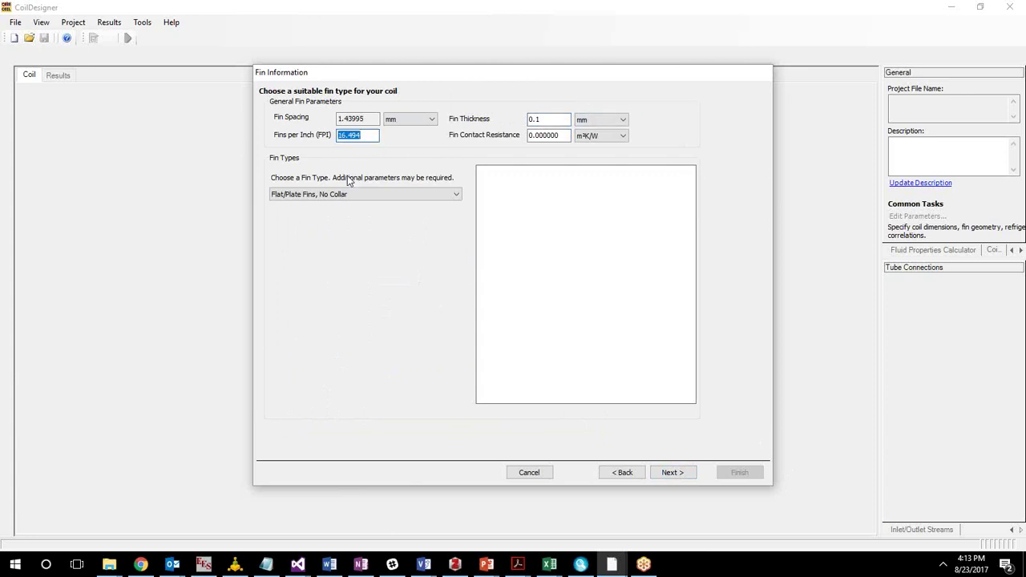
pyautogui.write('15')
pyautogui.click(544, 135)
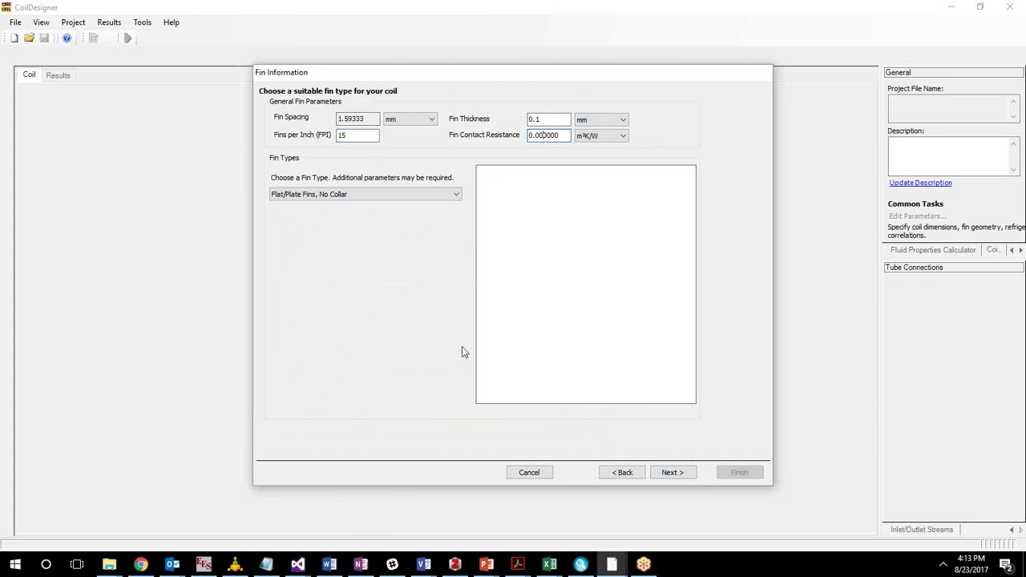
# Select Louver Fin as the fin type and change the louver pitch to 1.667 mm.
pyautogui.click(369, 196)
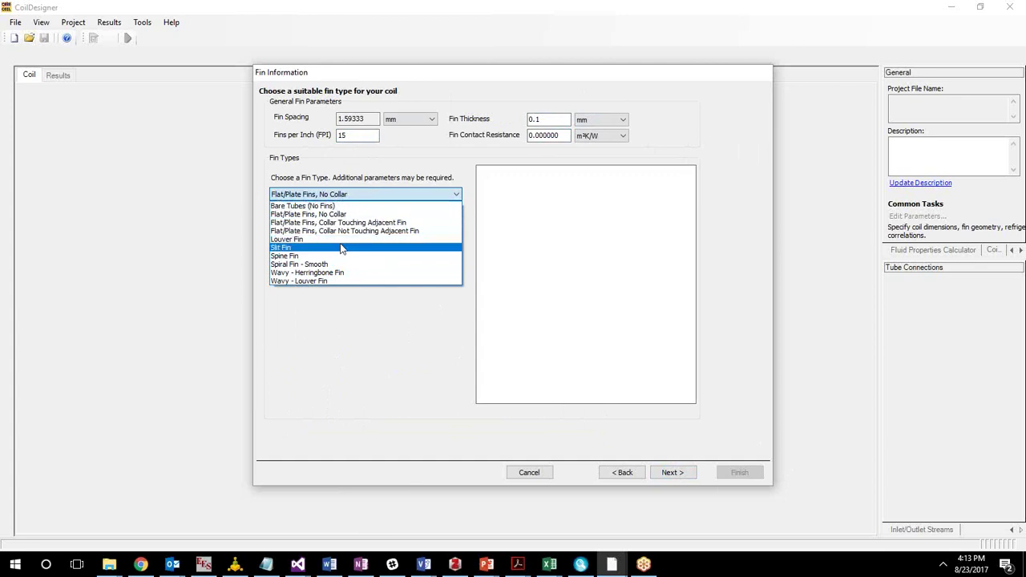
pyautogui.click(338, 239)
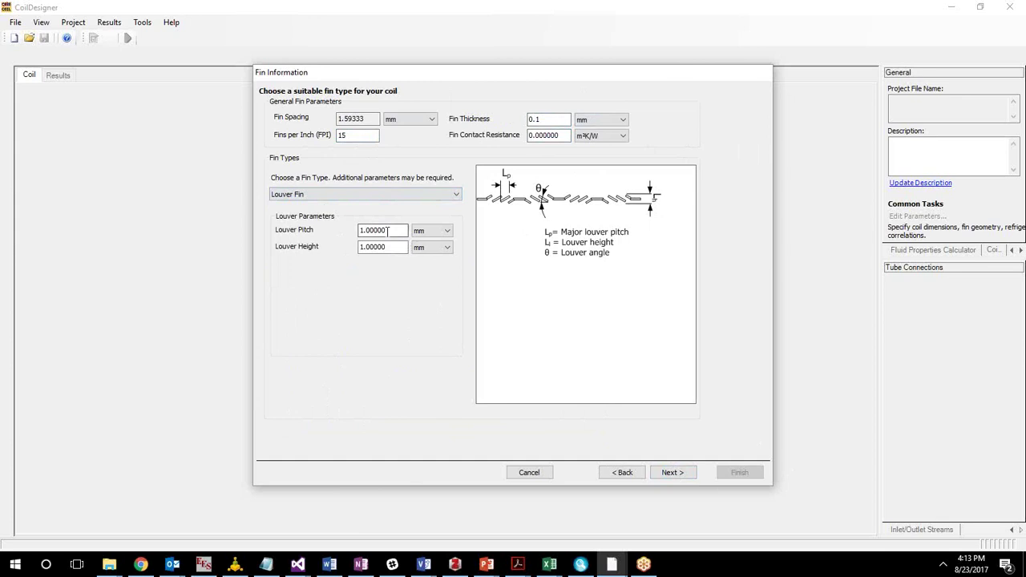
pyautogui.moveTo(388, 231); pyautogui.dragTo(366, 230)
pyautogui.write('667')
pyautogui.click(397, 249)
pyautogui.click(399, 229)
# Advance to the Refrigerants page and scroll through the refrigerant dropdown list.
pyautogui.click(666, 473)
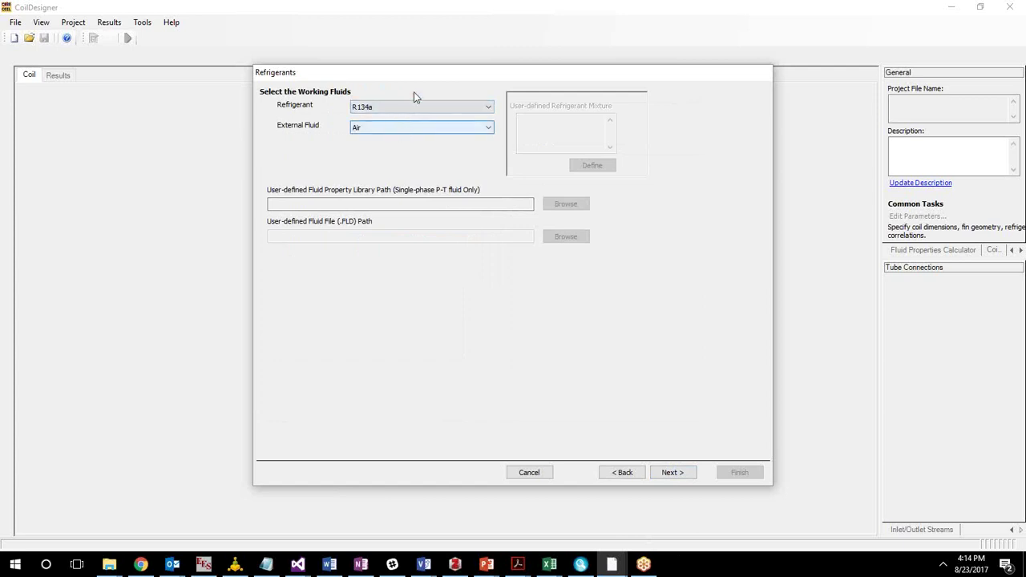
pyautogui.click(439, 107)
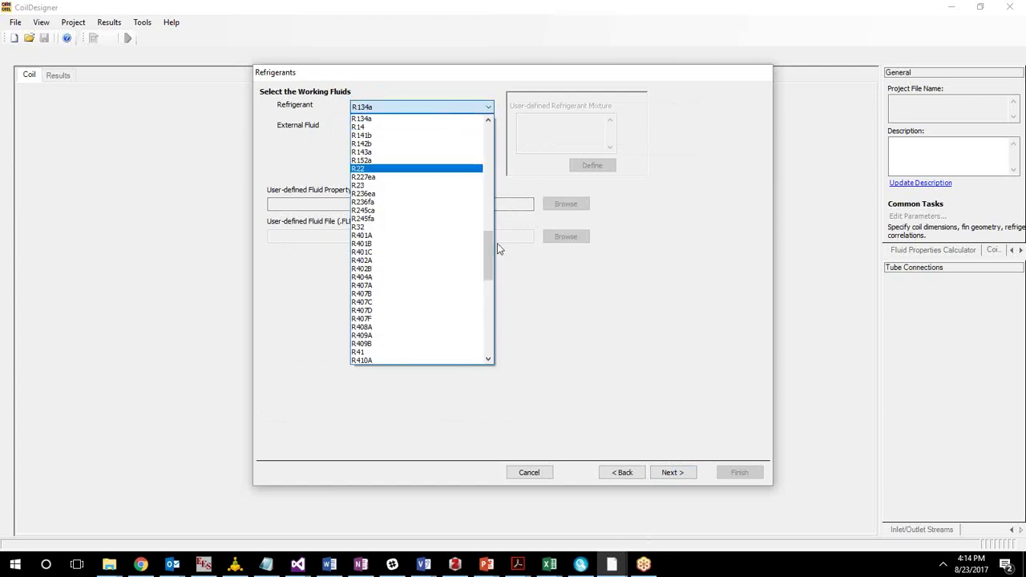
pyautogui.moveTo(487, 259)
pyautogui.mouseDown()
pyautogui.moveTo(473, 221)
pyautogui.moveTo(495, 362)
pyautogui.moveTo(481, 341)
pyautogui.moveTo(485, 207)
pyautogui.moveTo(485, 242)
pyautogui.mouseUp()
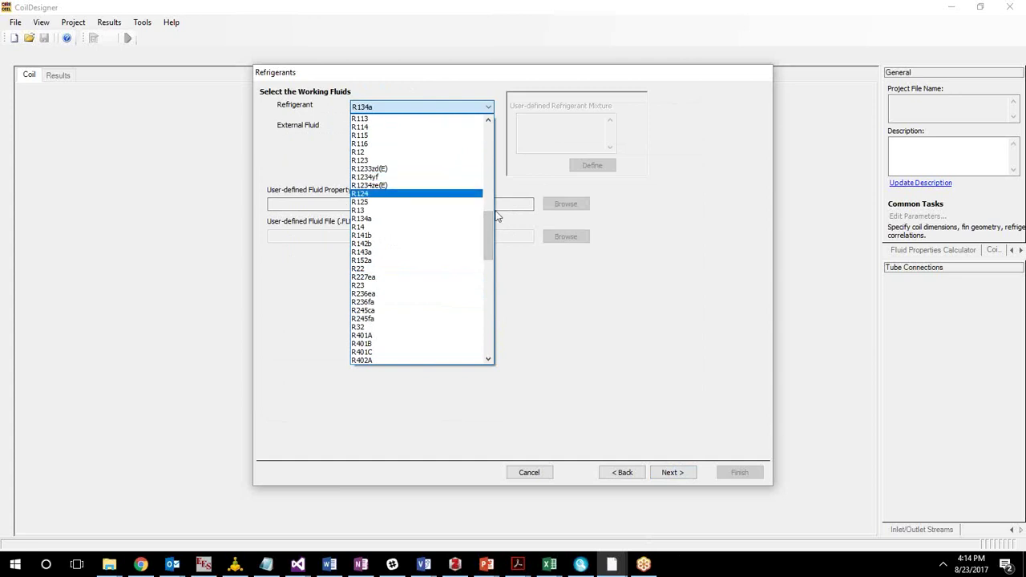
pyautogui.moveTo(489, 228); pyautogui.dragTo(499, 174)
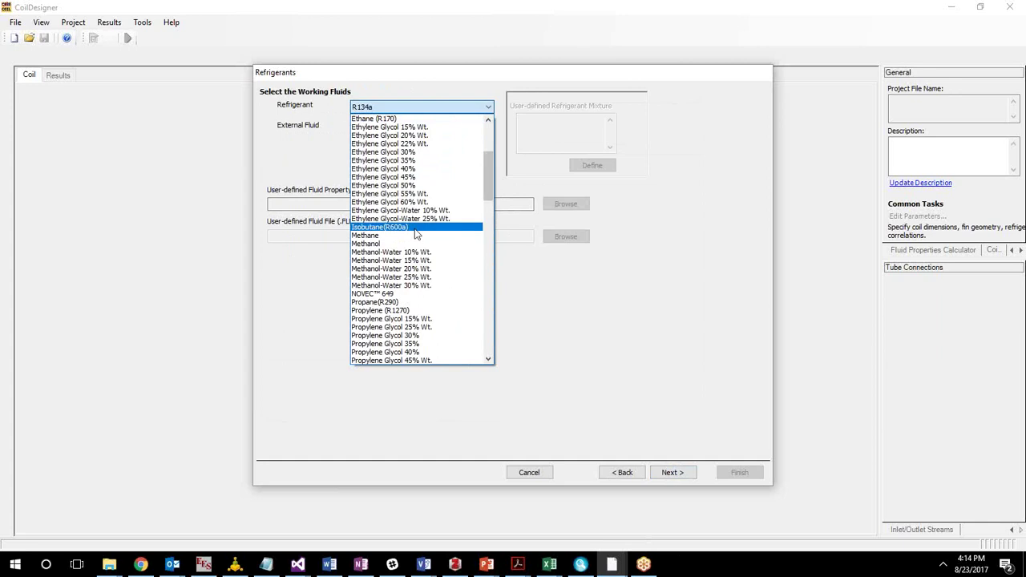
pyautogui.moveTo(498, 192); pyautogui.dragTo(497, 151)
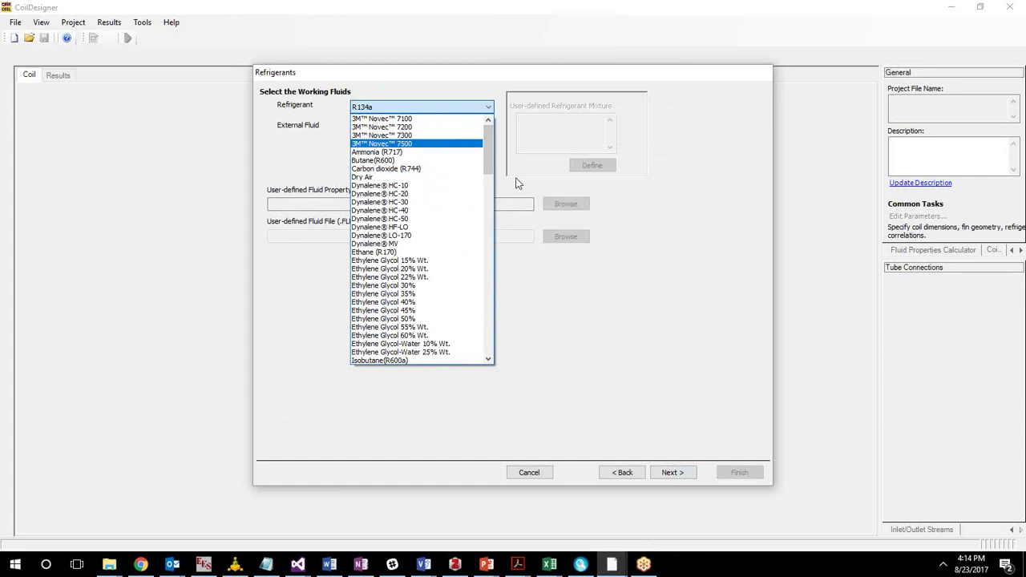
pyautogui.moveTo(490, 160); pyautogui.dragTo(504, 275)
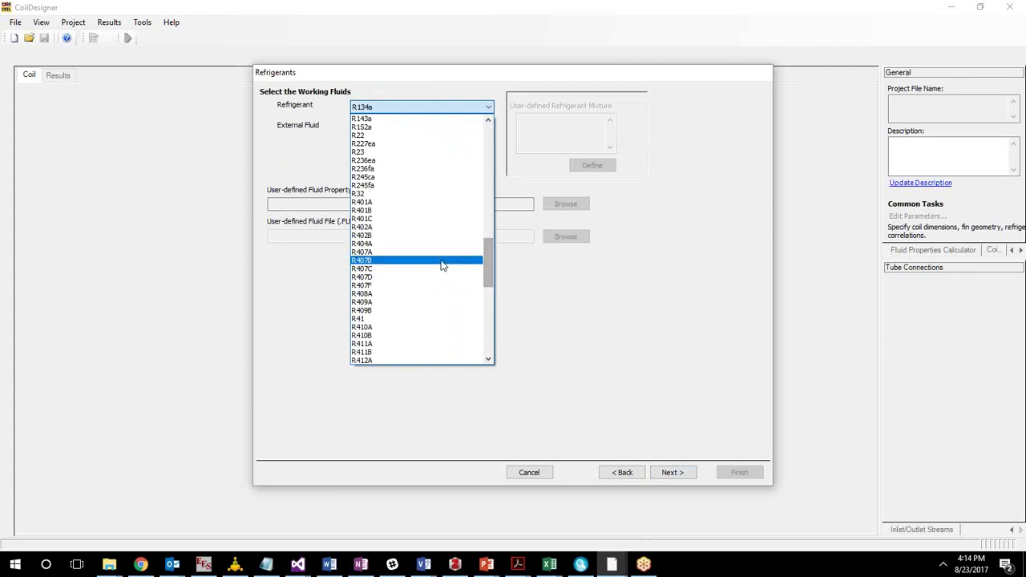
# Select R410A as the refrigerant, leaving Air as the external fluid.
pyautogui.click(413, 332)
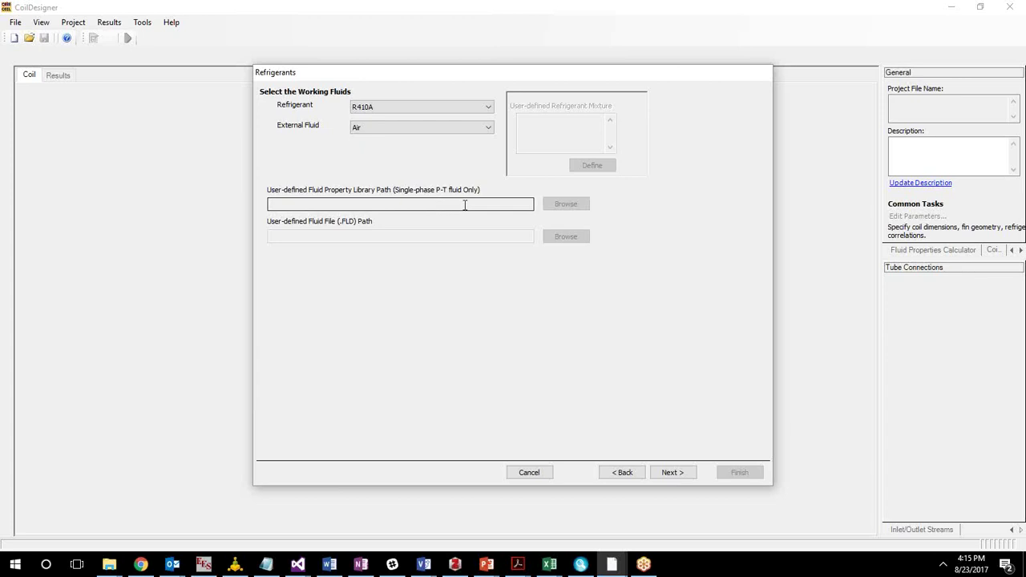
pyautogui.click(429, 109)
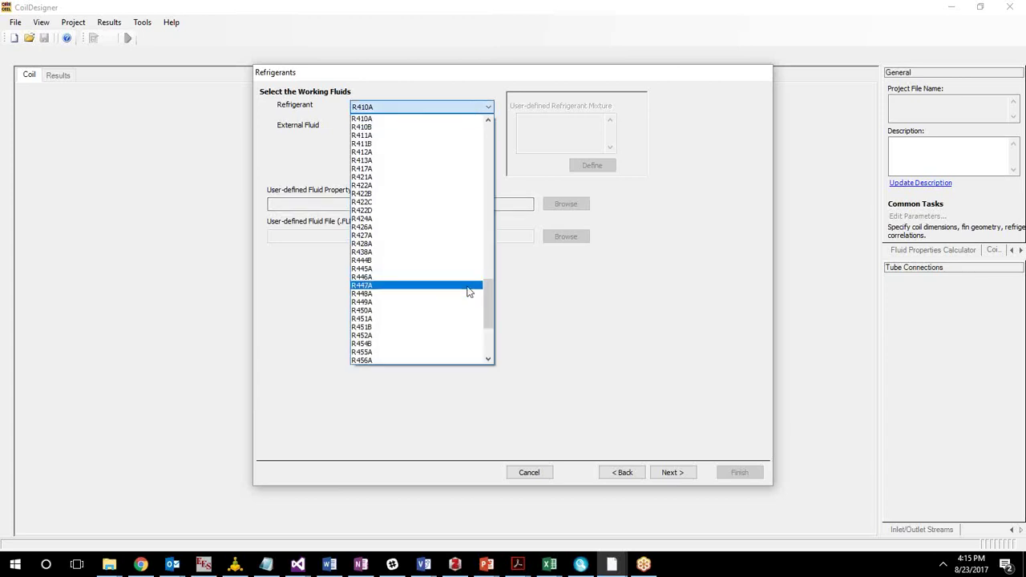
pyautogui.moveTo(488, 295); pyautogui.dragTo(482, 358)
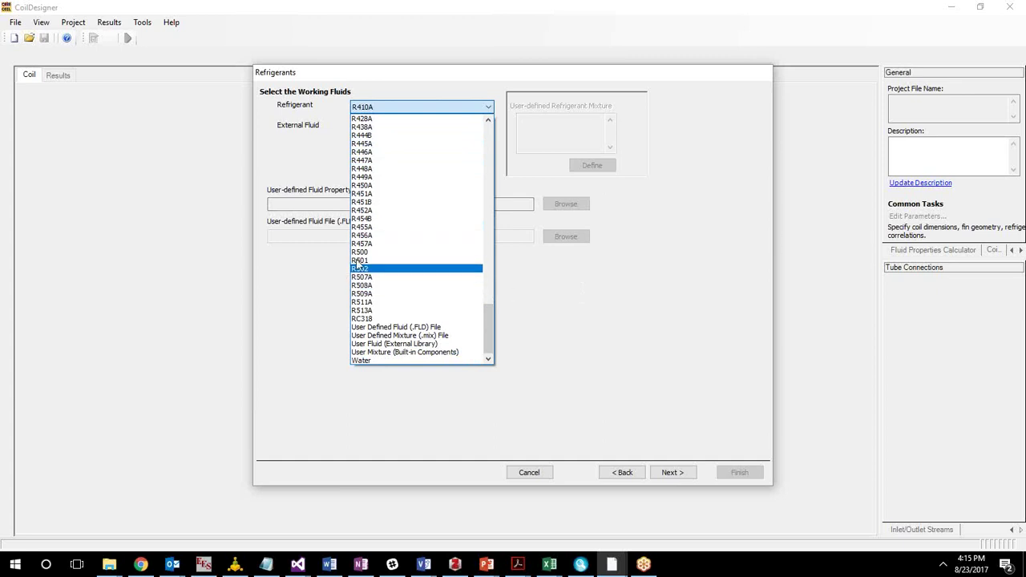
pyautogui.click(816, 16)
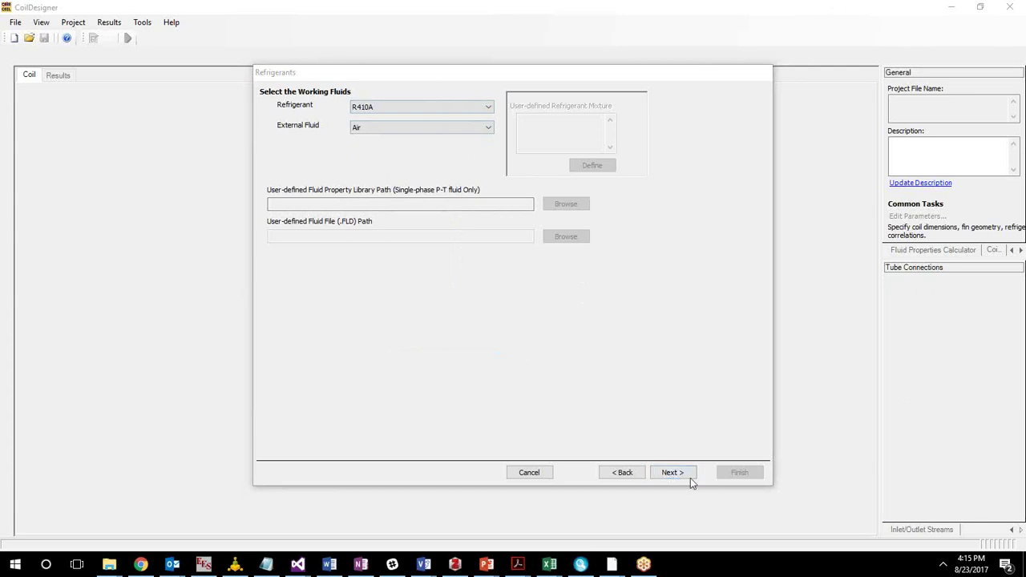
# Advance to correlations and pick Louver Fin: Sarpotdar et al., 2016, CFD, 3-5mm OD for air-side heat transfer.
pyautogui.click(670, 475)
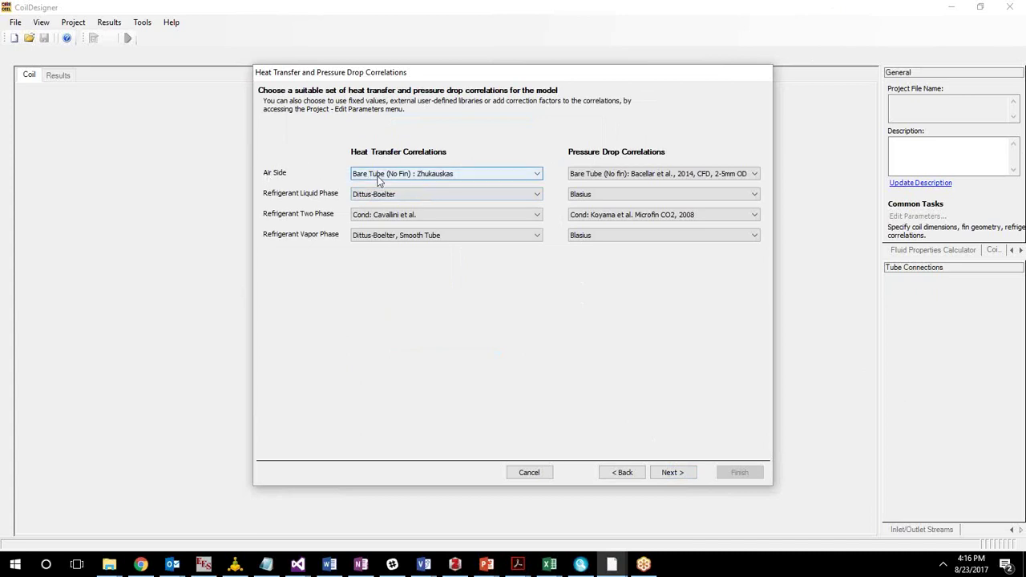
pyautogui.click(380, 178)
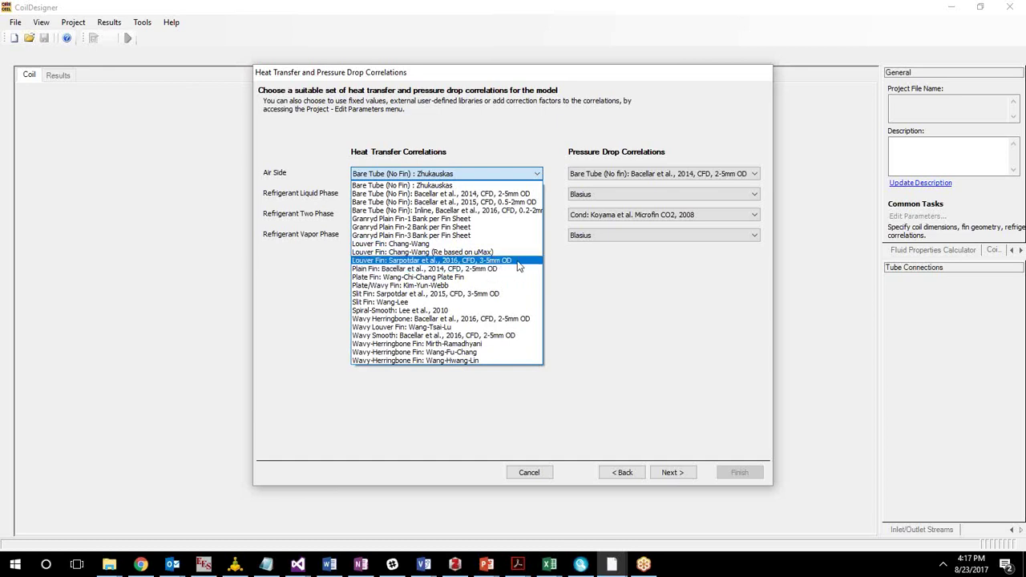
pyautogui.click(520, 265)
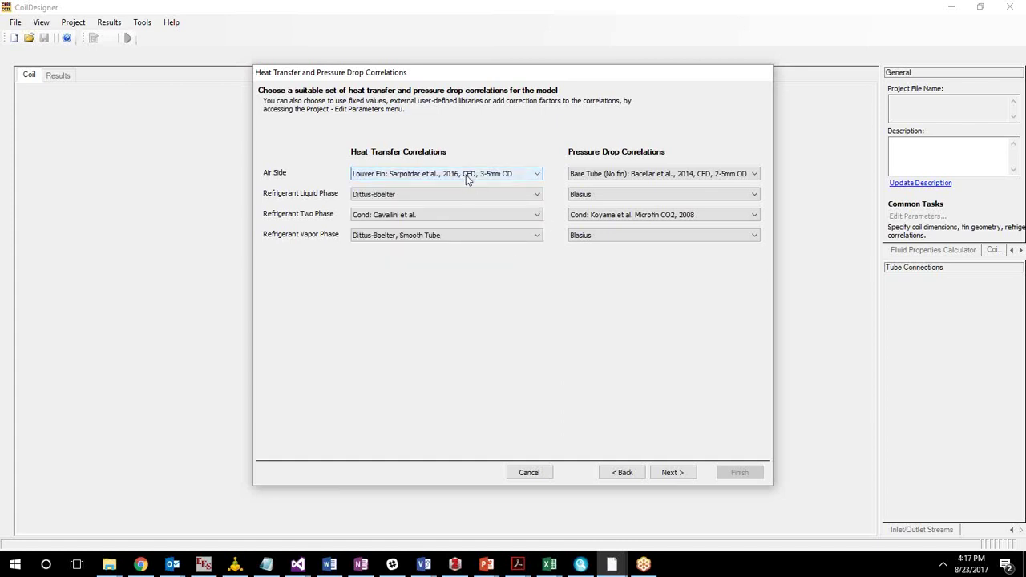
pyautogui.click(624, 174)
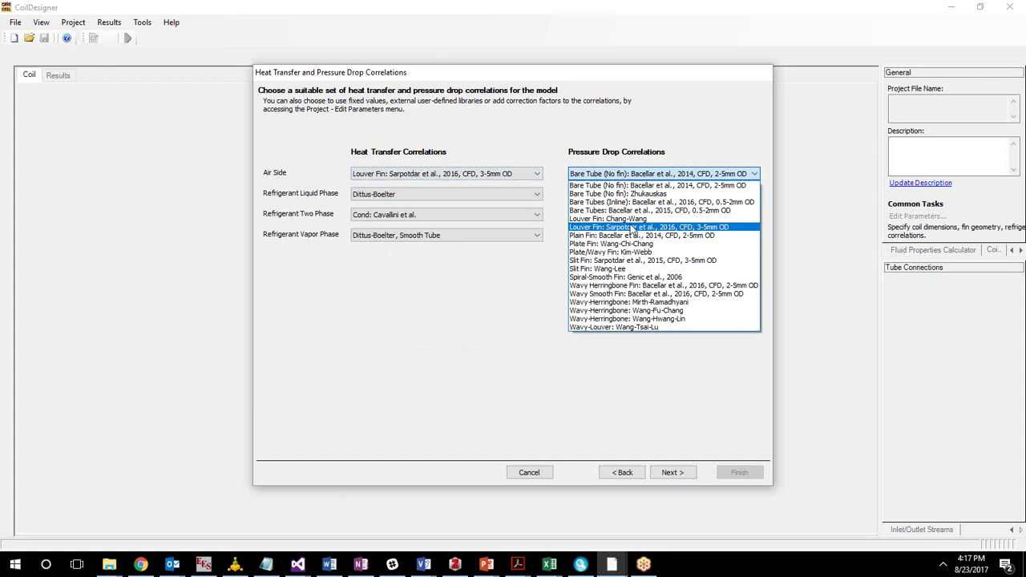
# Choose Louver Fin: Sarpotdar et al., 2016, CFD, 3-5mm OD for air-side pressure drop.
pyautogui.click(633, 228)
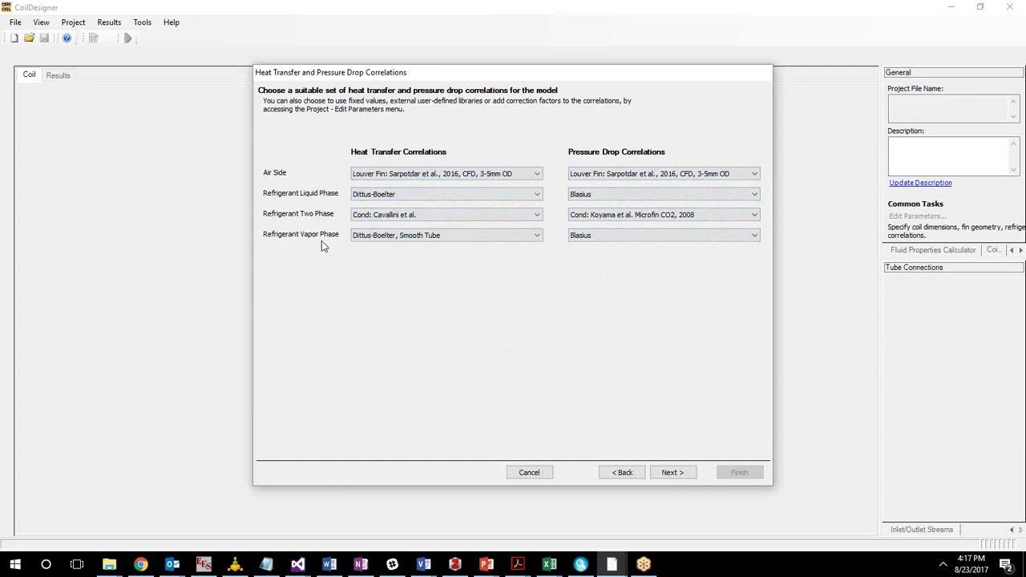
pyautogui.click(399, 200)
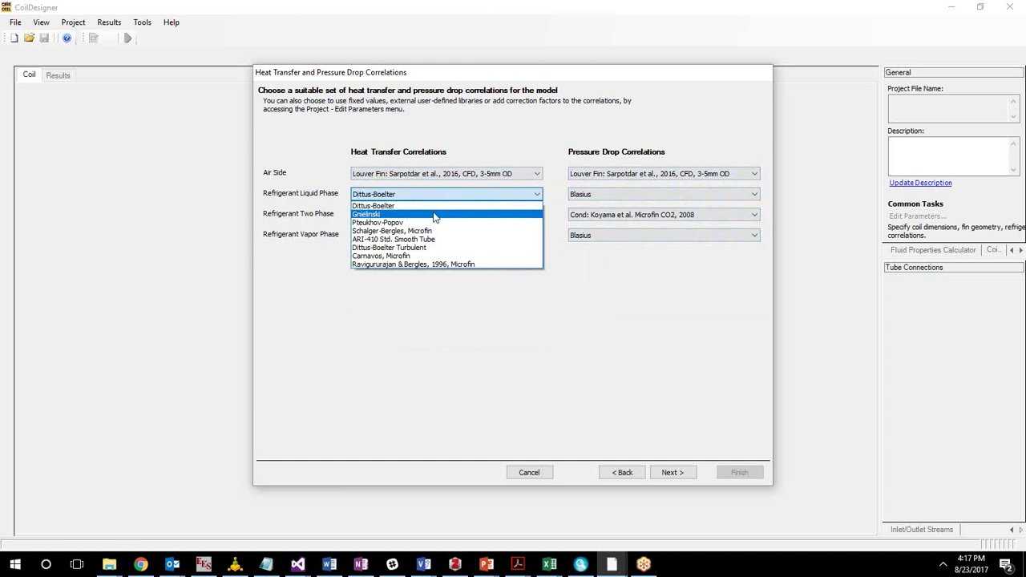
# Use Ravigururajan & Bergles, 1996, Microfin for liquid and vapor phase heat transfer.
pyautogui.click(469, 267)
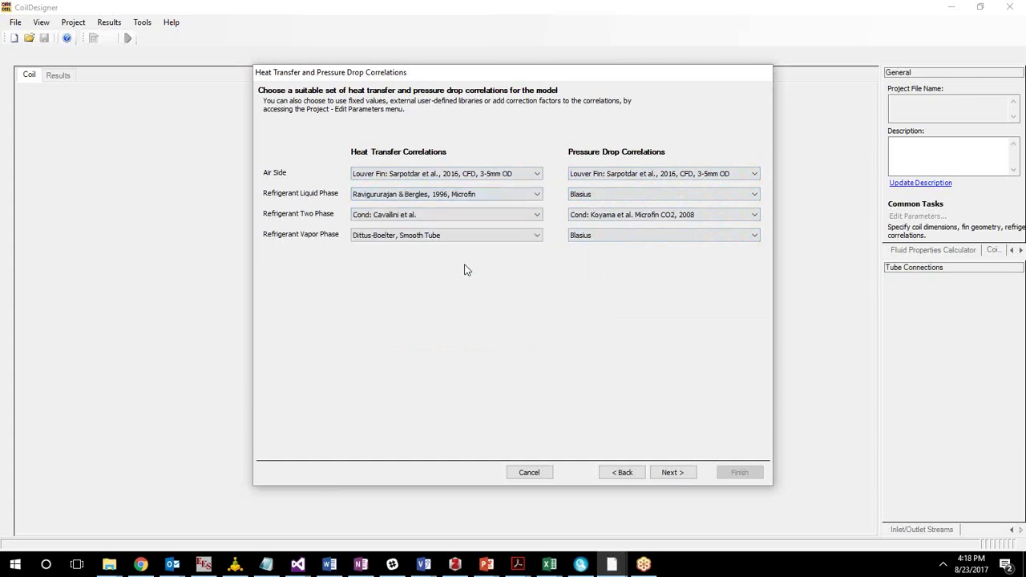
pyautogui.click(385, 236)
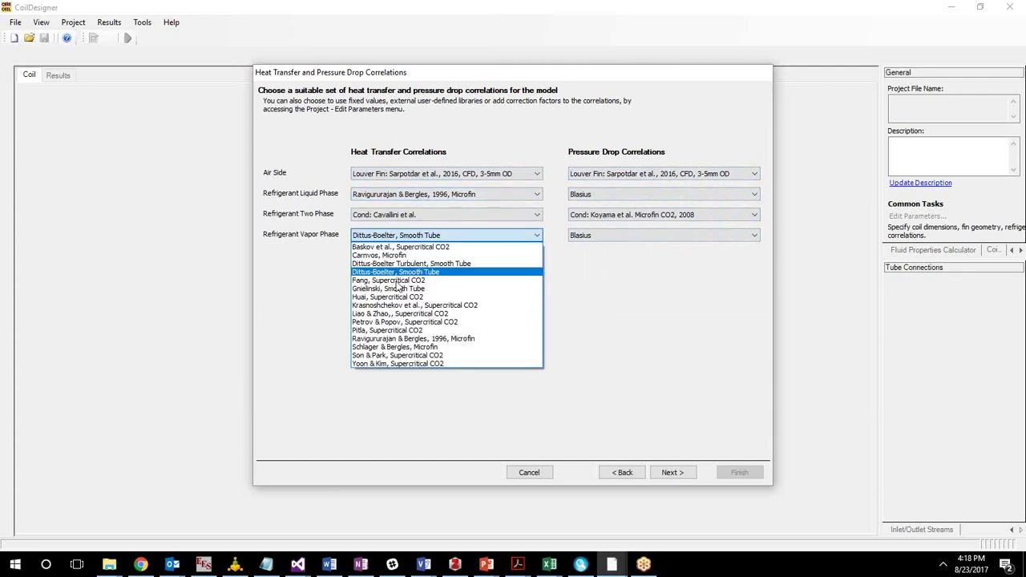
pyautogui.click(443, 339)
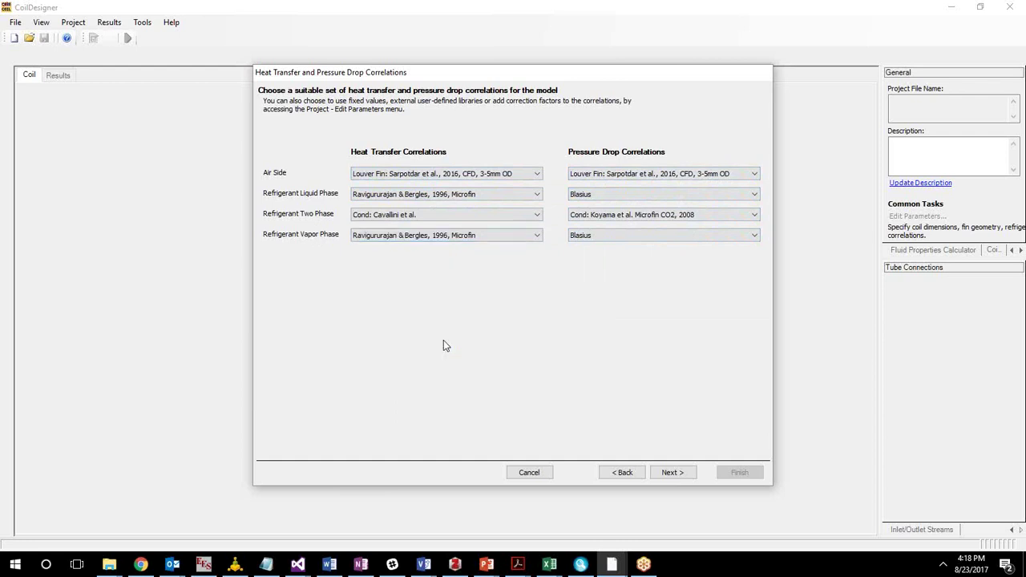
# Set both liquid and vapor phase pressure drop correlations to Schlager-Bergles Microfin.
pyautogui.click(600, 196)
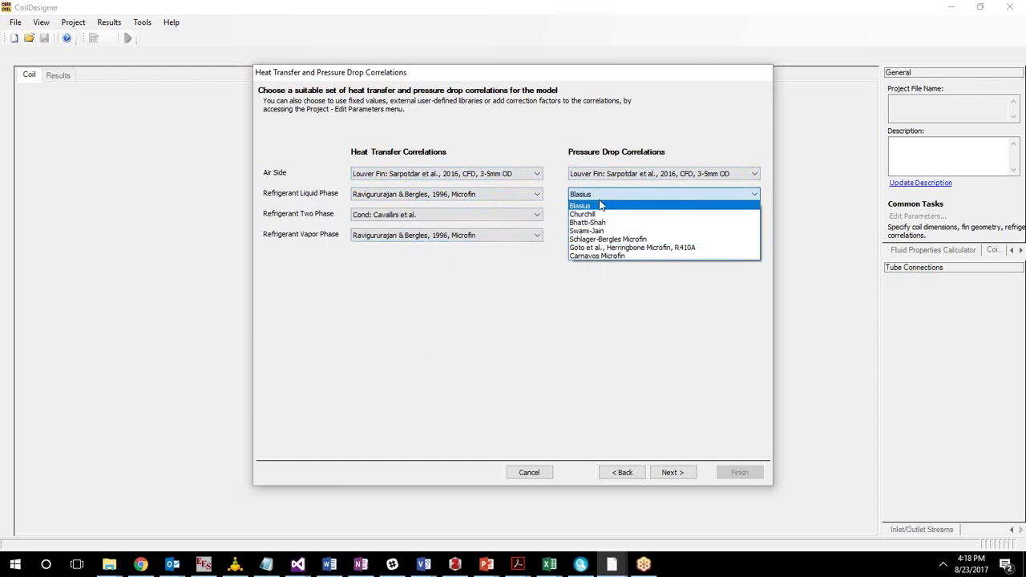
pyautogui.click(645, 240)
pyautogui.click(644, 236)
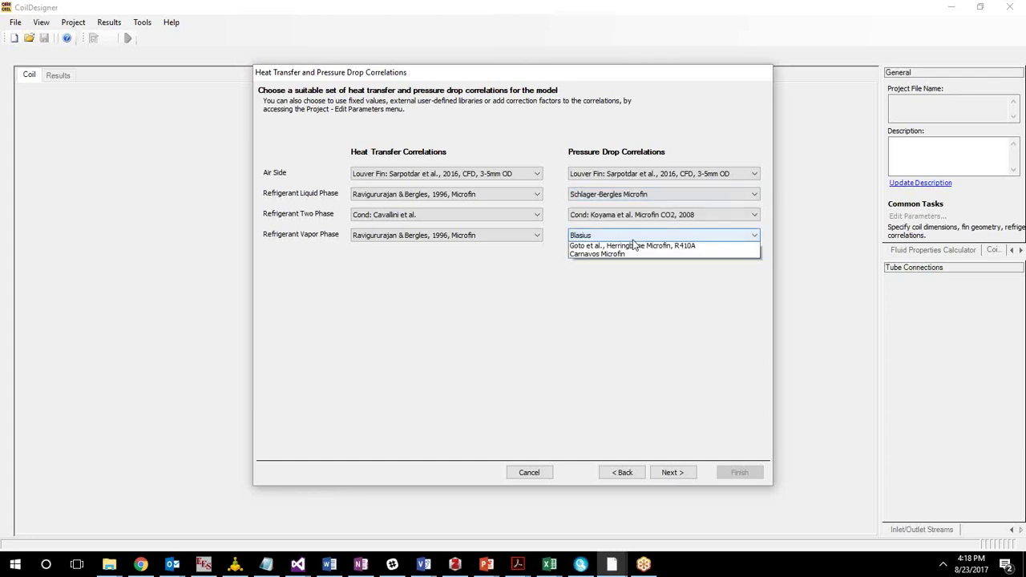
pyautogui.click(637, 264)
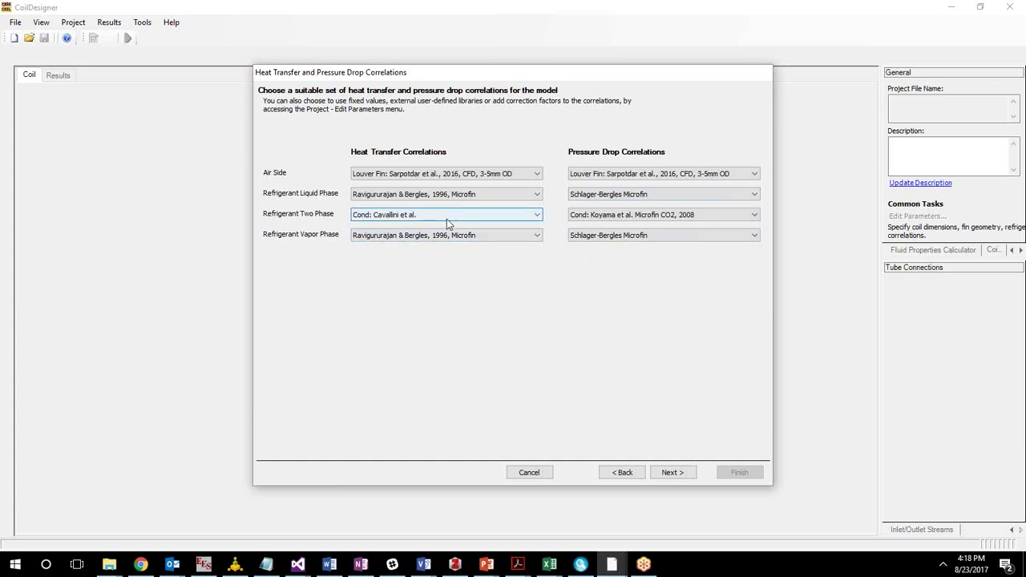
# Set two-phase heat transfer to Cond: Koyama et al. Microfin, 2006.
pyautogui.click(476, 215)
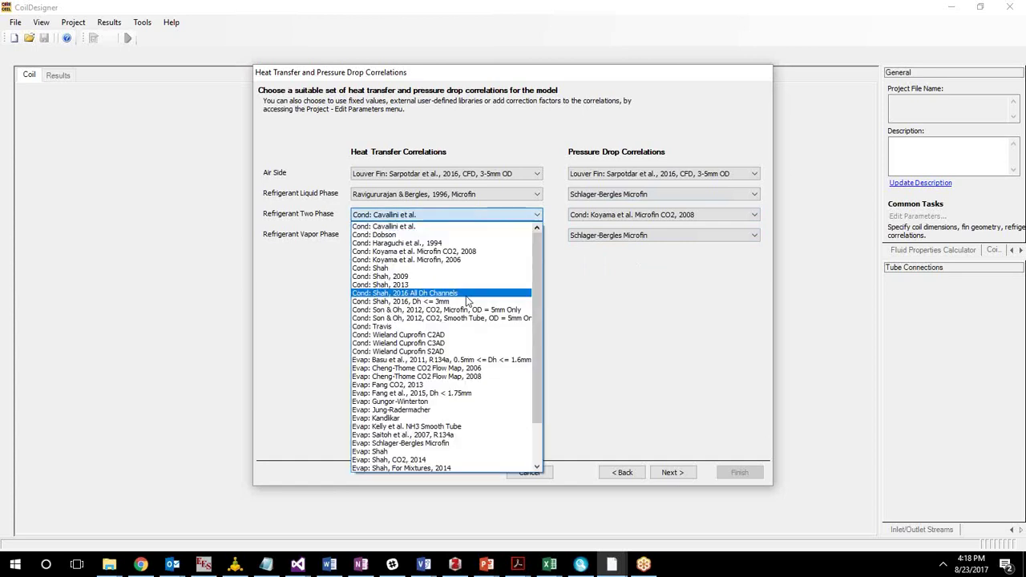
pyautogui.scroll(-2, 409, 417)
pyautogui.scroll(2, 409, 419)
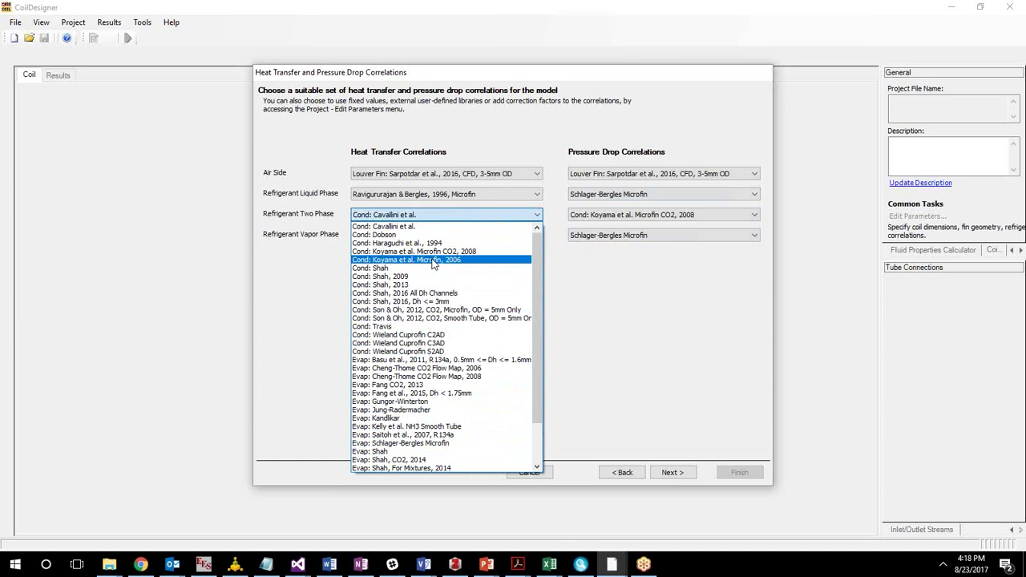
pyautogui.click(414, 268)
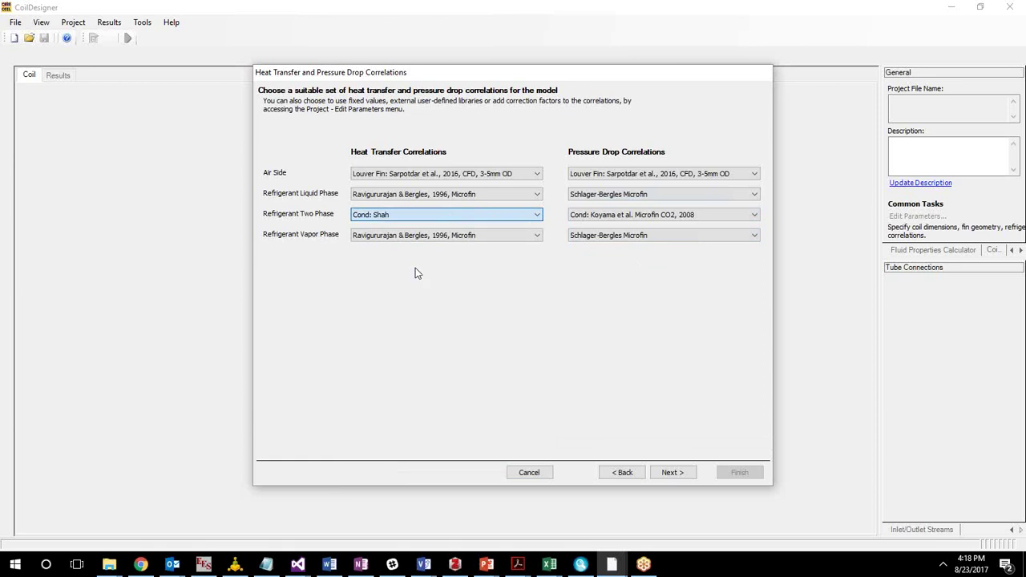
pyautogui.click(411, 212)
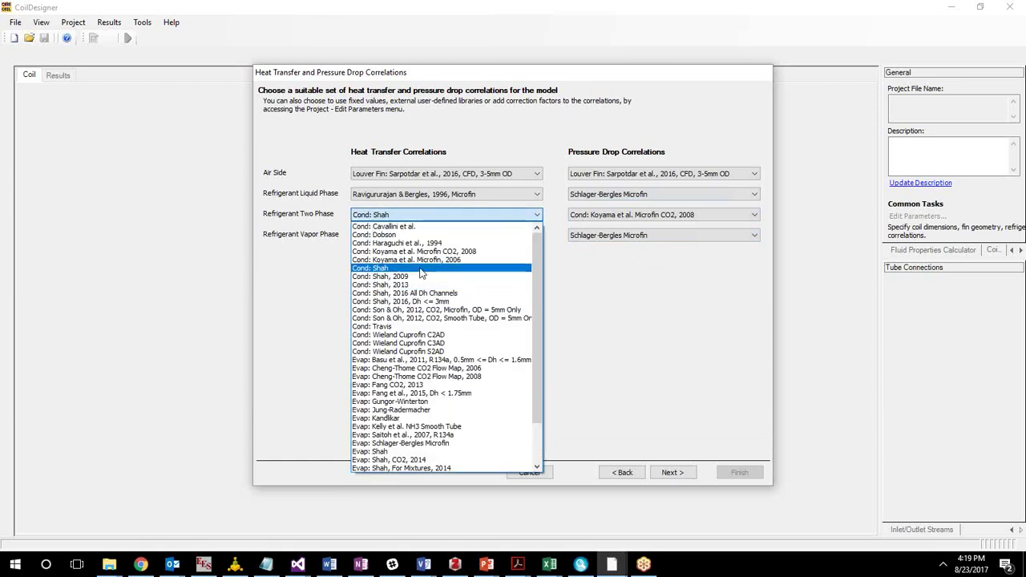
pyautogui.click(419, 216)
pyautogui.click(418, 216)
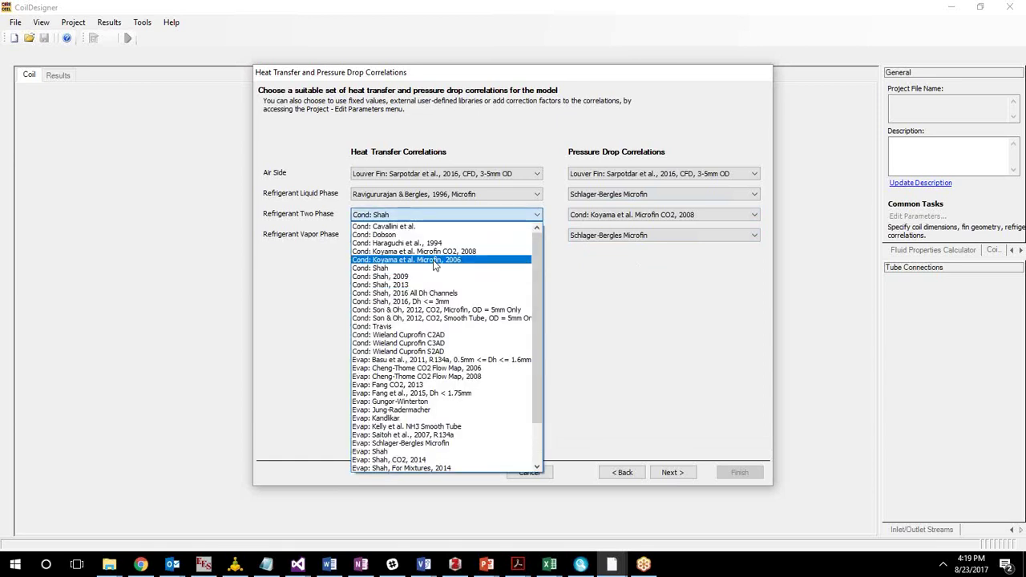
pyautogui.click(454, 260)
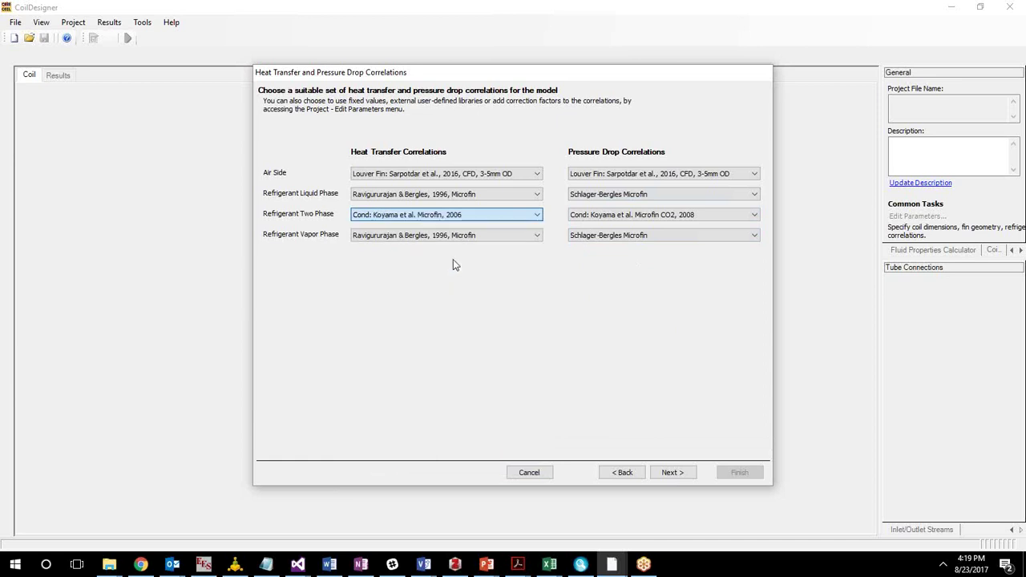
# Set two-phase pressure drop to Cond: Koyama et al. Microfin, 2006 and finish the wizard.
pyautogui.click(585, 222)
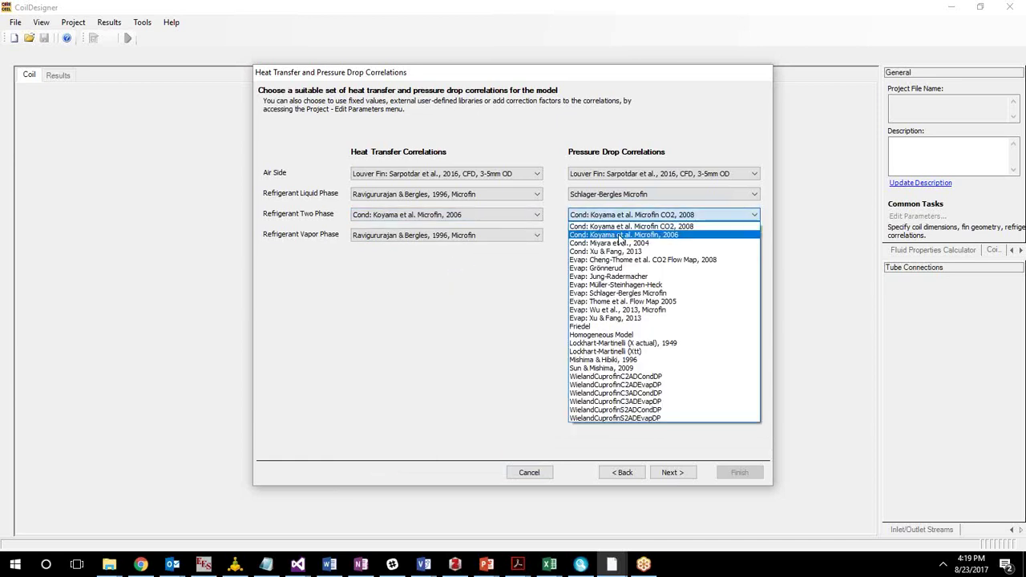
pyautogui.click(620, 236)
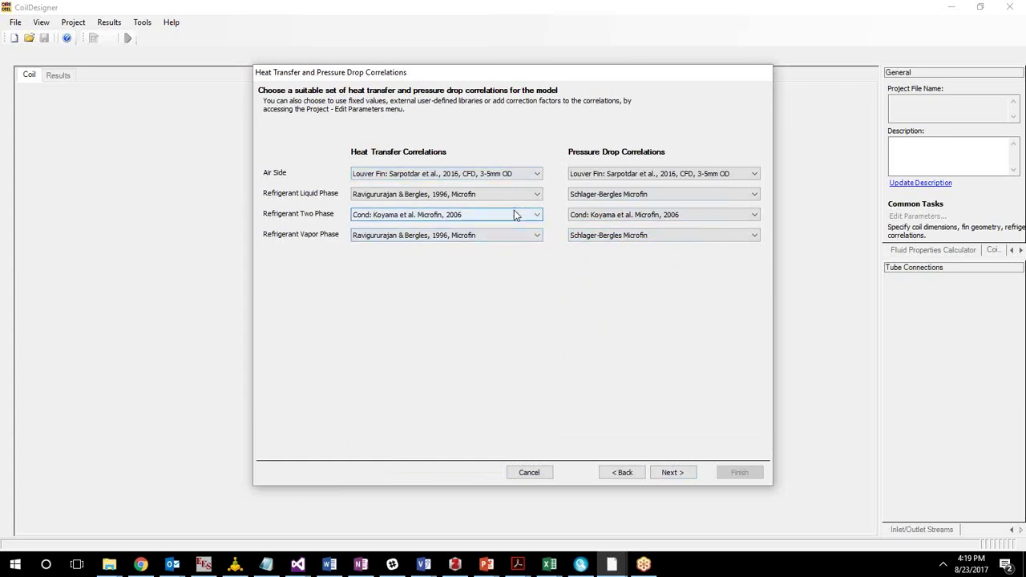
pyautogui.click(672, 476)
pyautogui.click(735, 473)
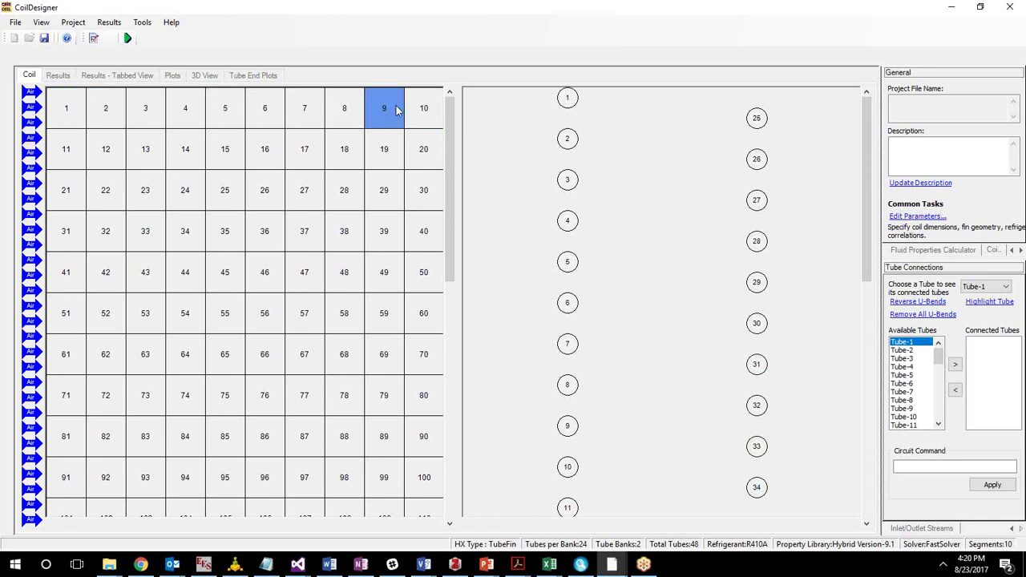
pyautogui.moveTo(450, 184); pyautogui.dragTo(465, 417)
pyautogui.moveTo(451, 488); pyautogui.dragTo(415, 112)
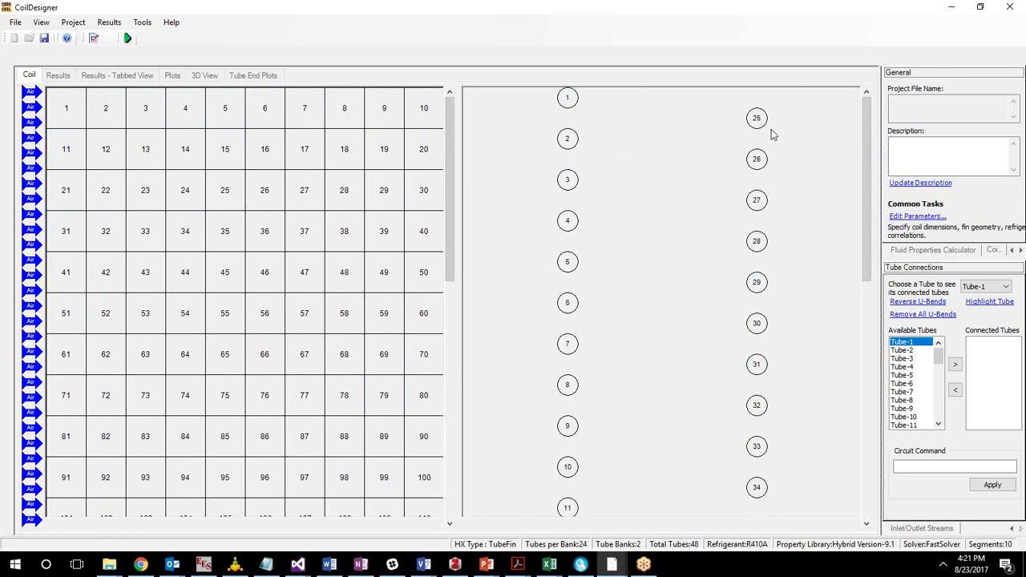
# Bend tubes 25→26 and 26→27 together, marking tube 25 as inlet and tube 27 as outlet.
pyautogui.moveTo(757, 119)
pyautogui.mouseDown()
pyautogui.moveTo(792, 146)
pyautogui.moveTo(760, 160)
pyautogui.mouseUp()
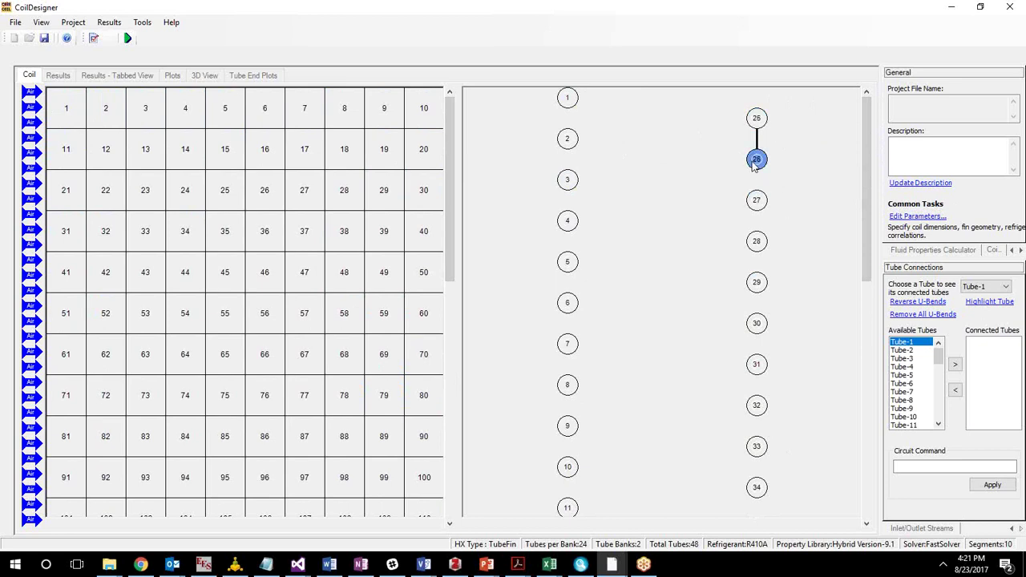
pyautogui.moveTo(752, 158); pyautogui.dragTo(756, 200)
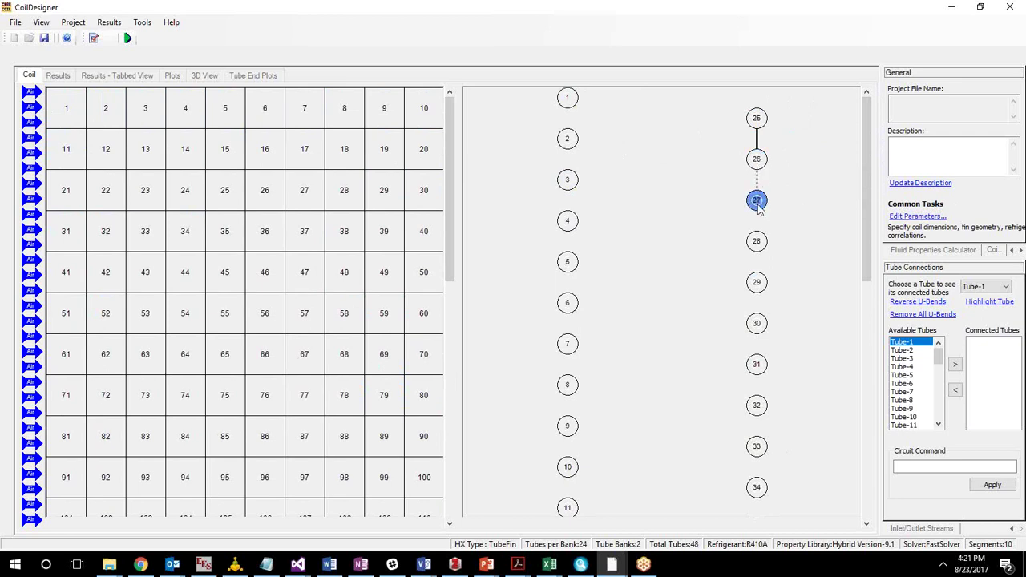
pyautogui.rightClick(758, 118)
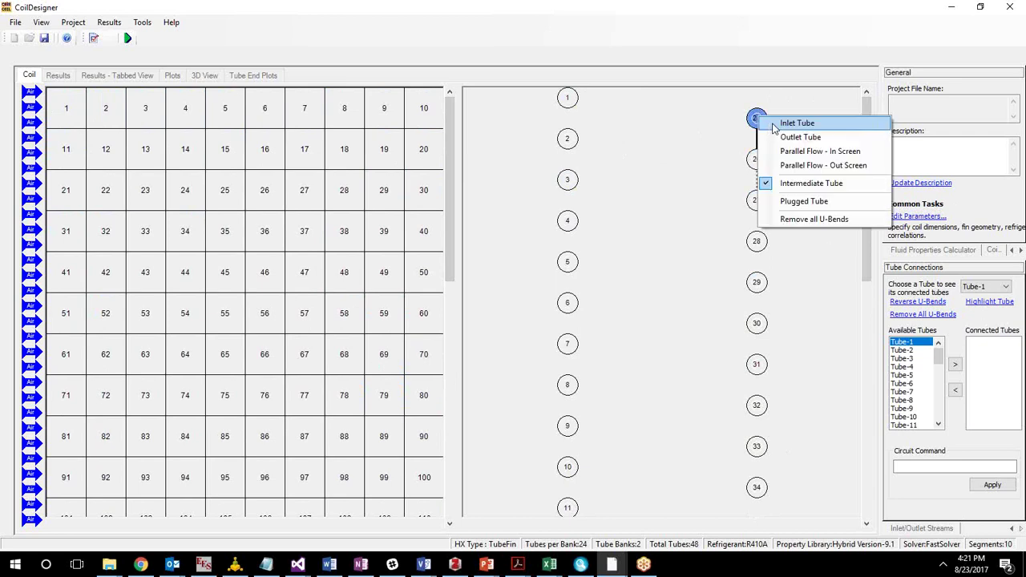
pyautogui.click(775, 125)
pyautogui.rightClick(759, 202)
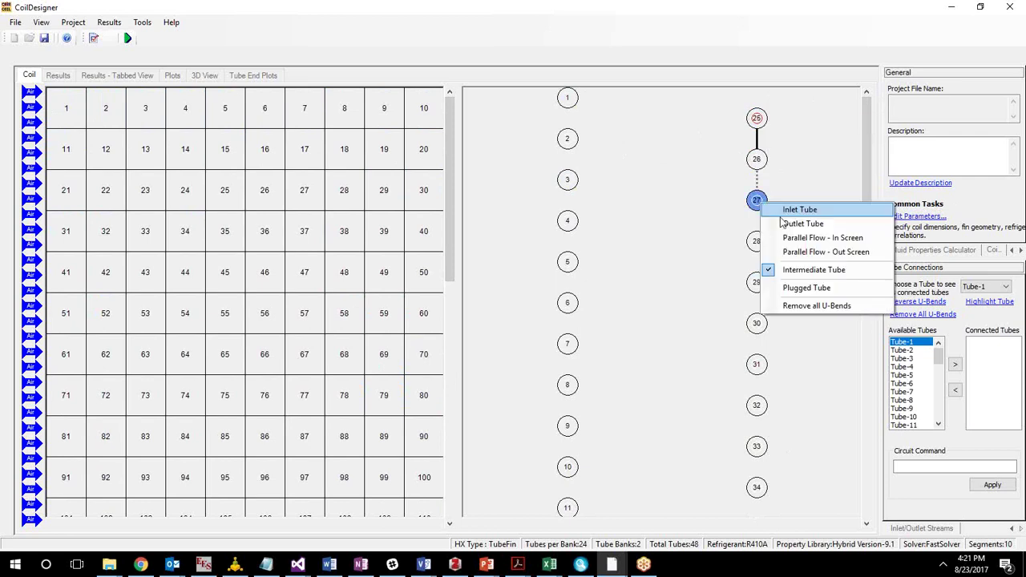
pyautogui.click(803, 224)
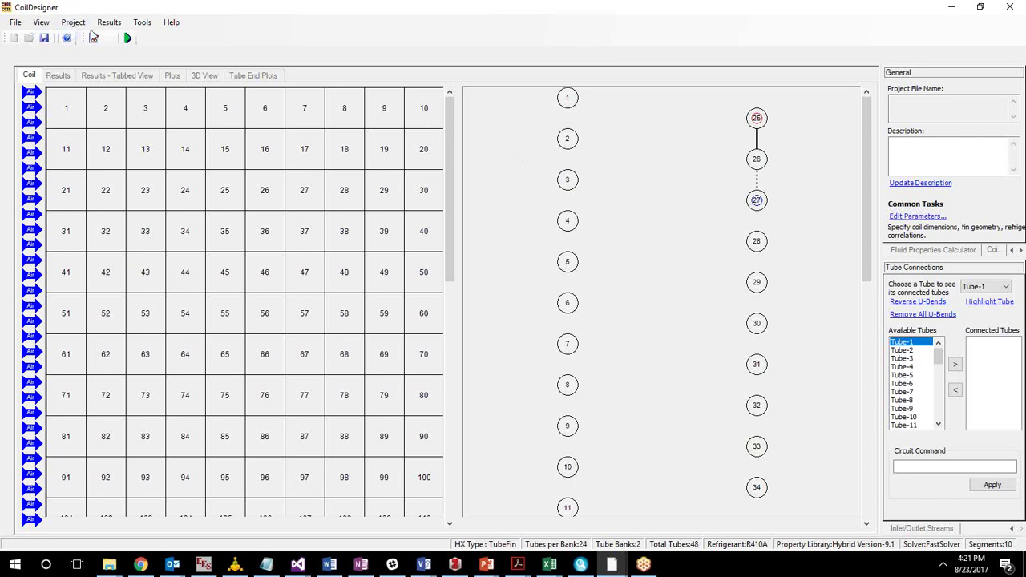
pyautogui.click(72, 24)
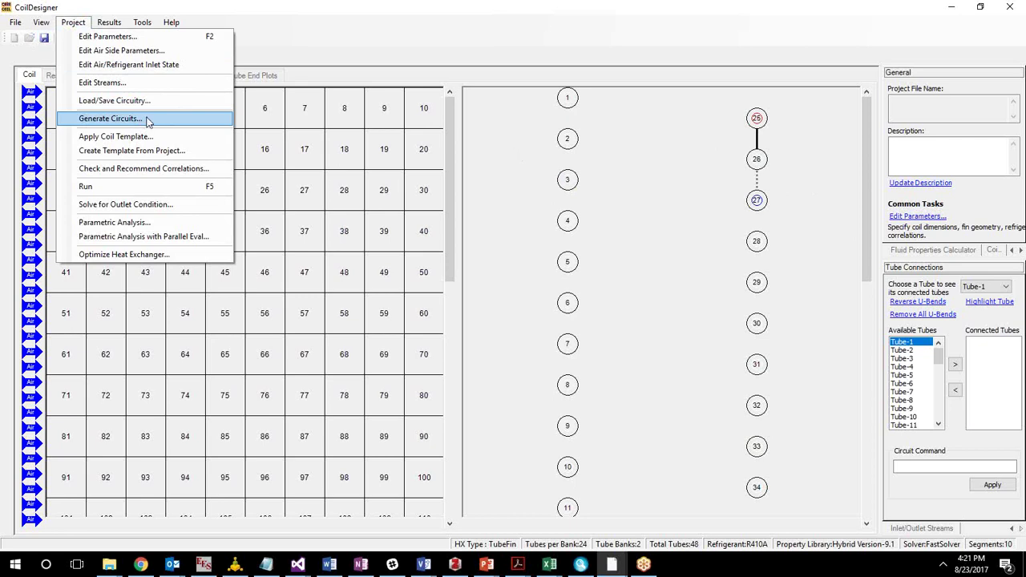
# Auto-generate 2 counter-flow circuits with Generate Circuits, confirming the prompt.
pyautogui.click(148, 121)
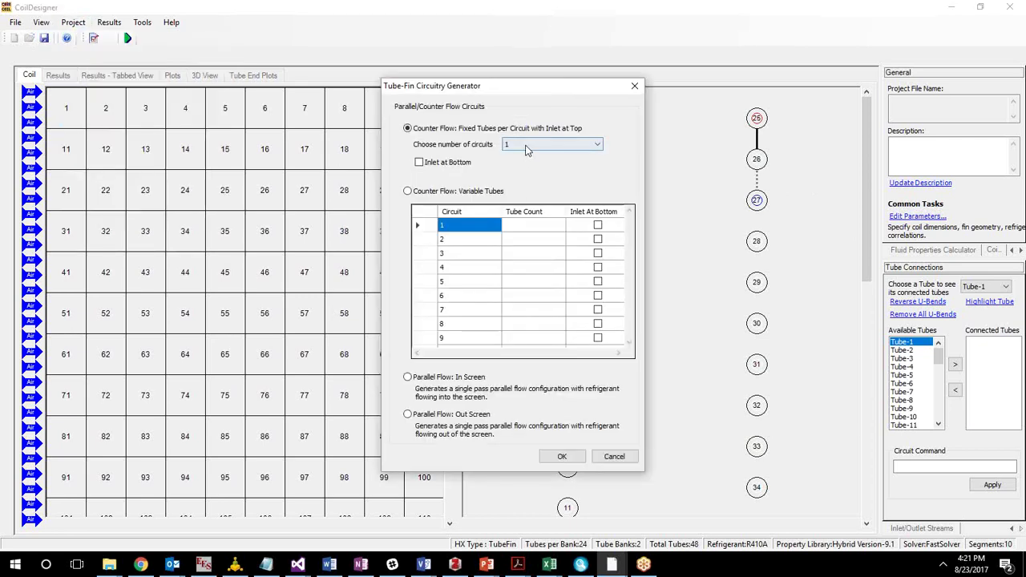
pyautogui.click(526, 147)
pyautogui.click(522, 166)
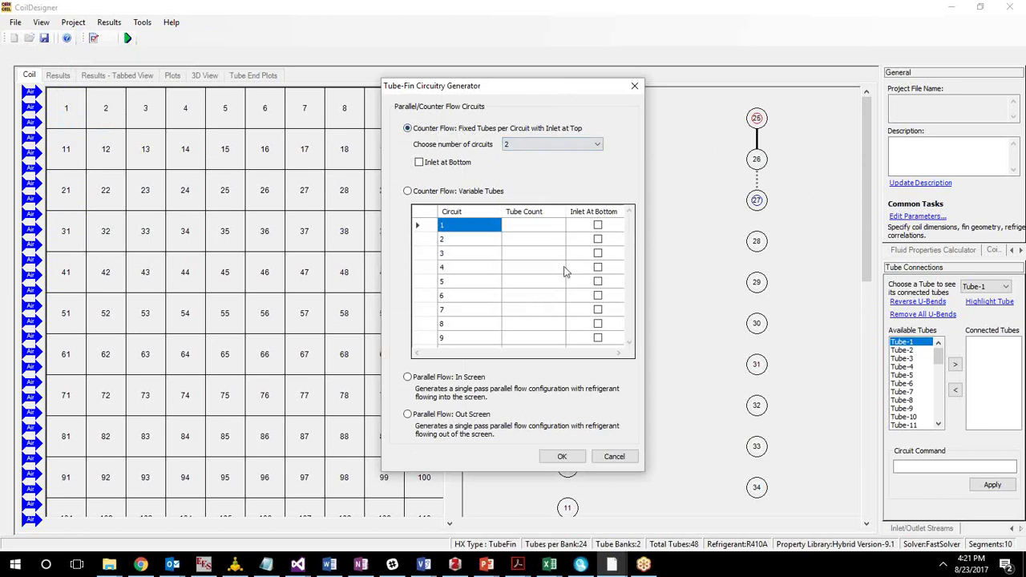
pyautogui.click(577, 458)
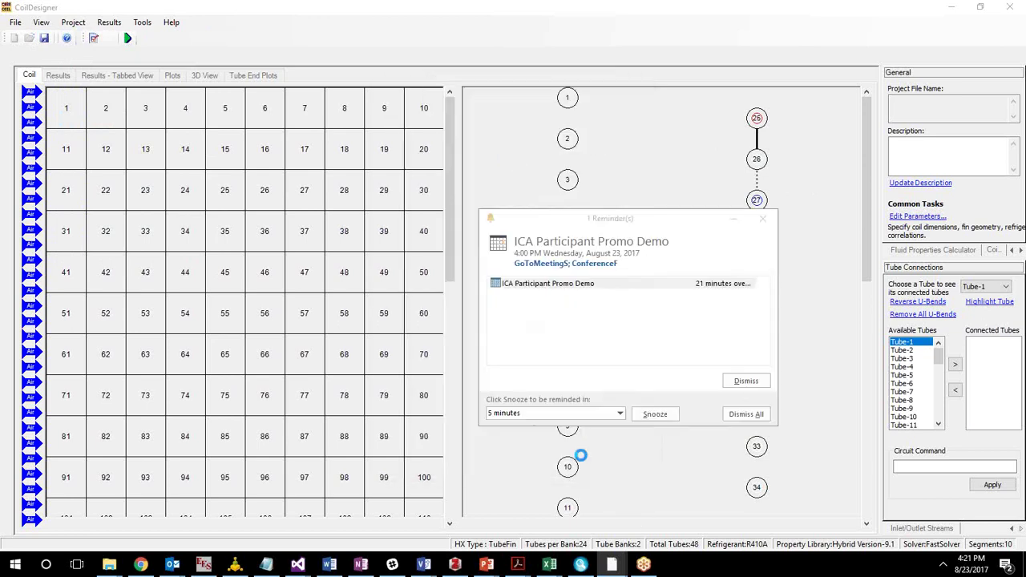
pyautogui.click(561, 330)
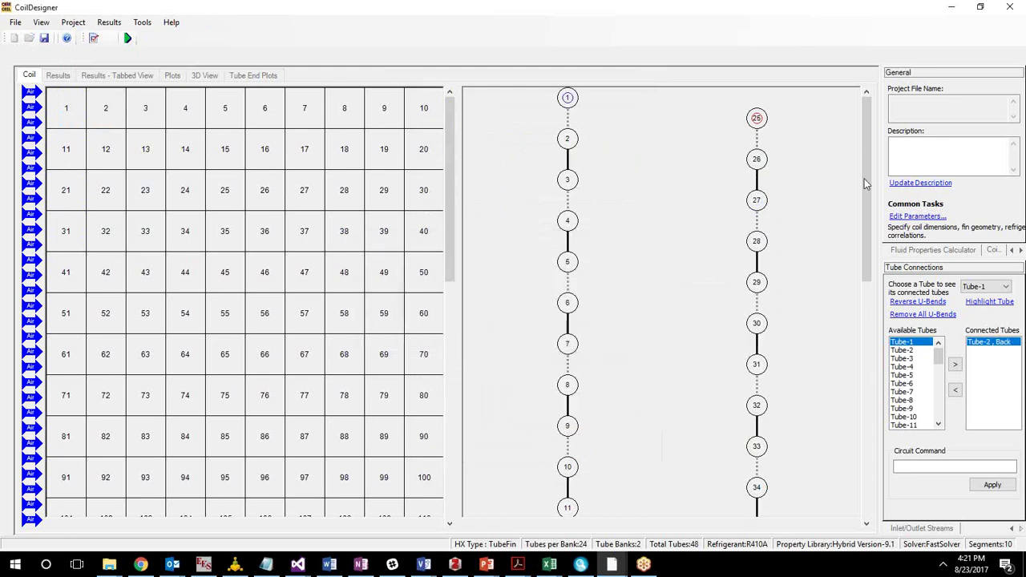
# Scroll and pan over the 2-circuit coil layout, then bring up the Project menu.
pyautogui.scroll(-2, 871, 196)
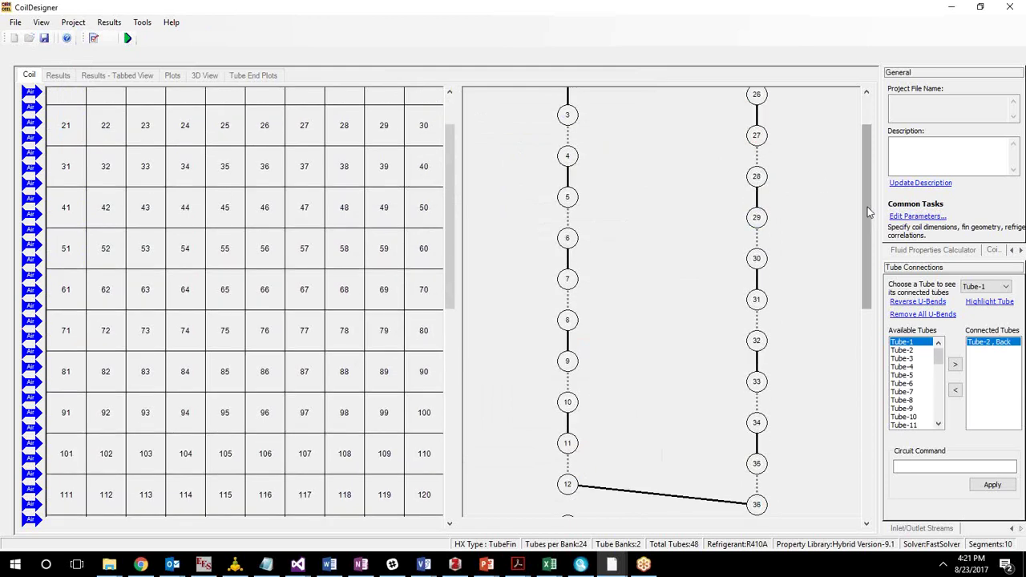
pyautogui.moveTo(840, 135); pyautogui.dragTo(817, 130)
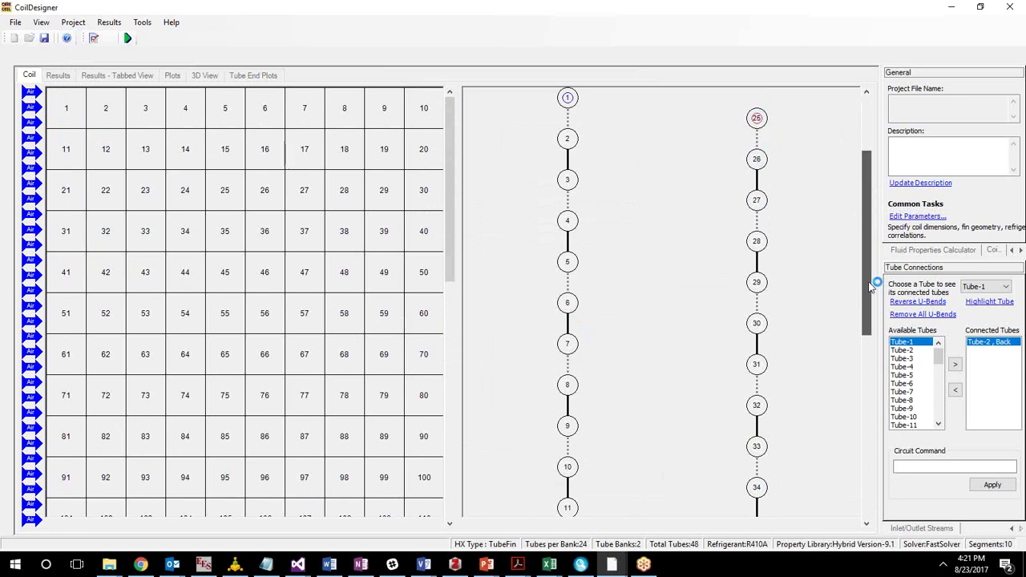
pyautogui.scroll(-3, 773, 282)
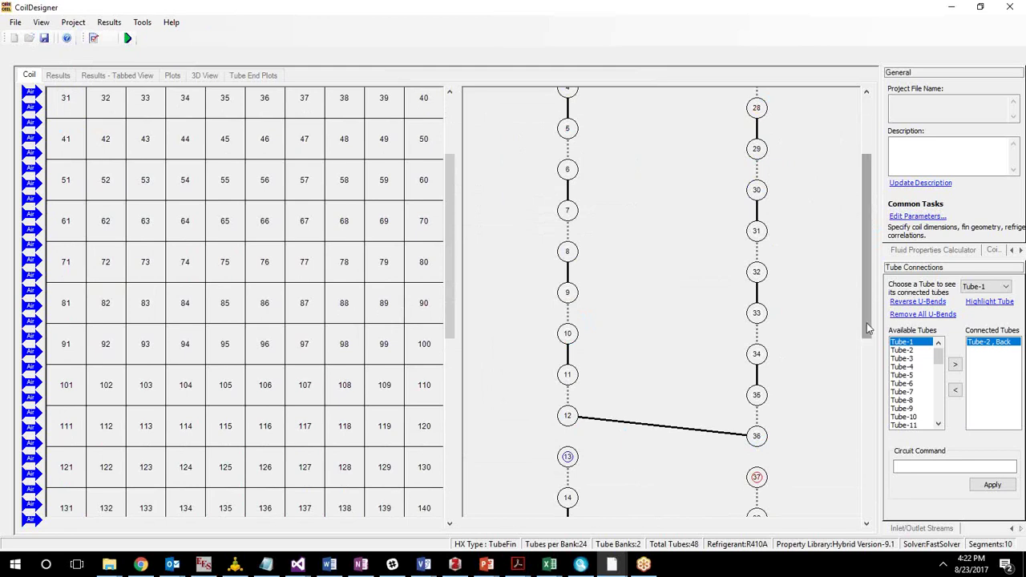
pyautogui.scroll(3, 865, 256)
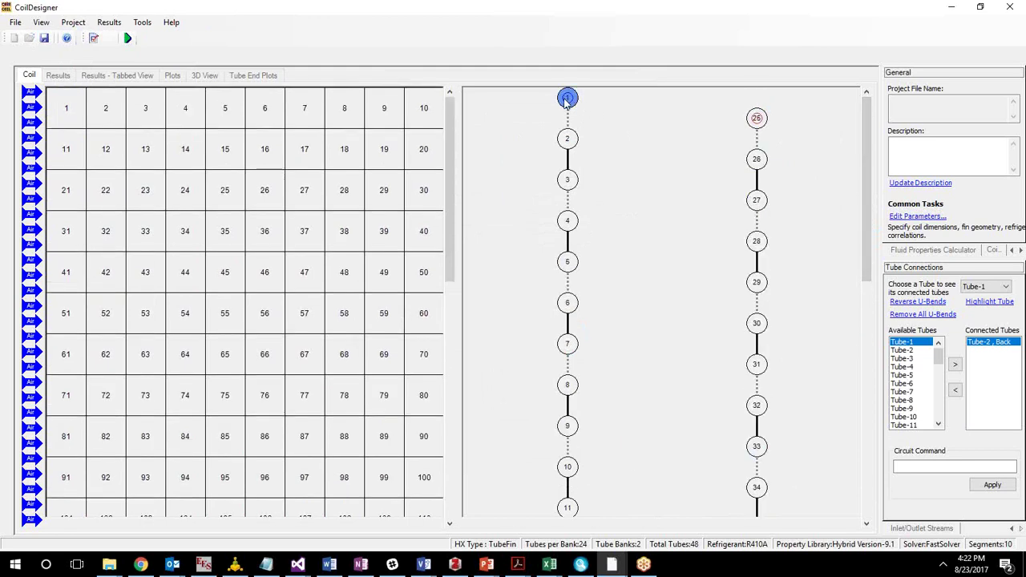
pyautogui.scroll(-3, 876, 286)
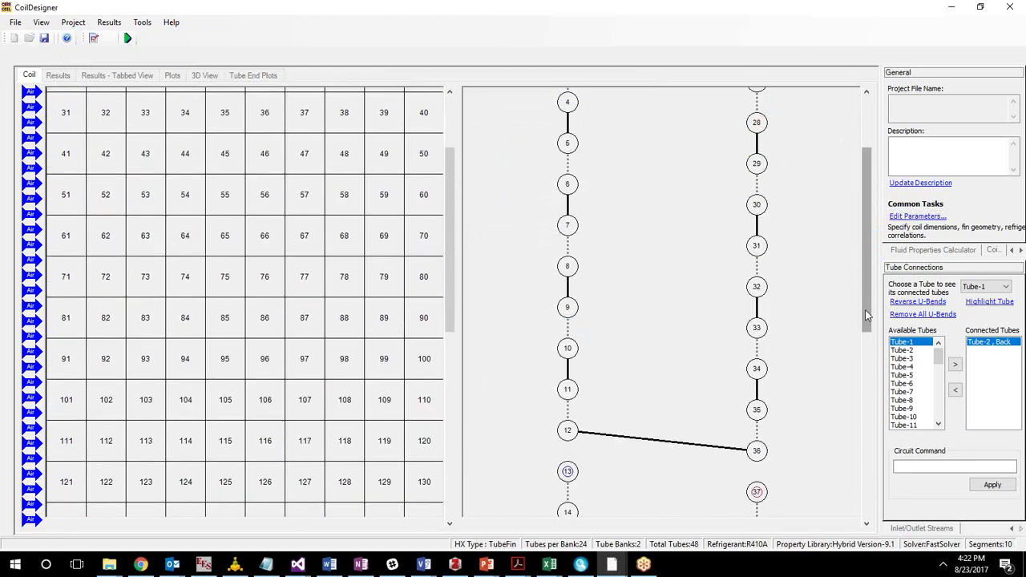
pyautogui.moveTo(875, 285); pyautogui.dragTo(833, 232)
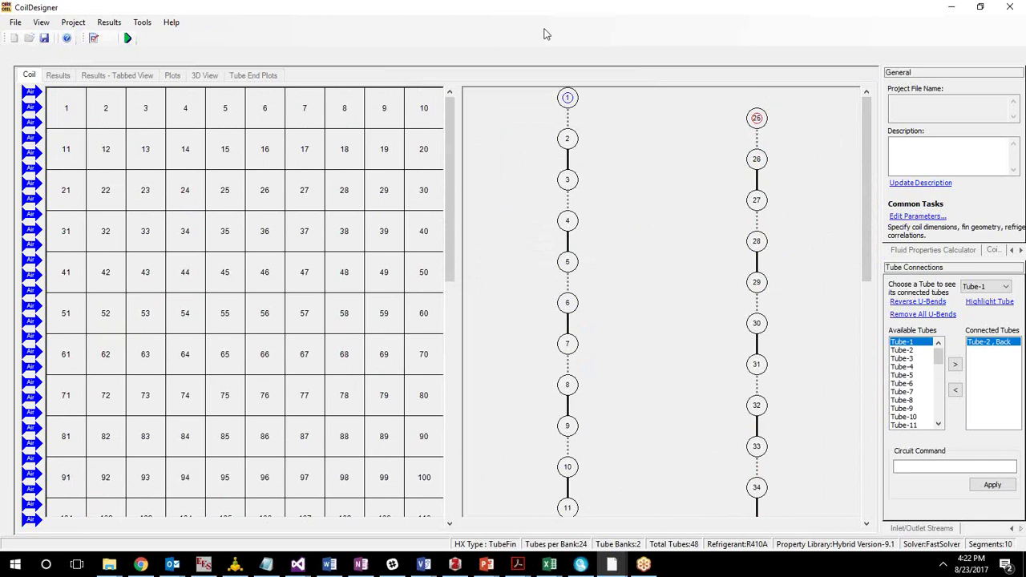
pyautogui.click(71, 25)
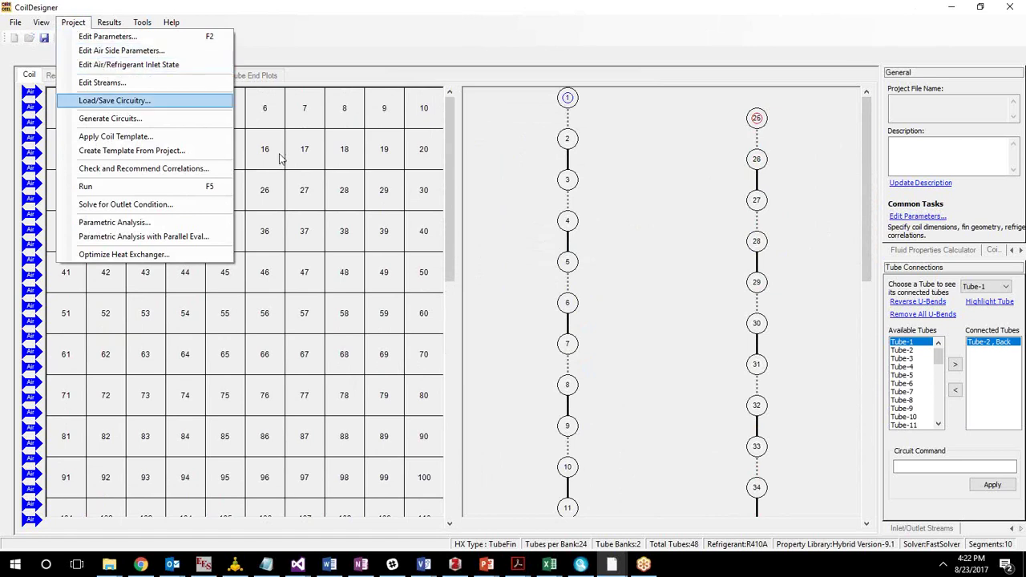
# Open Edit Air/Refrigerant Inlet State, accepting the uniform-velocity warning.
pyautogui.click(198, 69)
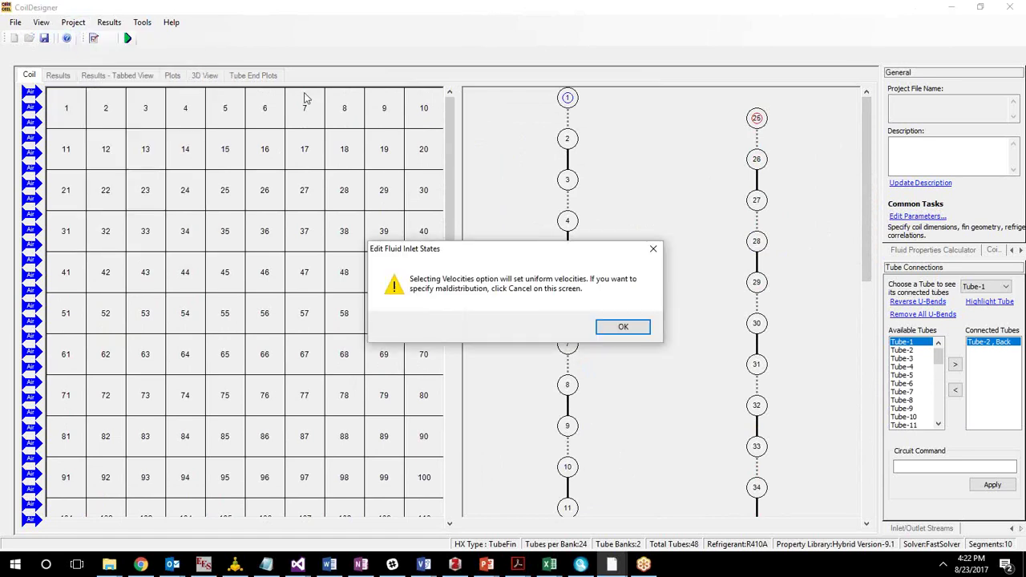
pyautogui.click(628, 329)
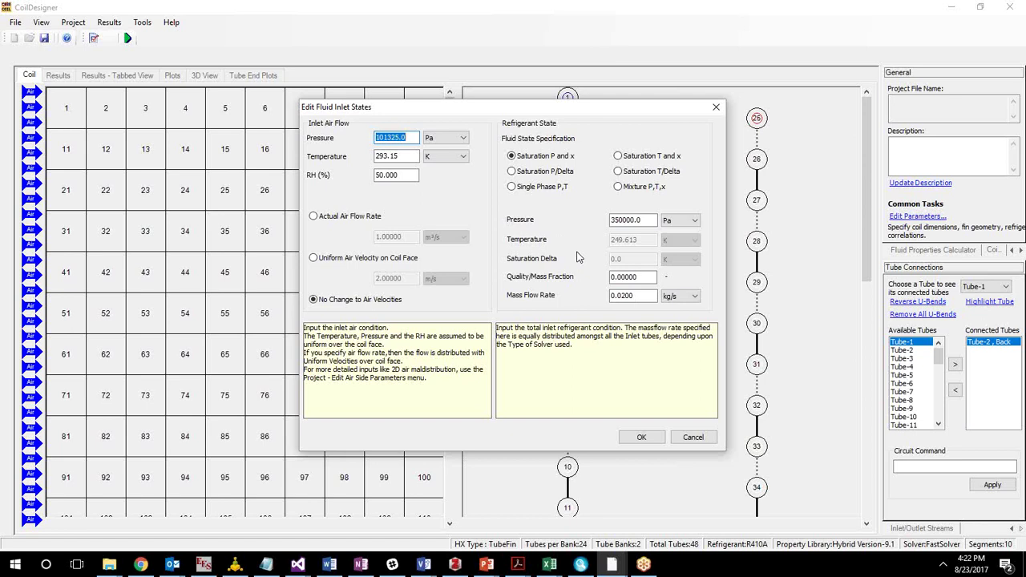
pyautogui.click(535, 195)
# Set the refrigerant inlet to Single Phase P,T with pressure 2.7 MPa.
pyautogui.click(534, 195)
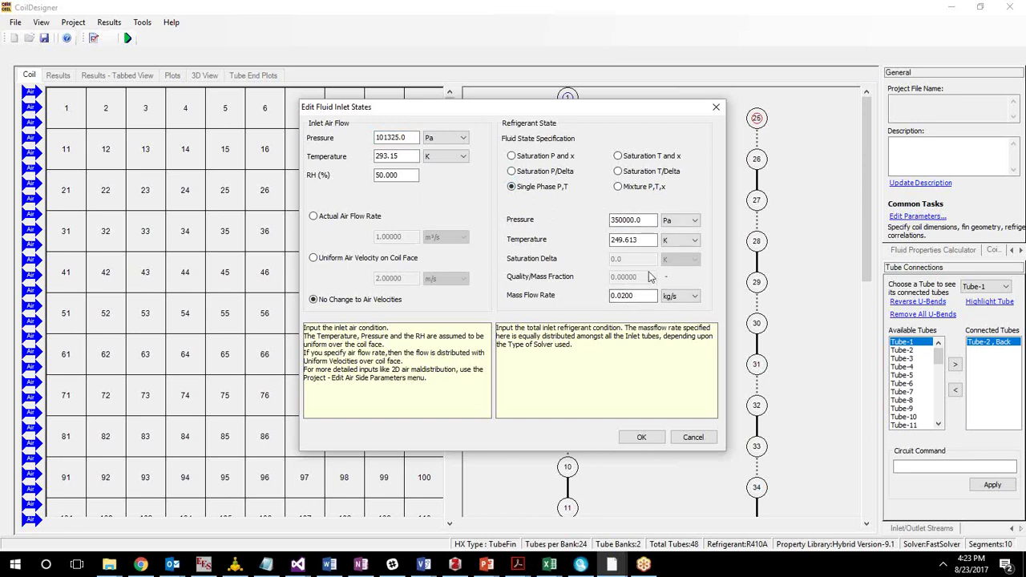
pyautogui.click(669, 221)
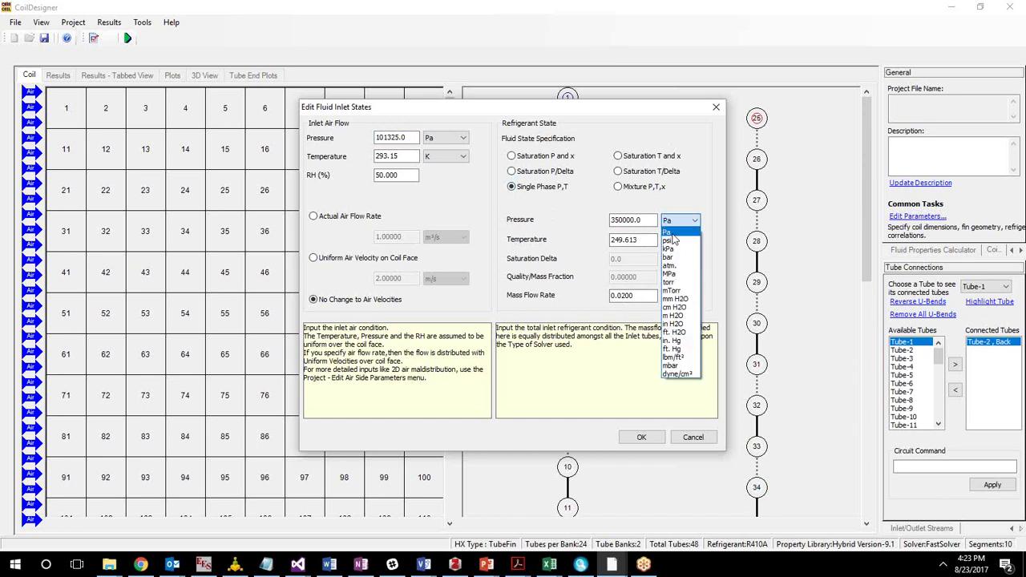
pyautogui.click(676, 274)
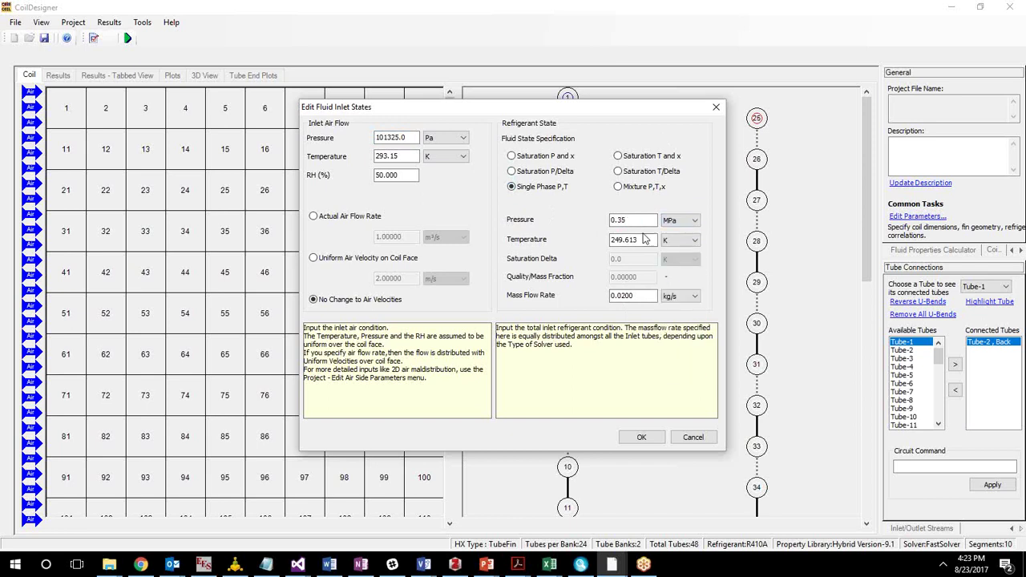
pyautogui.doubleClick(625, 221)
pyautogui.write('2.7')
# Enter refrigerant temperature 322 K and display it in °F (119.93 °F).
pyautogui.click(693, 241)
pyautogui.doubleClick(633, 239)
pyautogui.write('322')
pyautogui.click(693, 242)
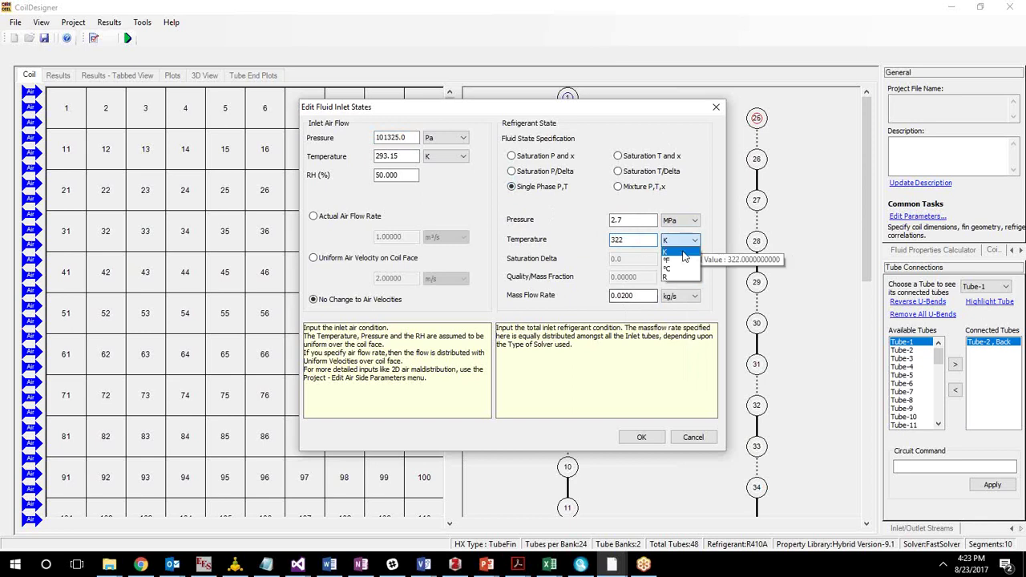
pyautogui.click(675, 263)
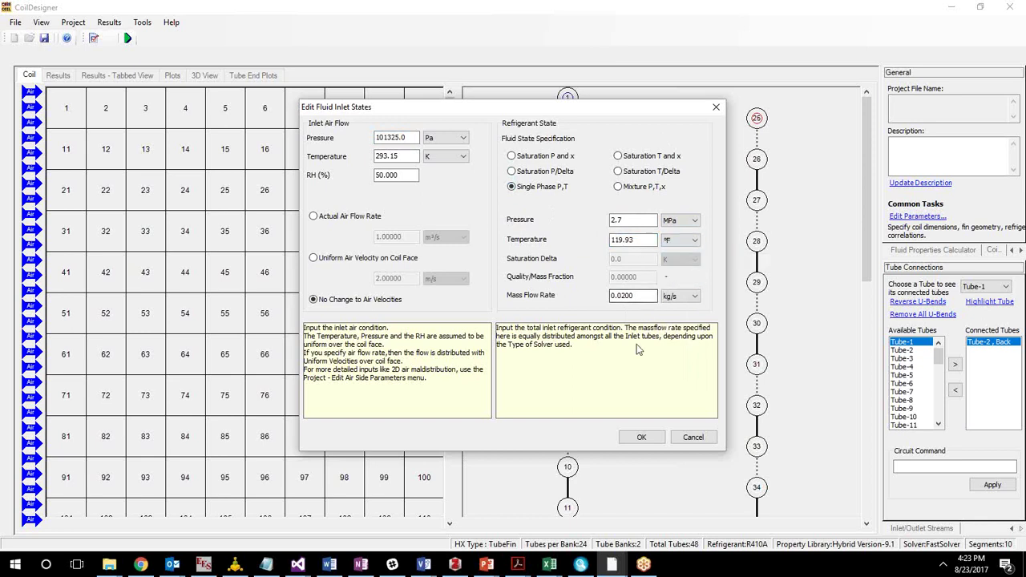
# Change the refrigerant mass flow rate to 0.028 kg/s.
pyautogui.moveTo(624, 298); pyautogui.dragTo(650, 300)
pyautogui.click(625, 296)
pyautogui.press('Delete')
pyautogui.press('Delete')
pyautogui.write('8')
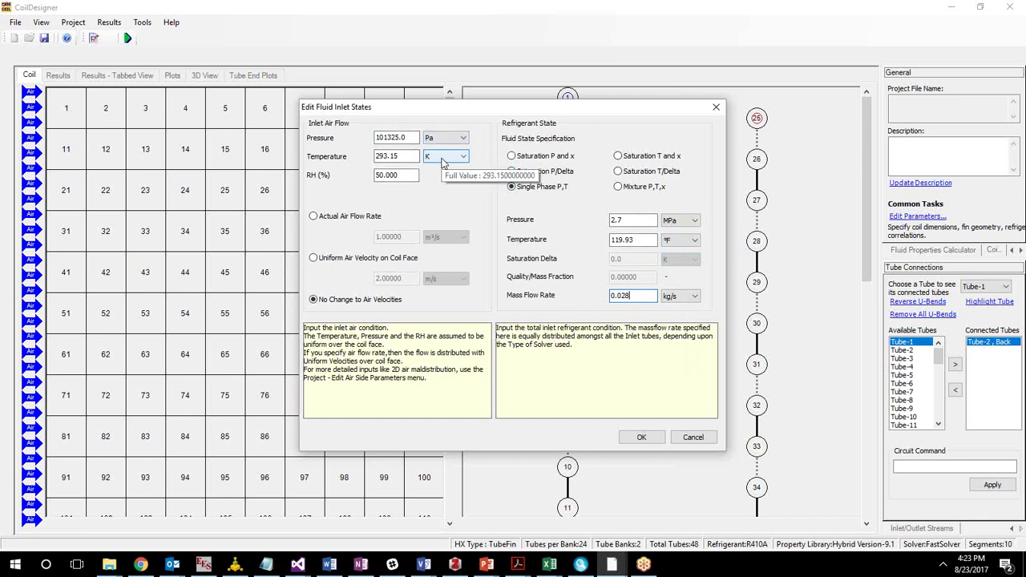
# Enter inlet air temperature 301 K, shown as 27.85 °C.
pyautogui.doubleClick(387, 157)
pyautogui.write('301')
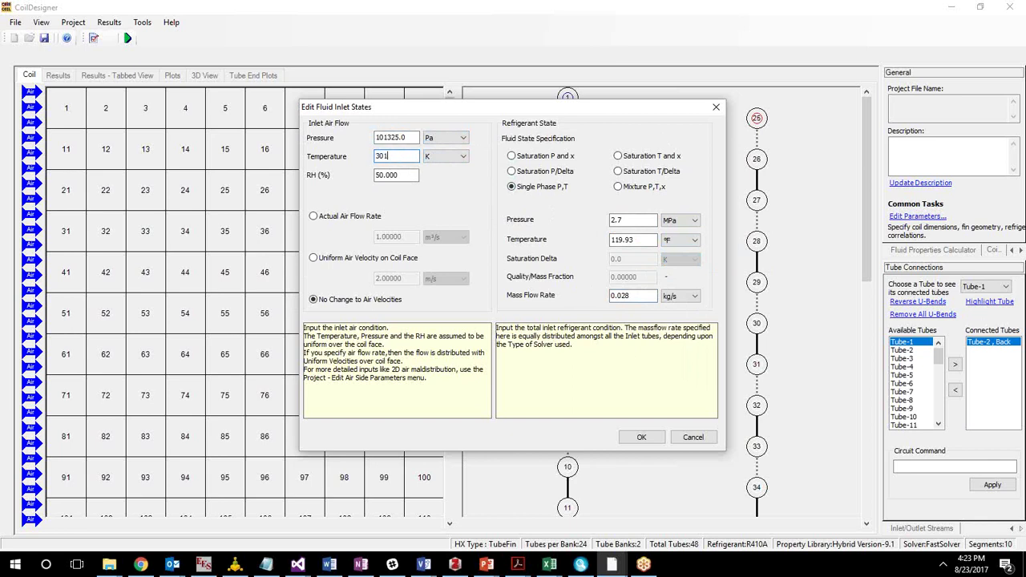
pyautogui.click(446, 156)
# Specify air by actual flow rate in ft³/min (2118.88002) and apply the inlet states.
pyautogui.click(360, 217)
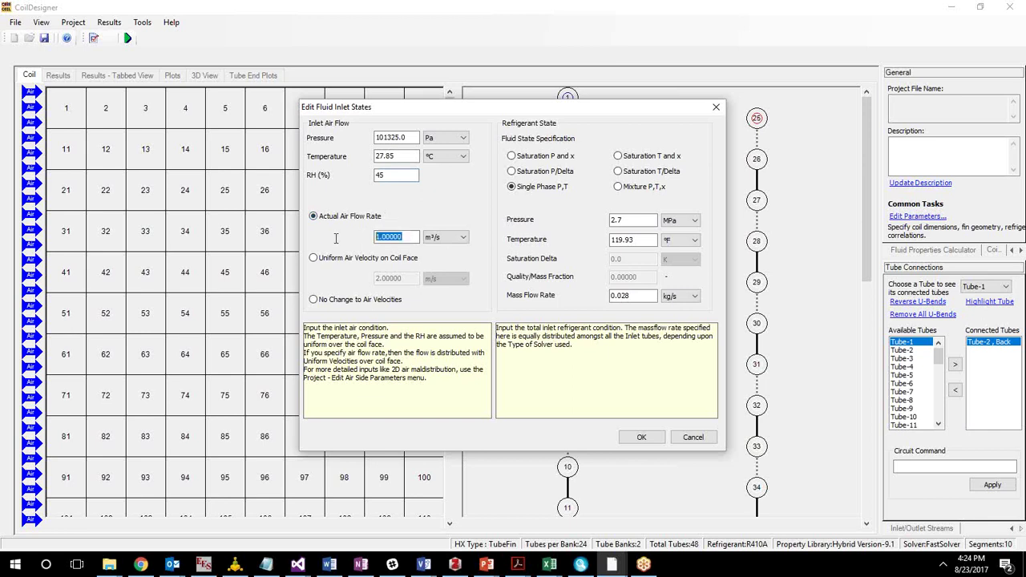
pyautogui.click(462, 239)
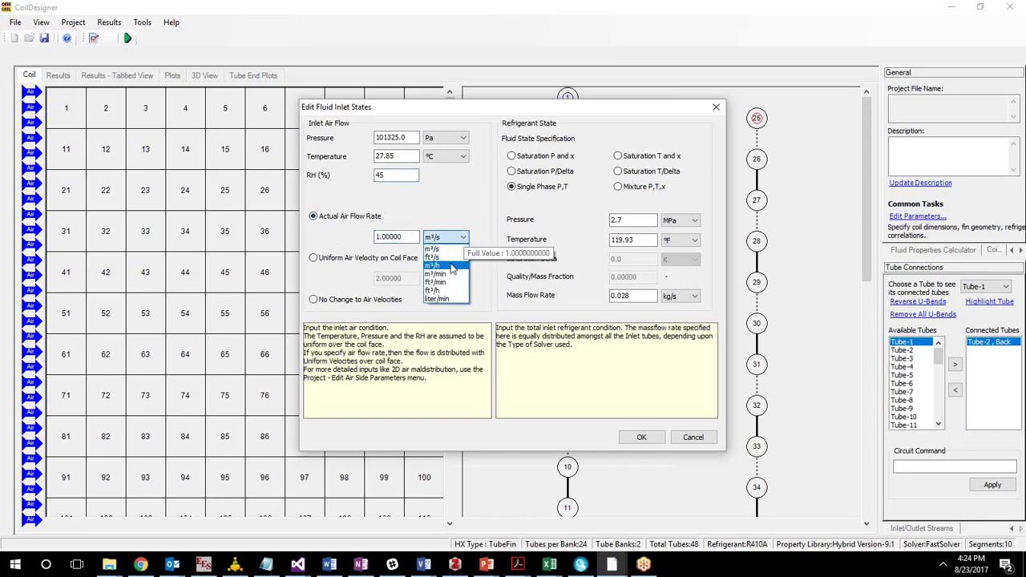
pyautogui.click(437, 250)
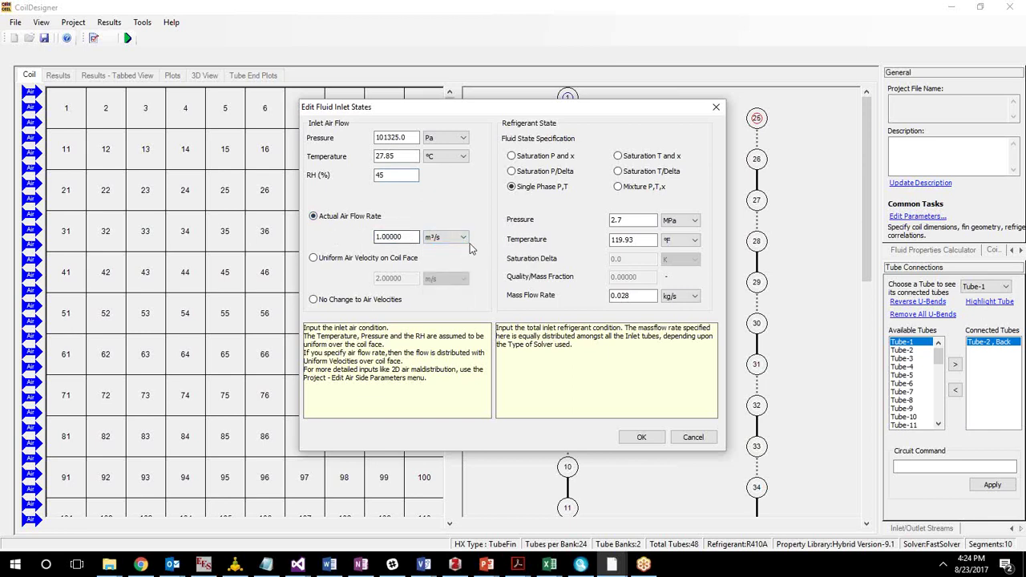
pyautogui.click(445, 238)
pyautogui.click(446, 282)
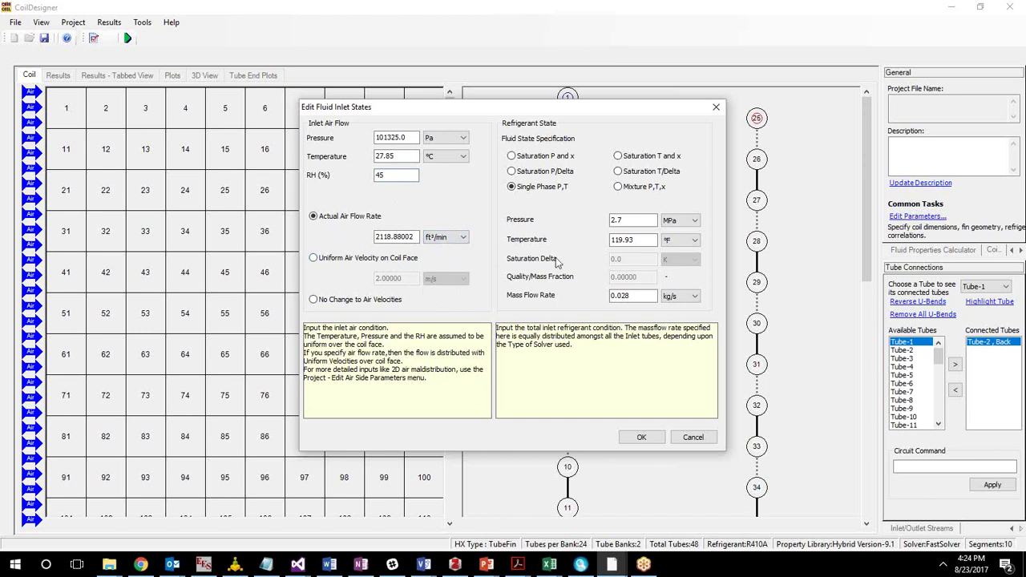
pyautogui.click(638, 438)
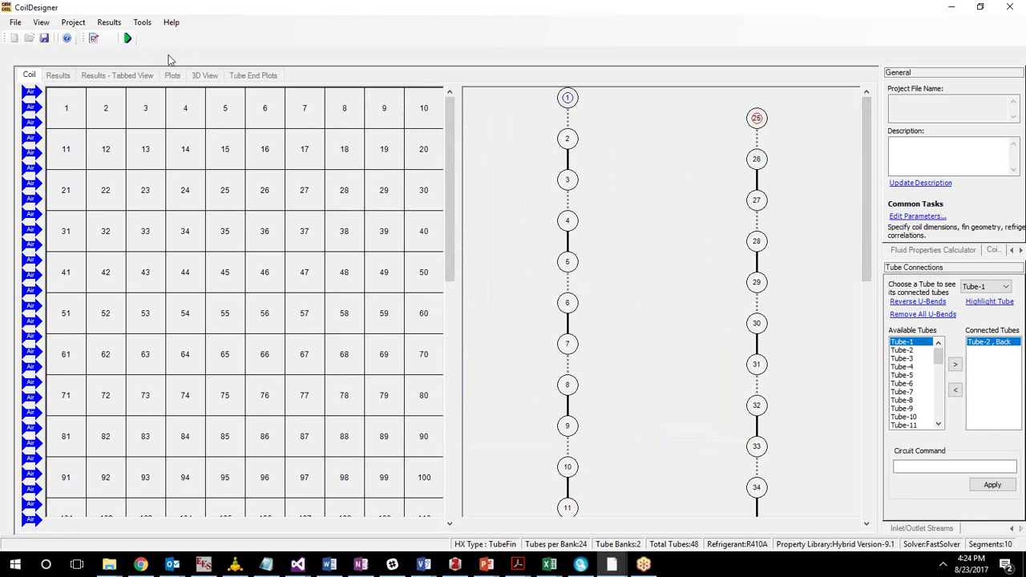
pyautogui.click(128, 38)
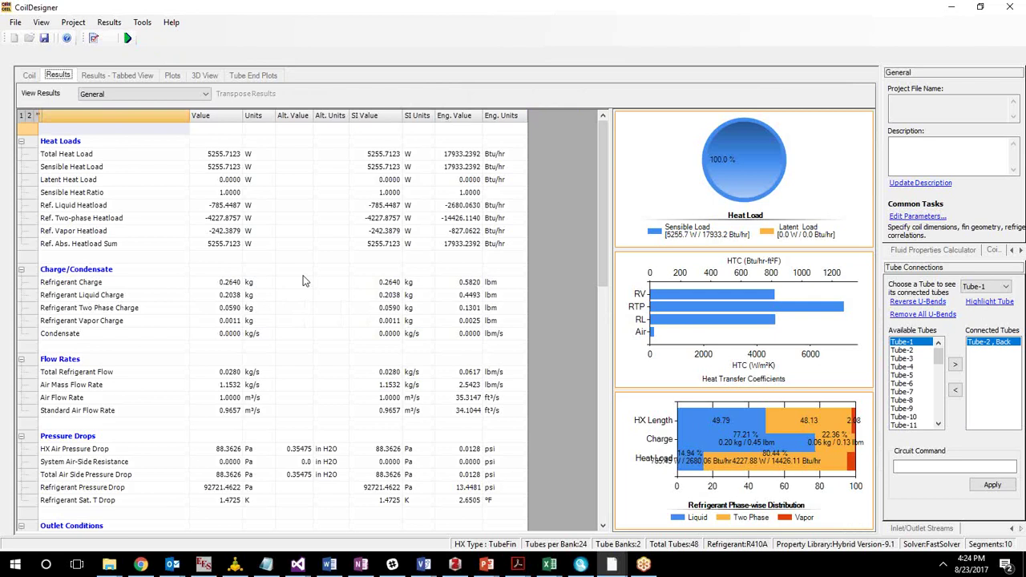
pyautogui.moveTo(609, 243); pyautogui.dragTo(544, 244)
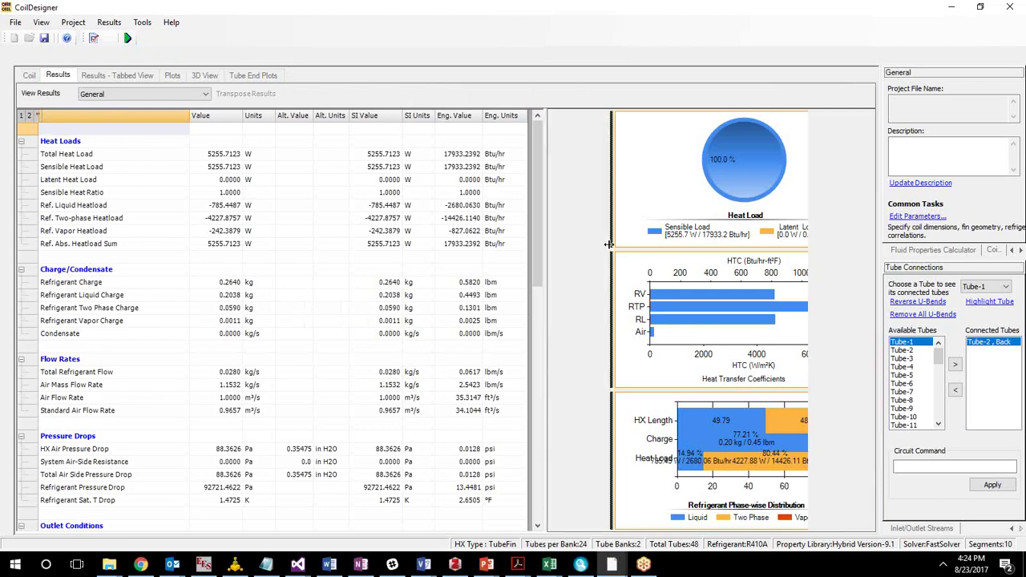
pyautogui.moveTo(373, 167); pyautogui.dragTo(169, 308)
pyautogui.click(246, 167)
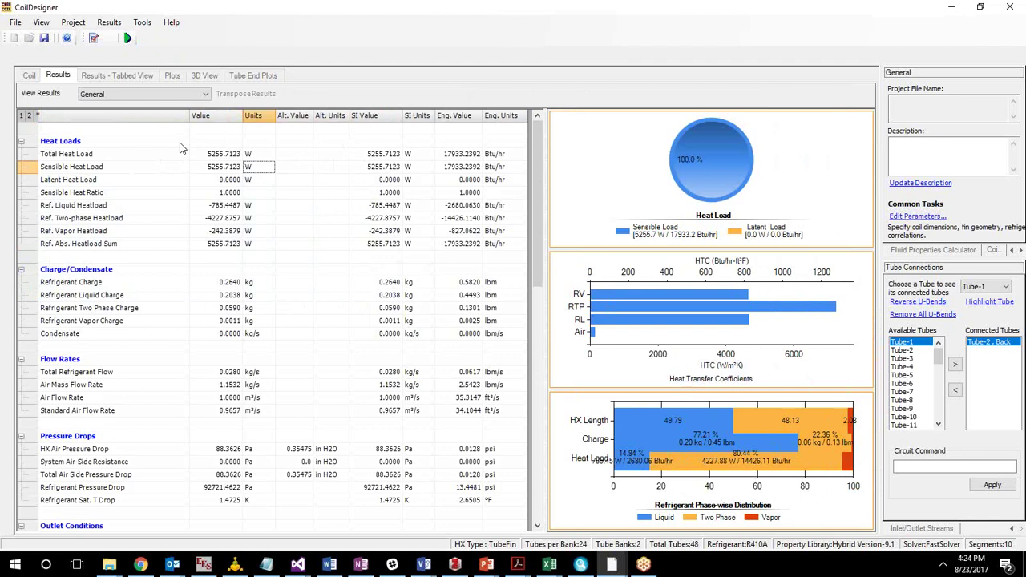
pyautogui.moveTo(83, 147); pyautogui.dragTo(228, 186)
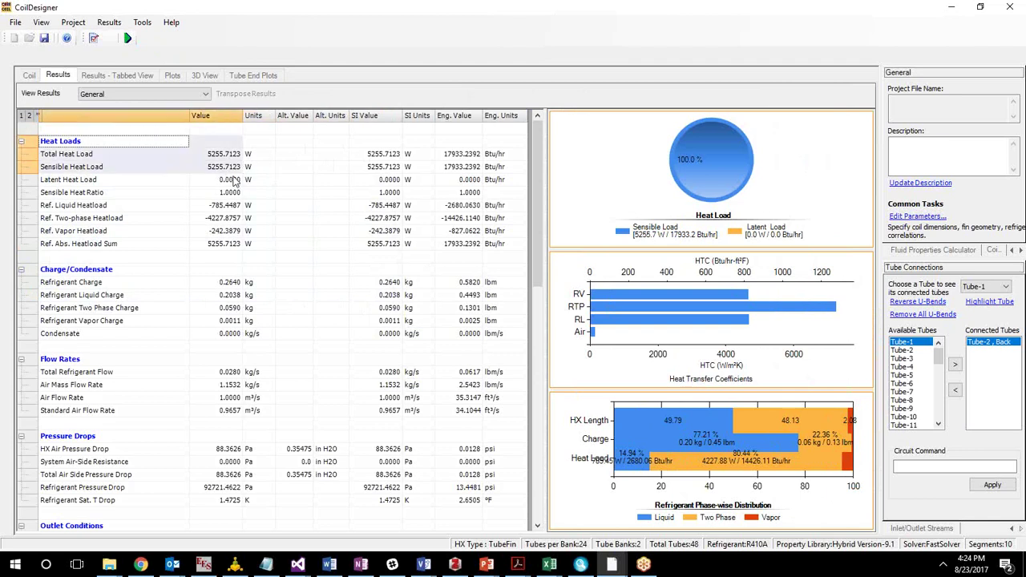
pyautogui.click(131, 171)
pyautogui.click(247, 167)
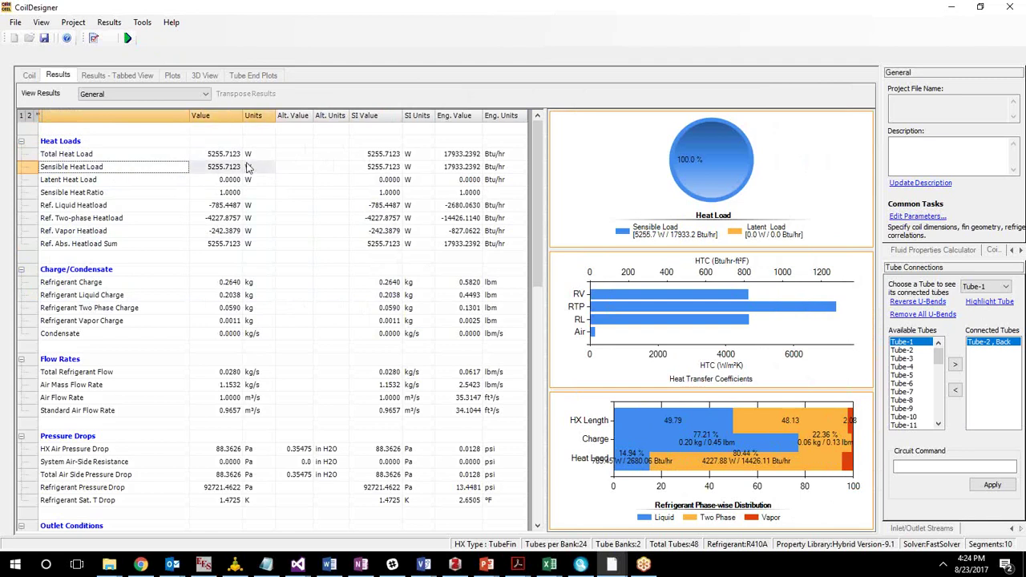
pyautogui.click(109, 180)
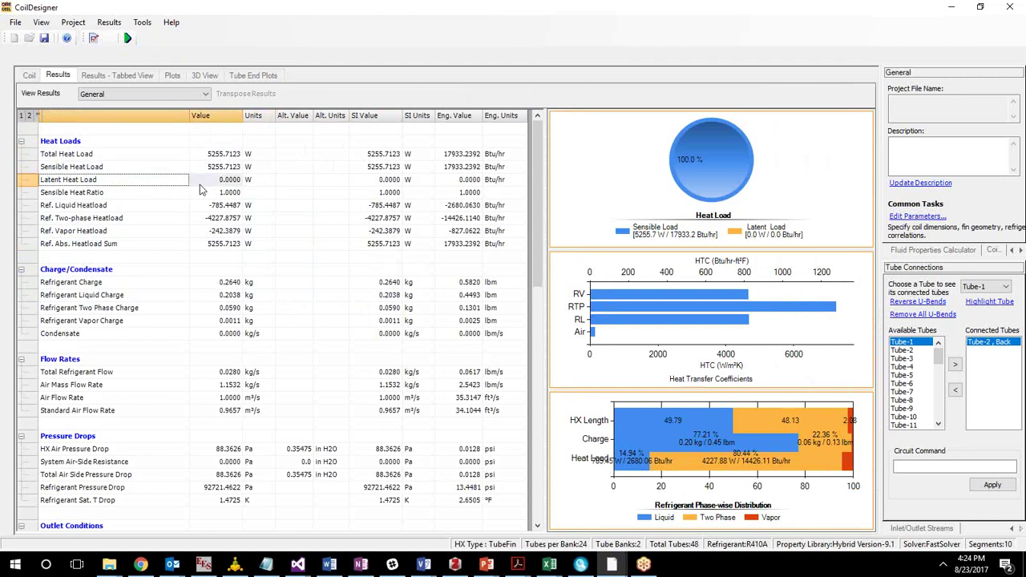
pyautogui.click(155, 286)
pyautogui.click(226, 335)
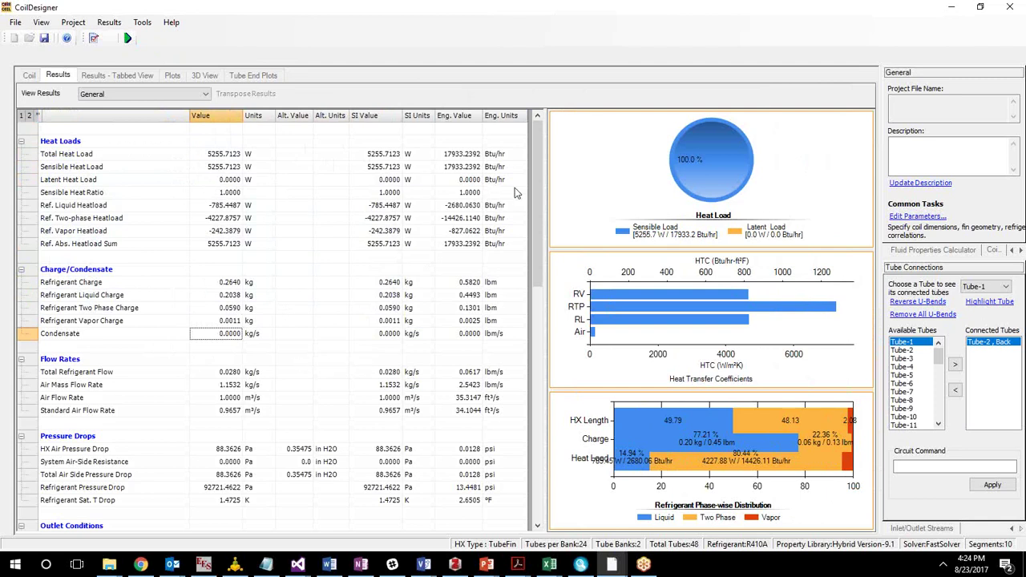
pyautogui.scroll(-3, 536, 205)
pyautogui.click(189, 227)
pyautogui.click(224, 227)
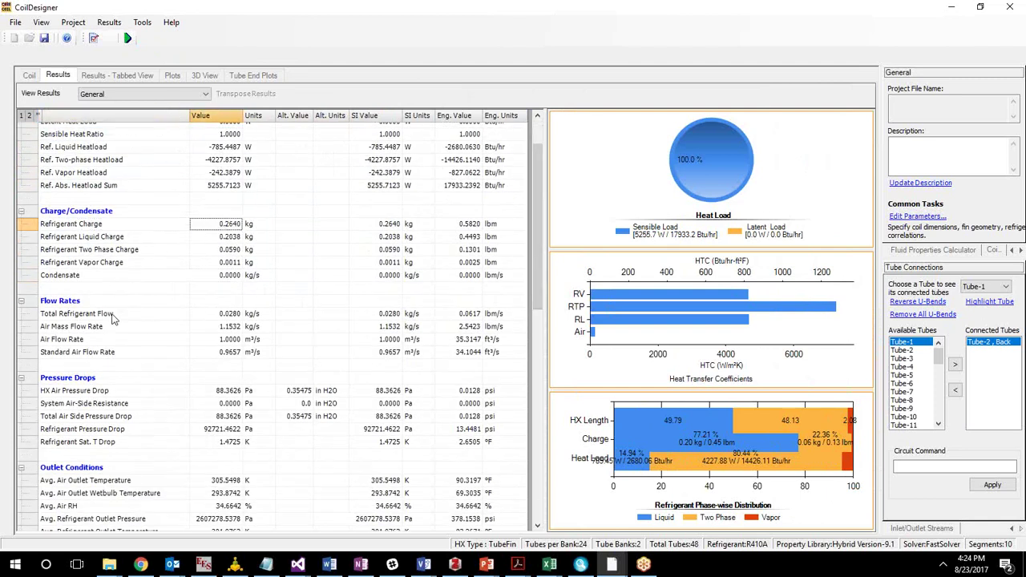
pyautogui.moveTo(122, 308); pyautogui.dragTo(164, 334)
pyautogui.click(308, 352)
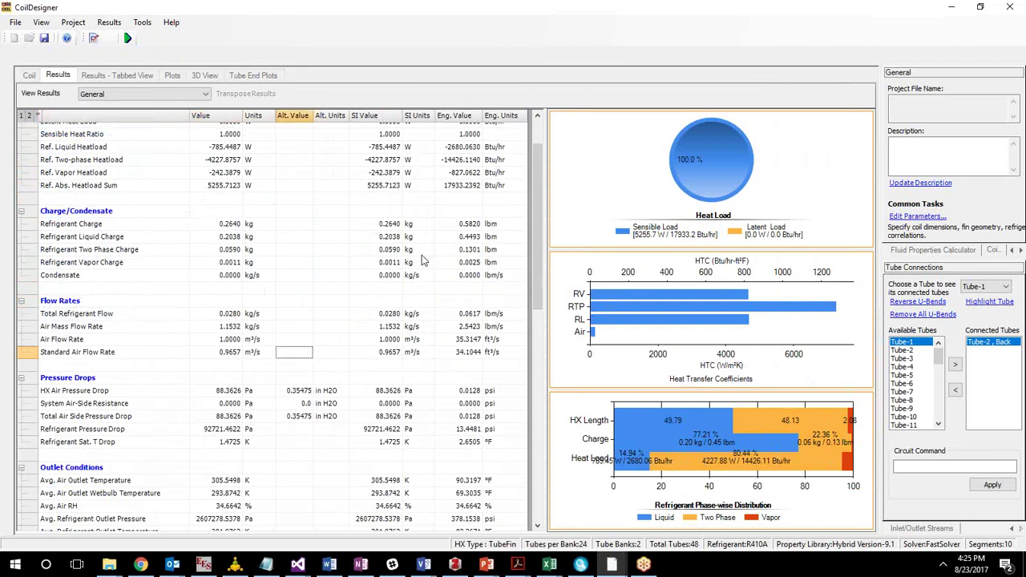
pyautogui.moveTo(538, 275); pyautogui.dragTo(550, 365)
pyautogui.click(233, 334)
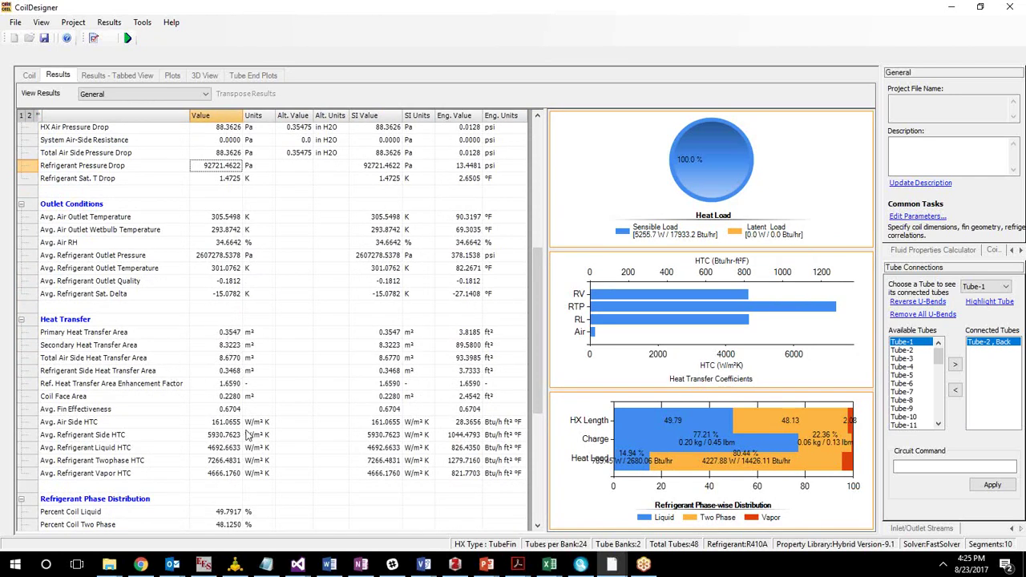
pyautogui.moveTo(536, 407); pyautogui.dragTo(551, 515)
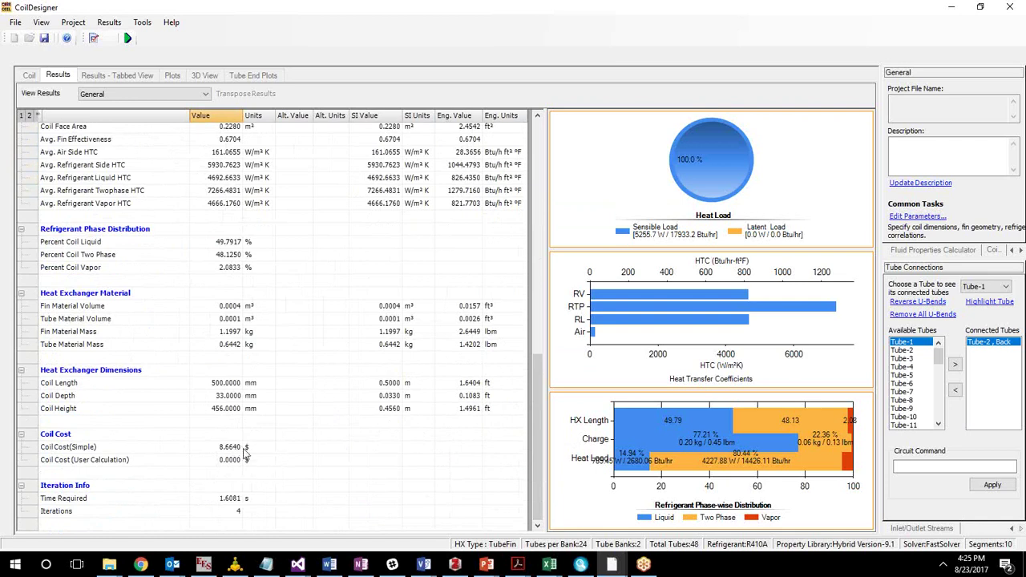
pyautogui.moveTo(538, 405); pyautogui.dragTo(552, 142)
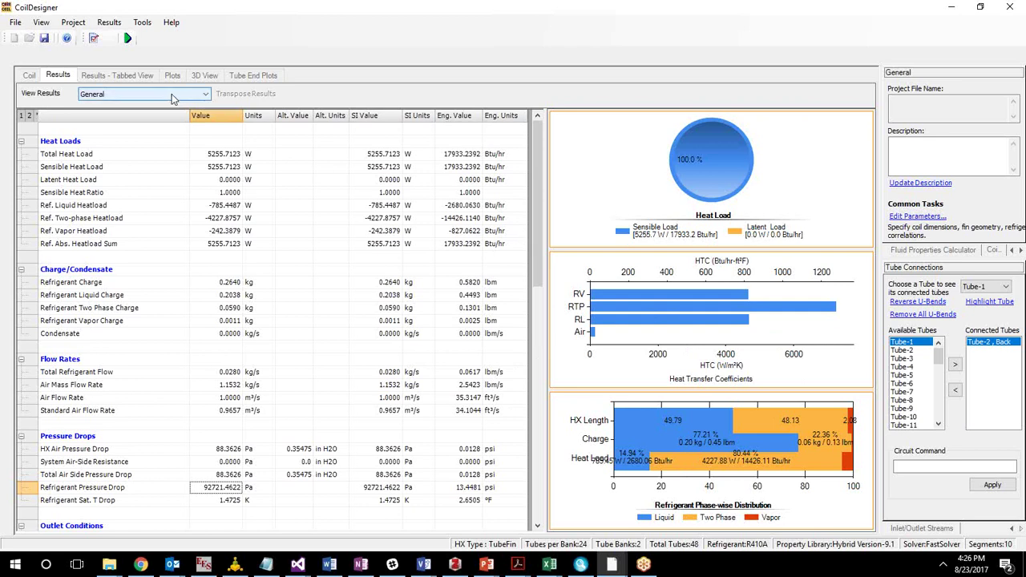
# In the tabbed results view, page through the Tubes, Inlet/Outlet Tubes and Segments results.
pyautogui.click(110, 76)
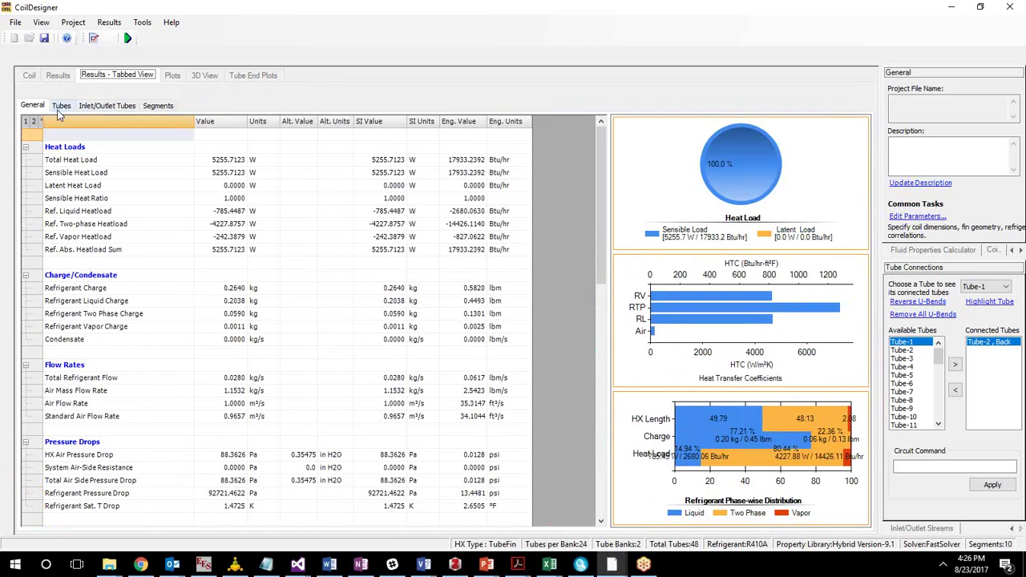
pyautogui.click(58, 110)
pyautogui.click(112, 110)
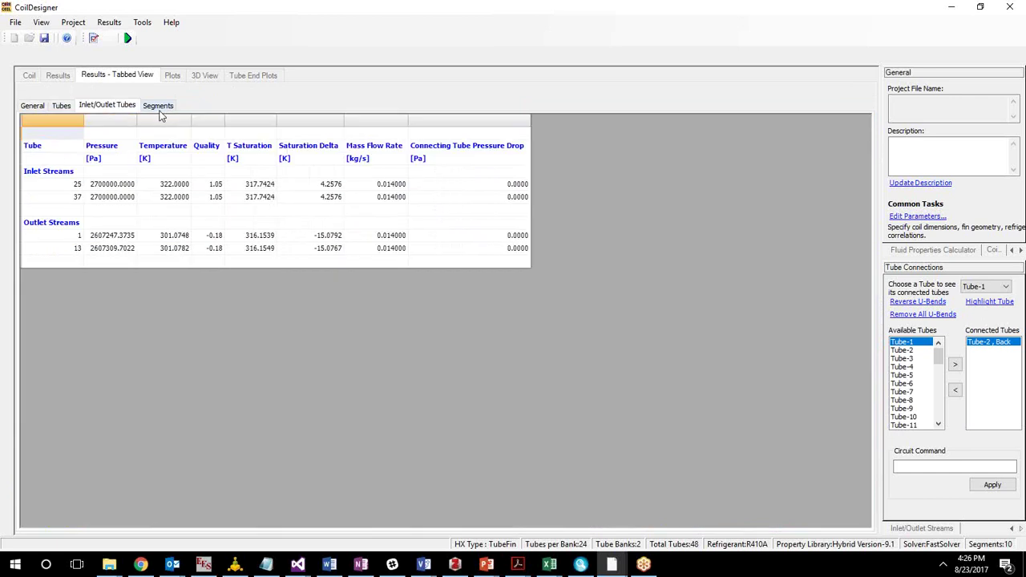
pyautogui.click(158, 108)
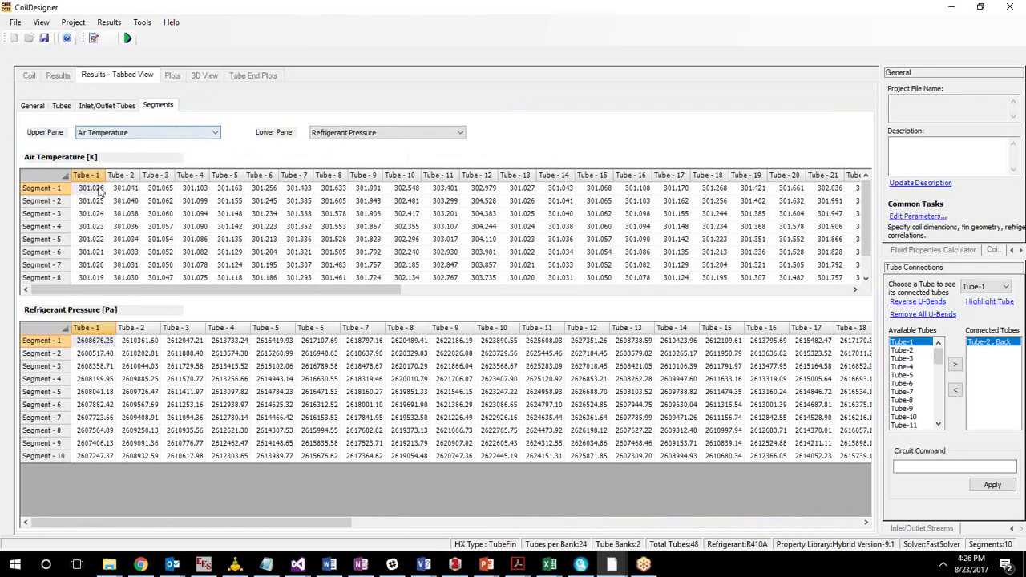
# Show refrigerant quality in the lower segment table, check Segment-4 Tube-25, then view the Plots.
pyautogui.click(356, 134)
pyautogui.click(345, 169)
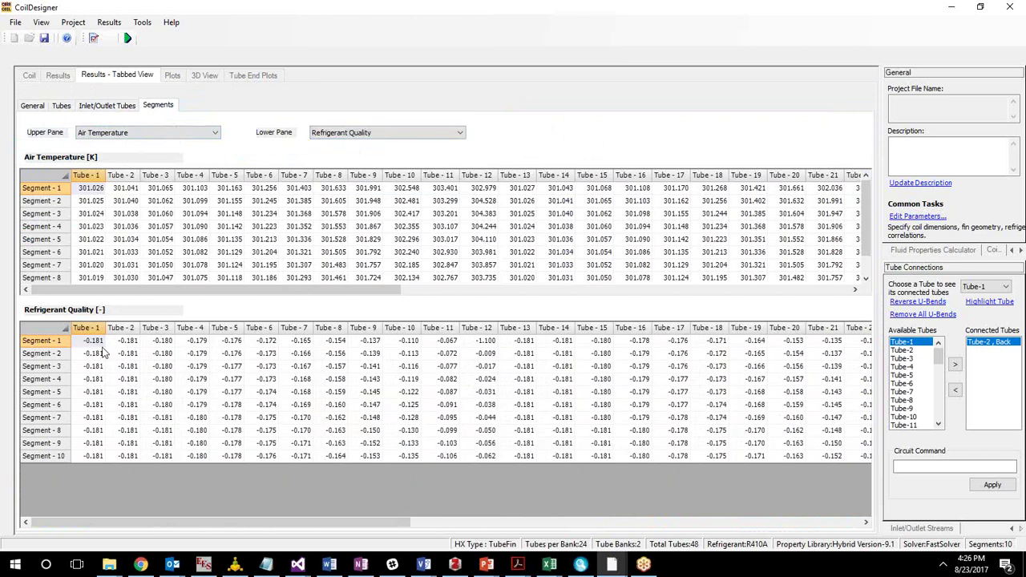
pyautogui.moveTo(350, 525); pyautogui.dragTo(529, 536)
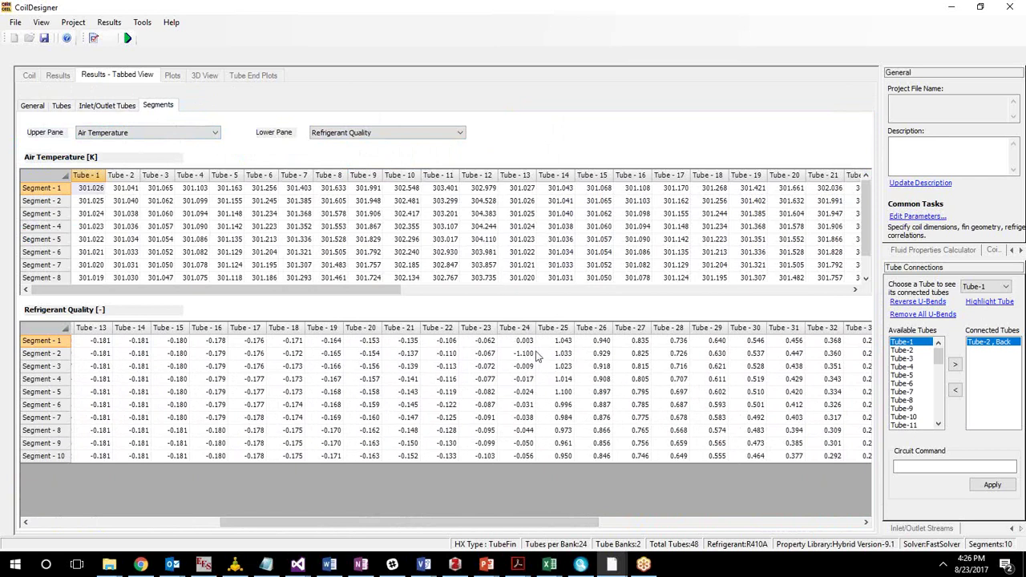
pyautogui.click(569, 379)
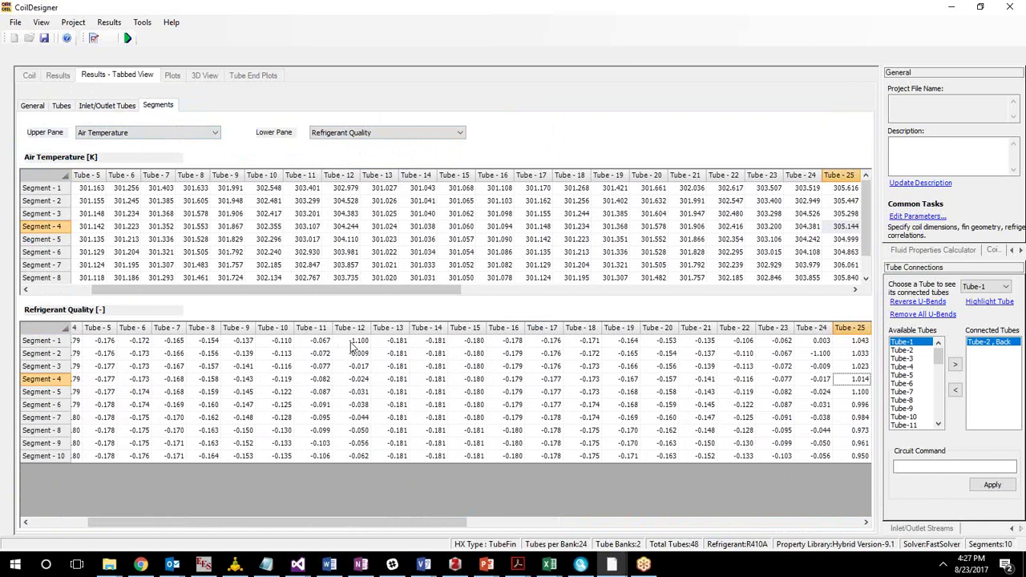
pyautogui.click(180, 76)
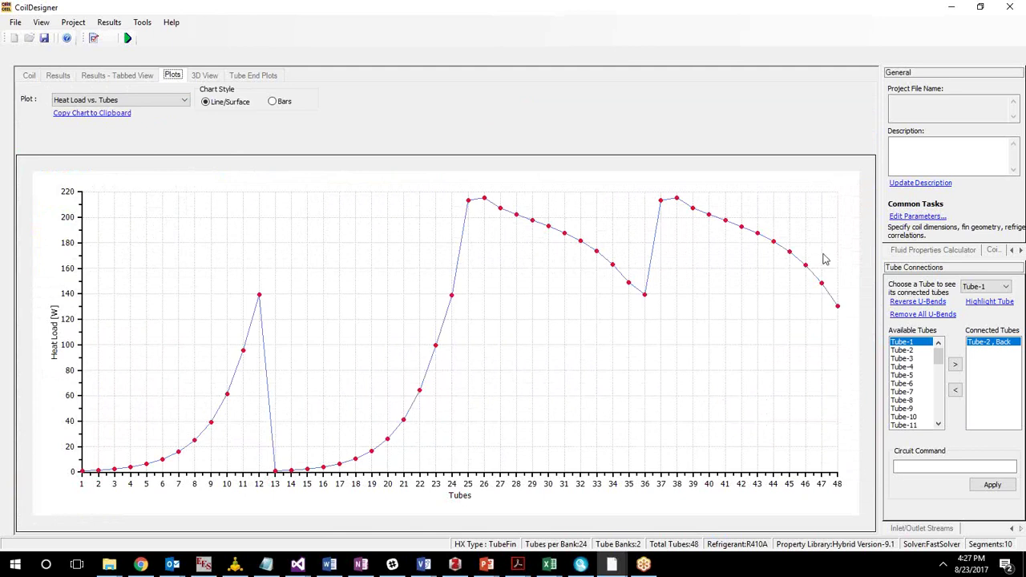
# Plot the air temperature profile and rotate the 3D coil view to see the bends.
pyautogui.click(158, 105)
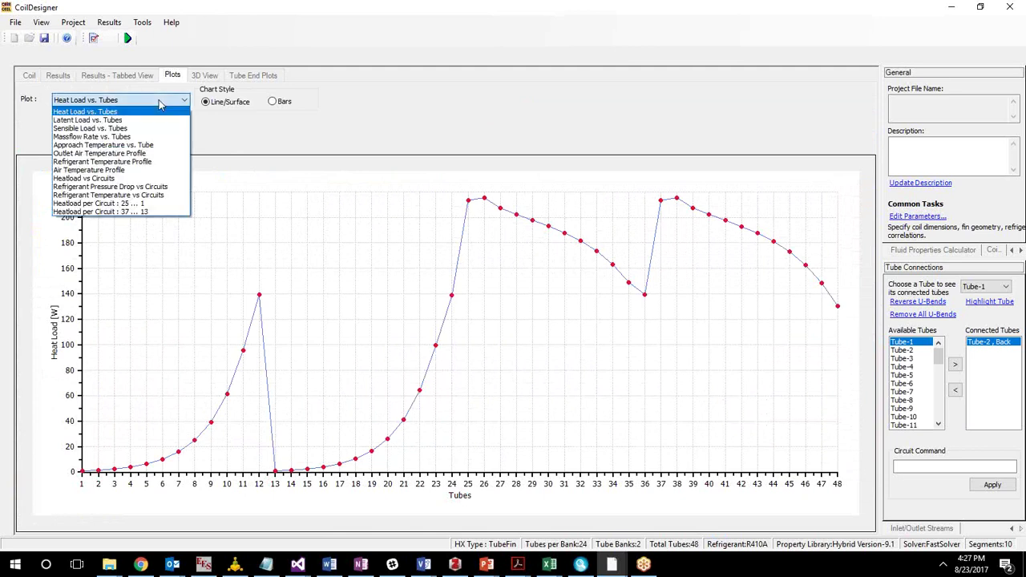
pyautogui.click(134, 166)
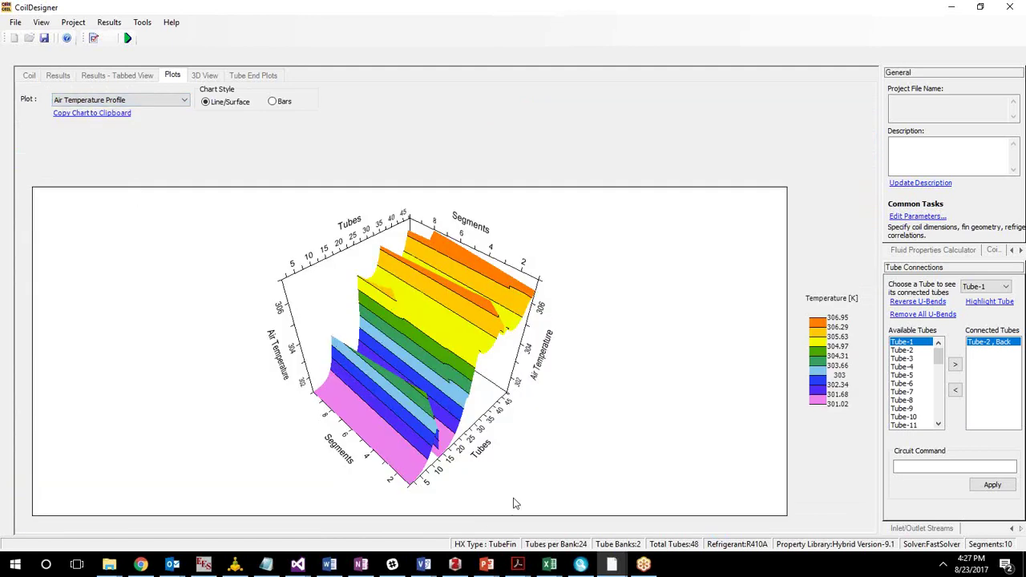
pyautogui.click(207, 77)
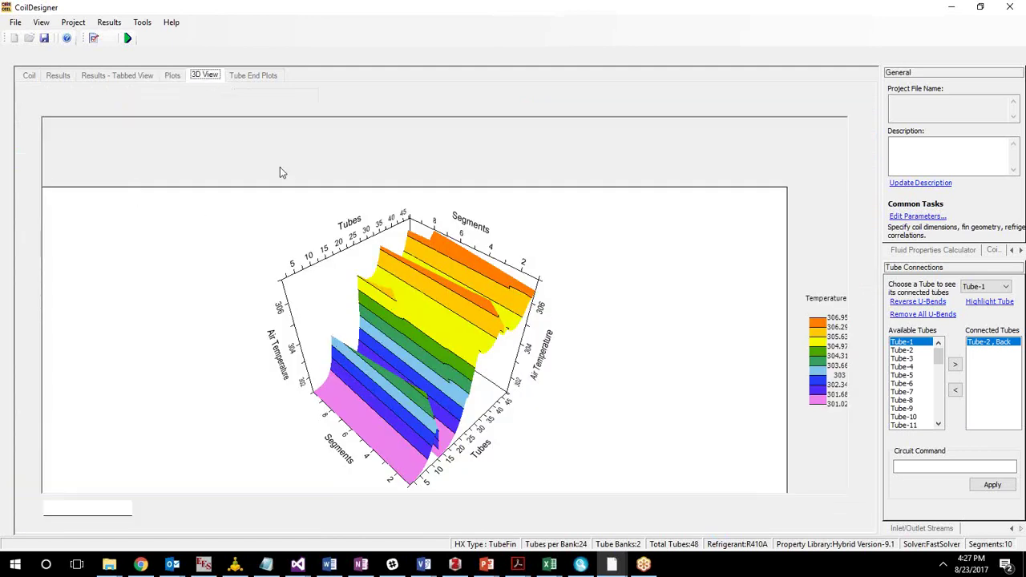
pyautogui.moveTo(449, 352); pyautogui.dragTo(559, 376)
# Review the tube-end heat load and HTC plots and export options, then return to the general results.
pyautogui.click(250, 75)
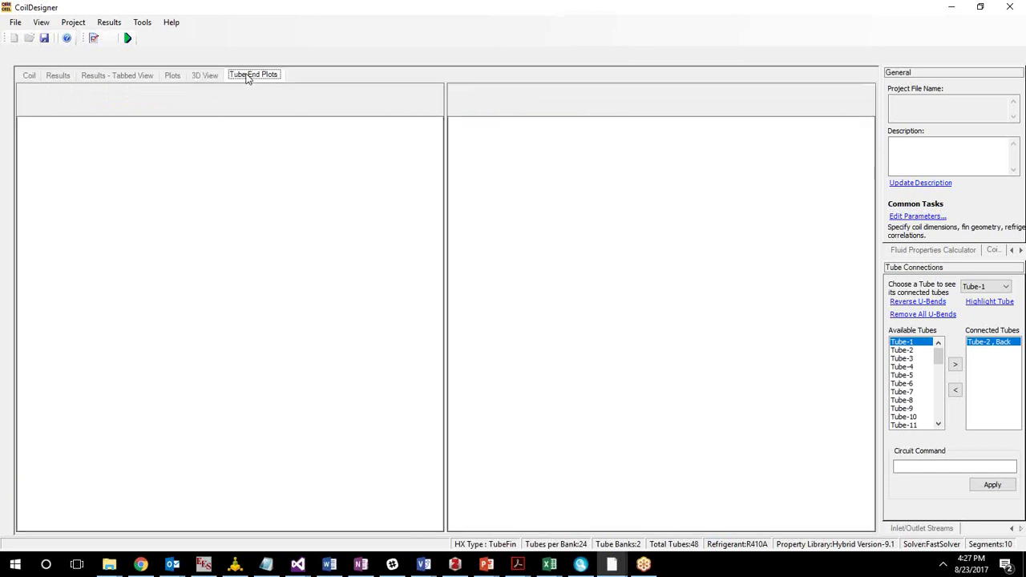
pyautogui.click(109, 22)
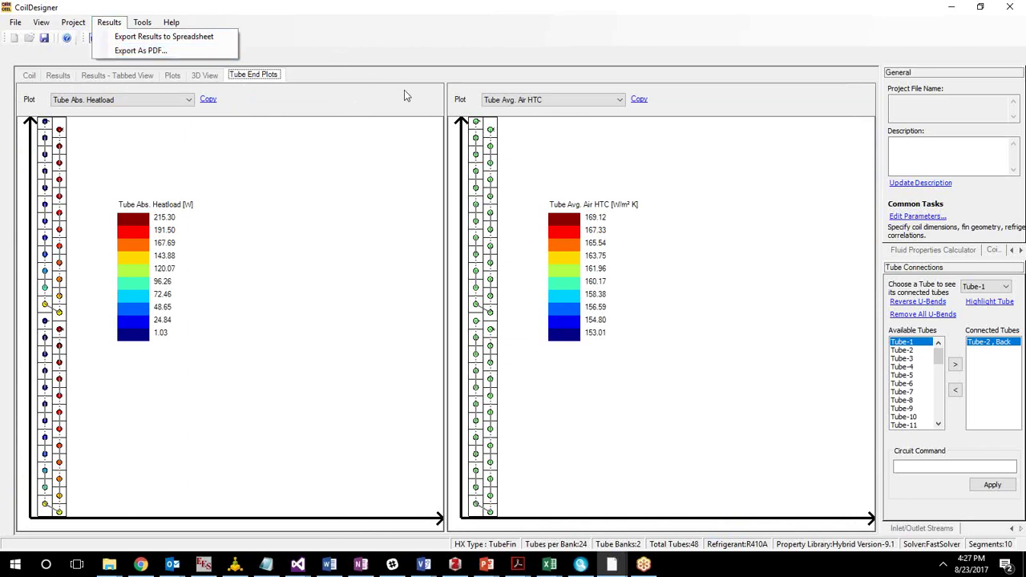
pyautogui.click(56, 75)
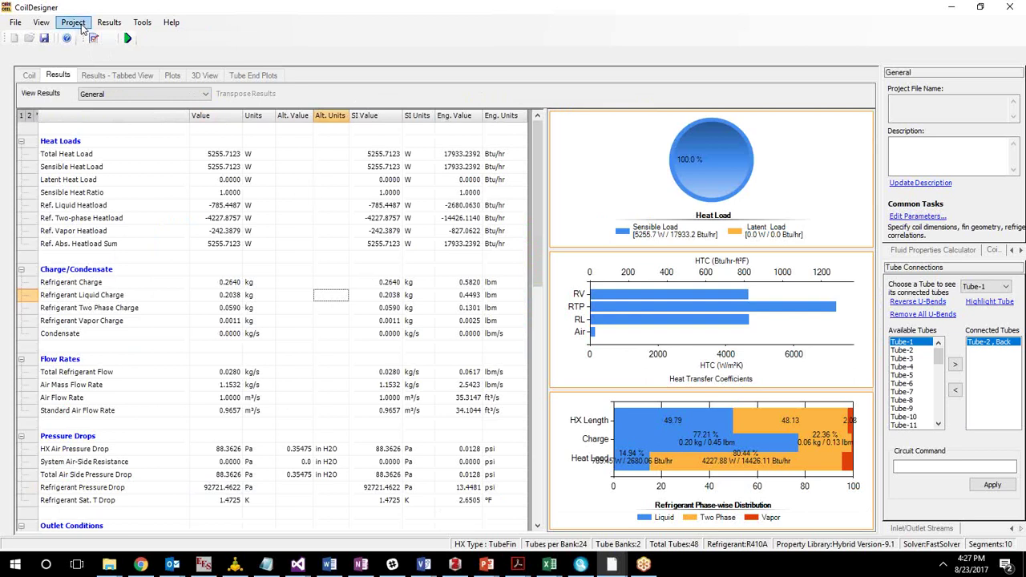
# Start a parametric analysis with parallel evaluation, accepting the Parallel Properties prompts.
pyautogui.click(77, 28)
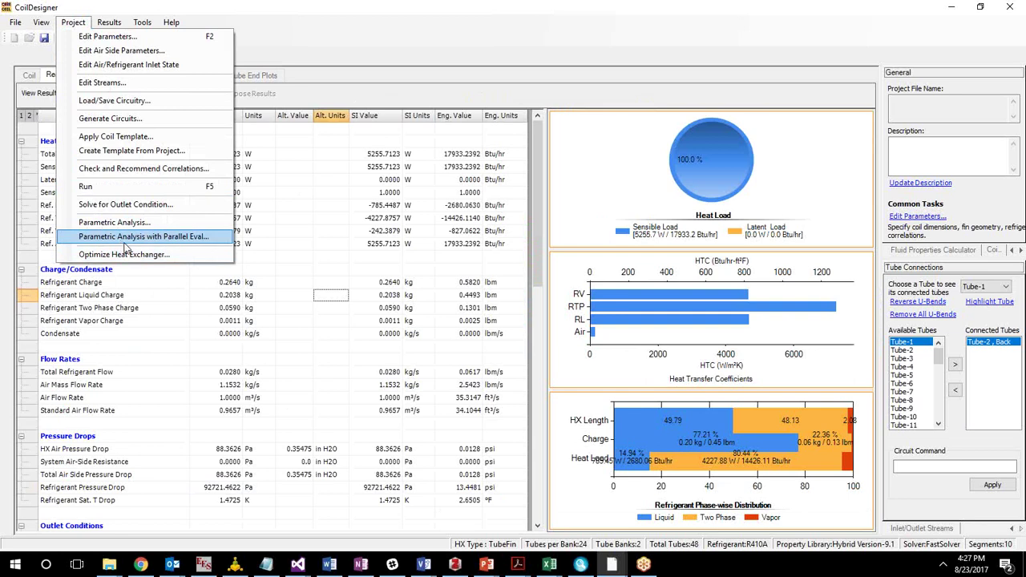
pyautogui.click(123, 237)
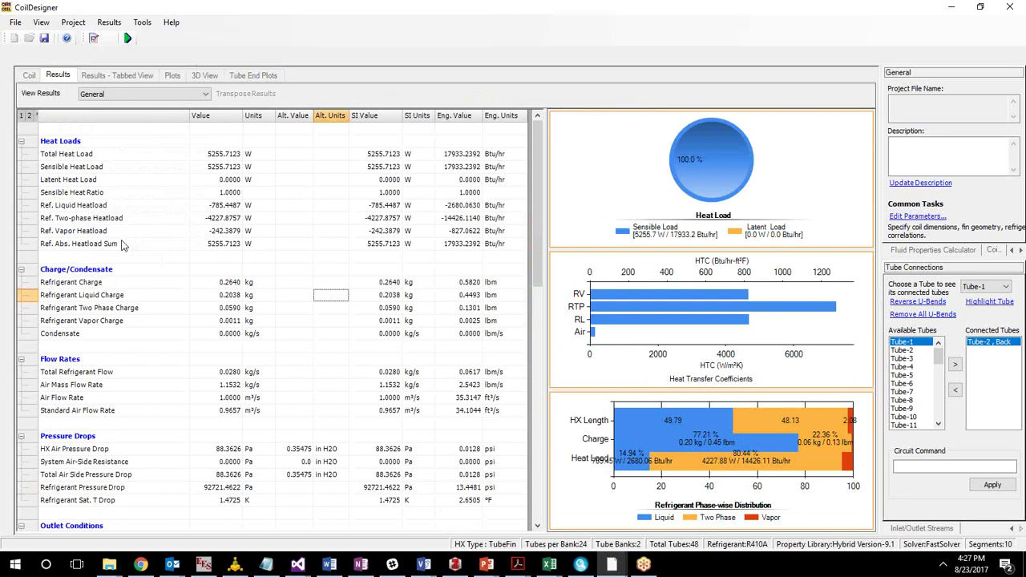
pyautogui.click(567, 327)
pyautogui.click(627, 328)
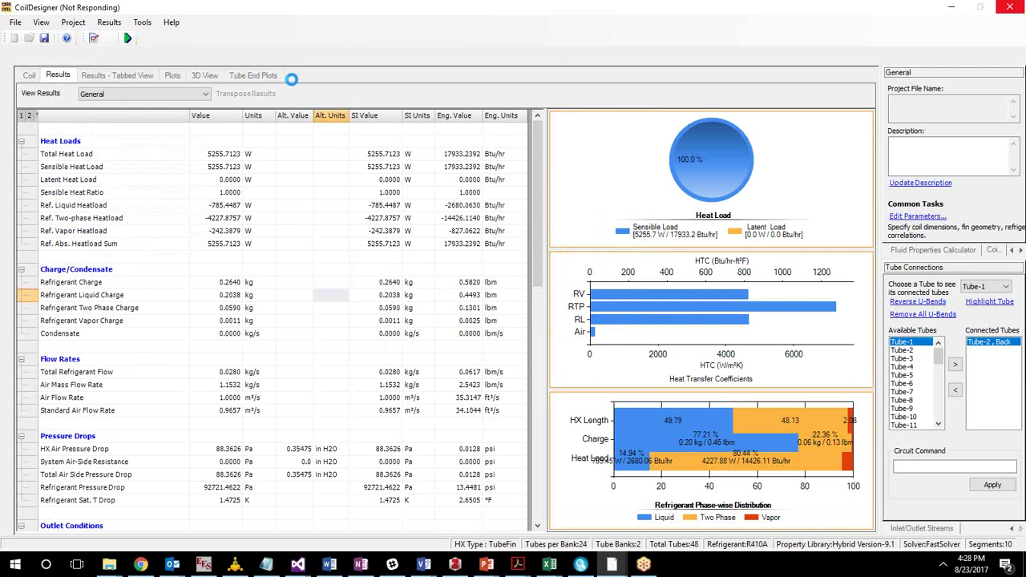
# Tick Fins Per Inch with Step Size range, then wipe the parameter settings to start over.
pyautogui.moveTo(618, 567)
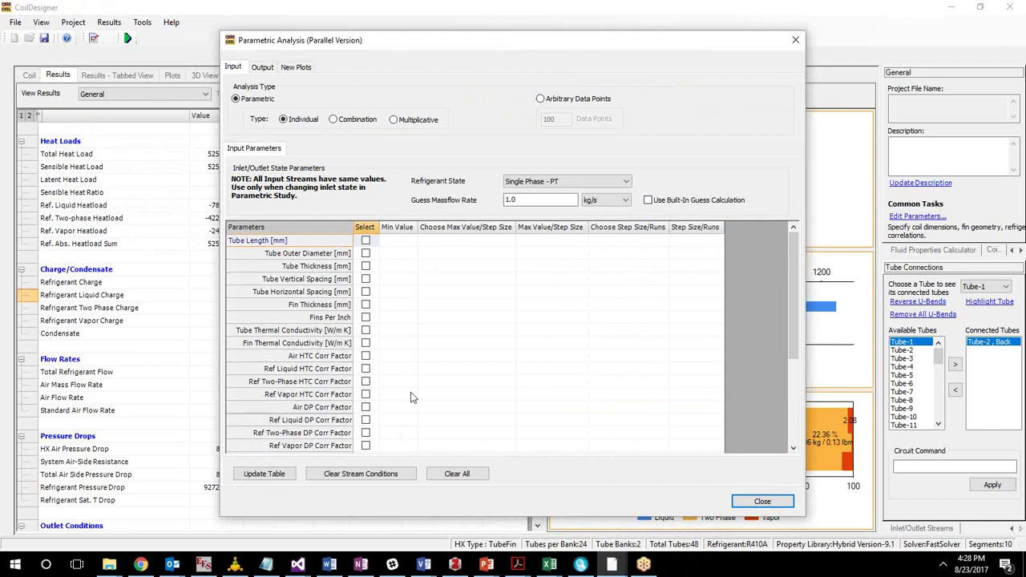
pyautogui.moveTo(790, 269); pyautogui.dragTo(405, 374)
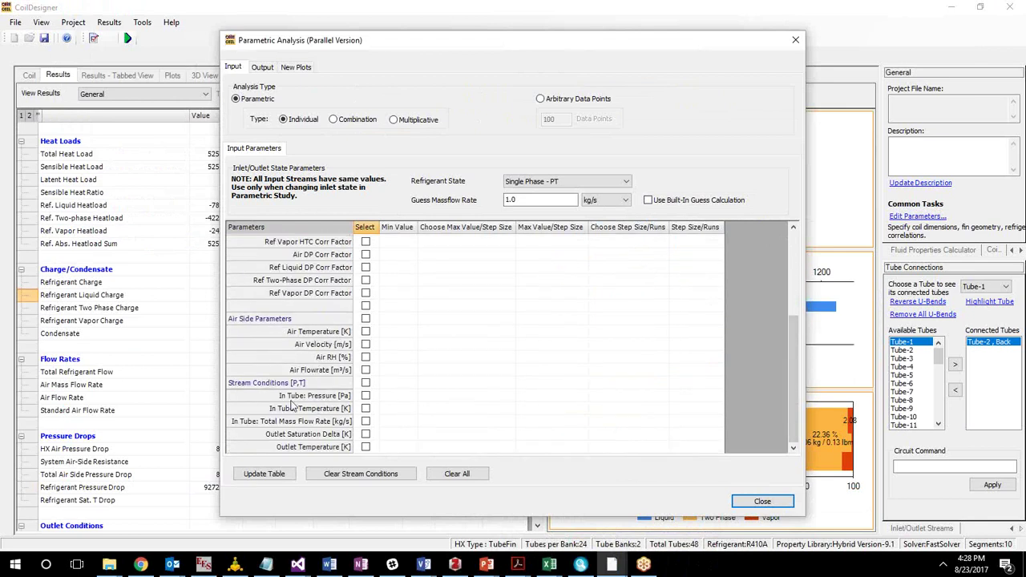
pyautogui.moveTo(793, 382); pyautogui.dragTo(793, 306)
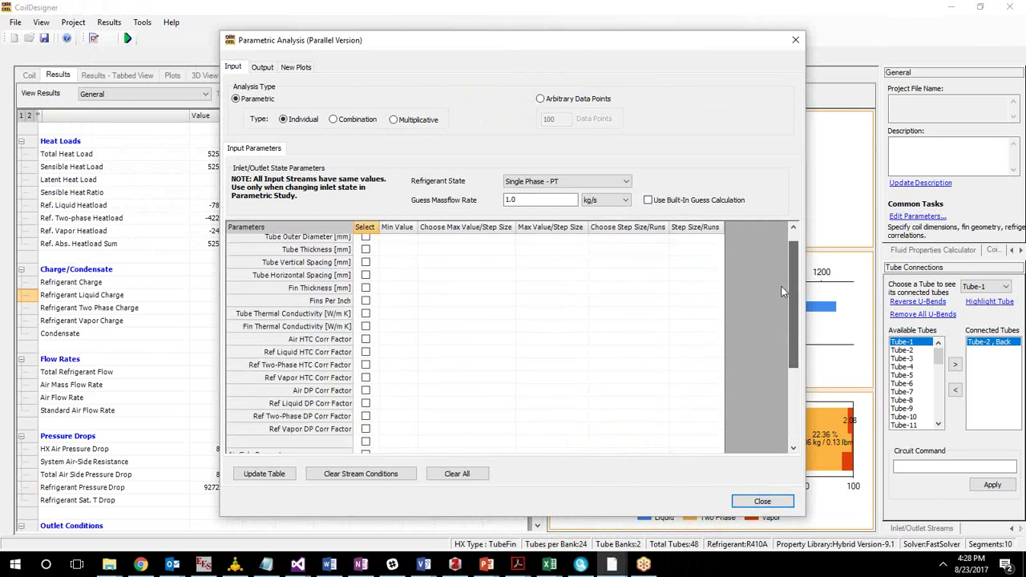
pyautogui.click(366, 301)
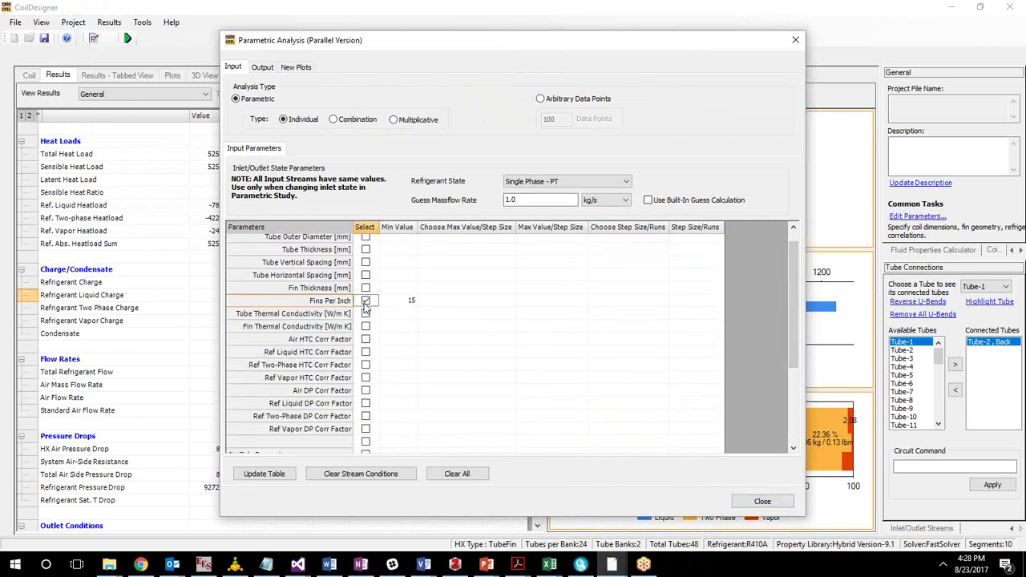
pyautogui.click(481, 301)
pyautogui.click(510, 303)
pyautogui.click(469, 330)
pyautogui.click(469, 327)
pyautogui.click(550, 301)
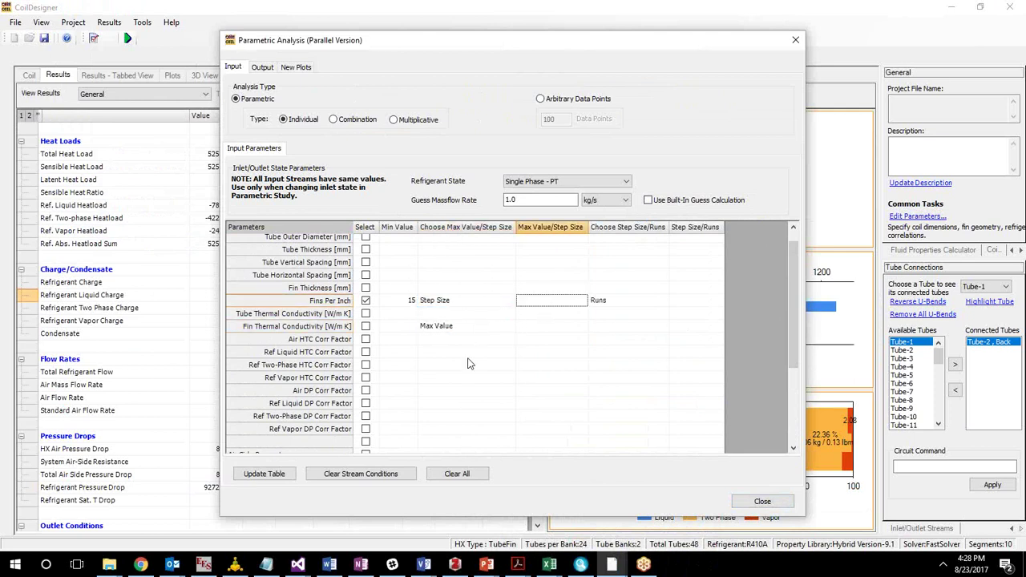
pyautogui.click(457, 474)
pyautogui.click(407, 303)
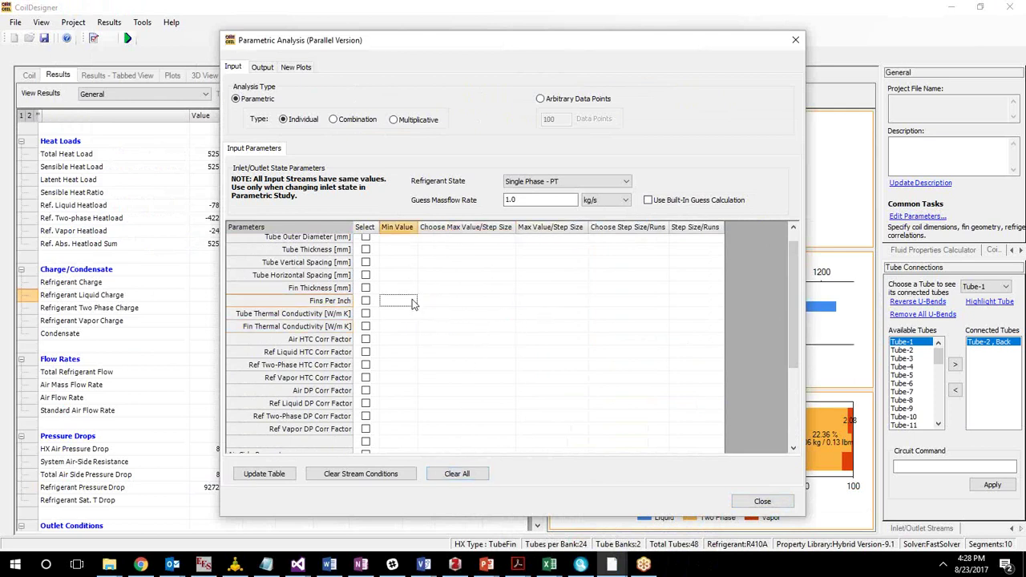
# Vary Fins Per Inch from 15 by step size 1 over 5 runs.
pyautogui.click(366, 302)
pyautogui.click(436, 303)
pyautogui.click(511, 301)
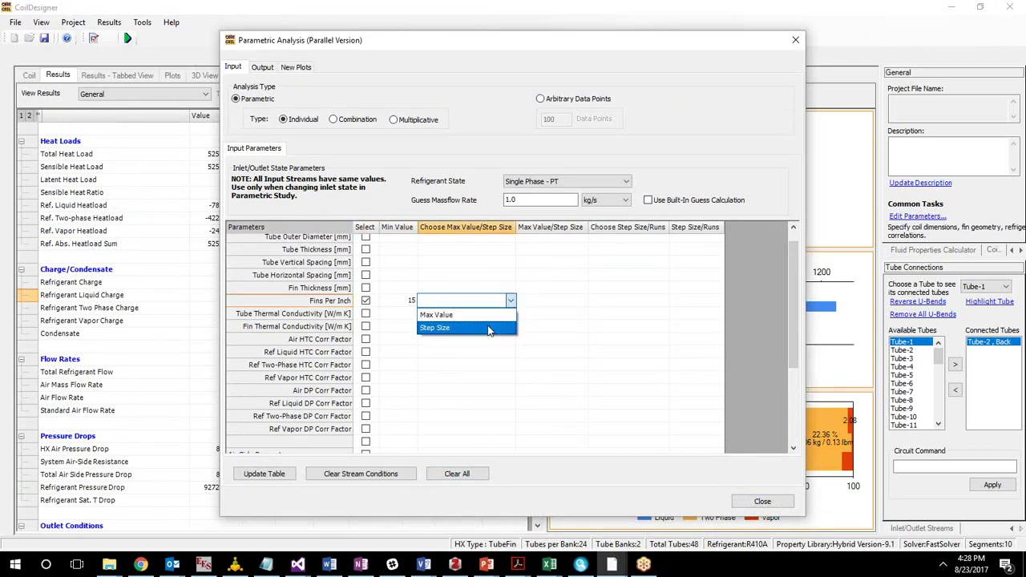
pyautogui.click(489, 327)
pyautogui.click(552, 303)
pyautogui.write('1')
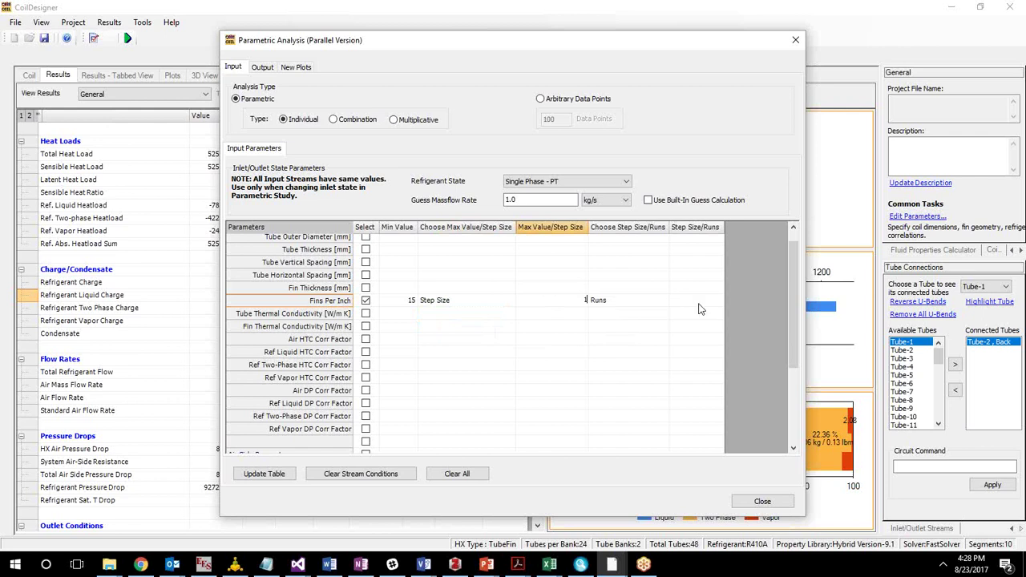
pyautogui.click(706, 303)
pyautogui.write('5')
pyautogui.click(690, 340)
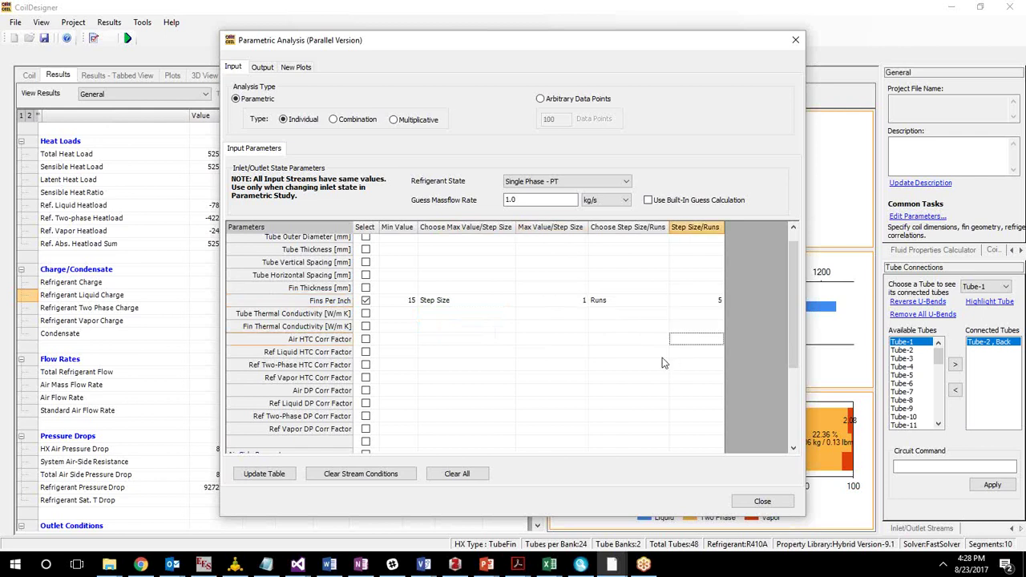
# Build the run table and run all five fins-per-inch cases (15–19).
pyautogui.click(265, 474)
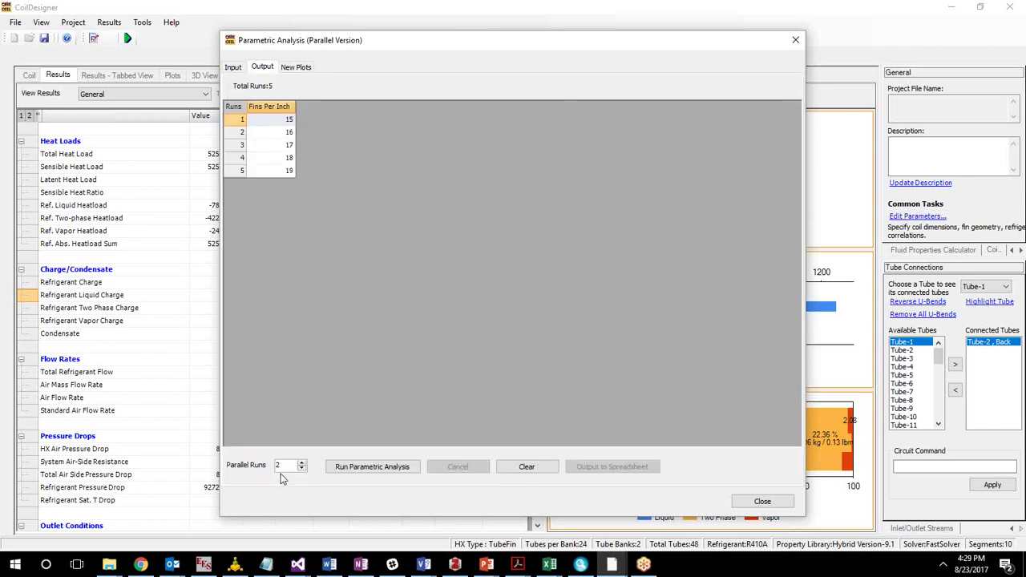
pyautogui.click(396, 469)
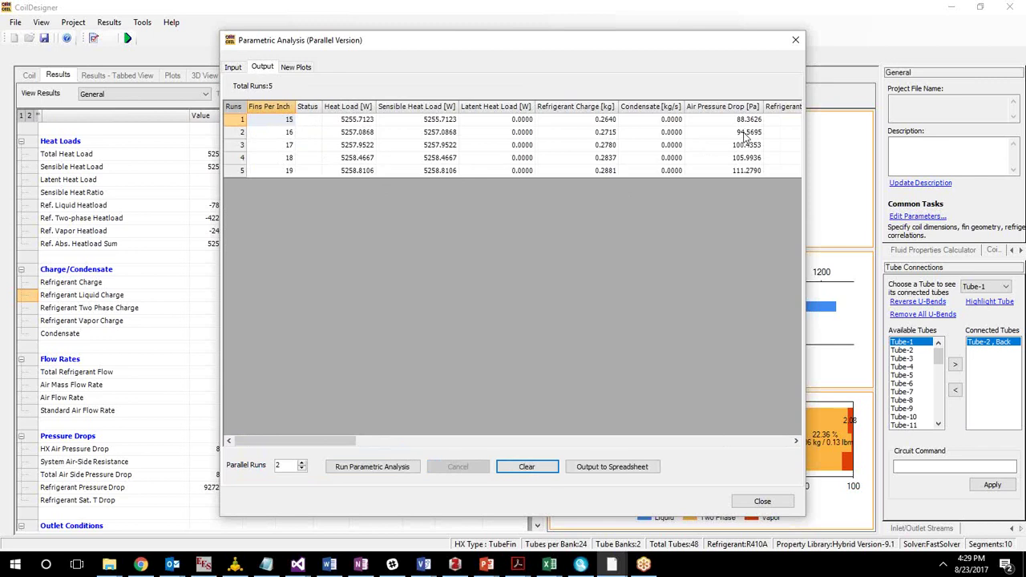
# Add Tube Length as a varied parameter from 500 mm, step size 10, over 5 runs.
pyautogui.click(239, 71)
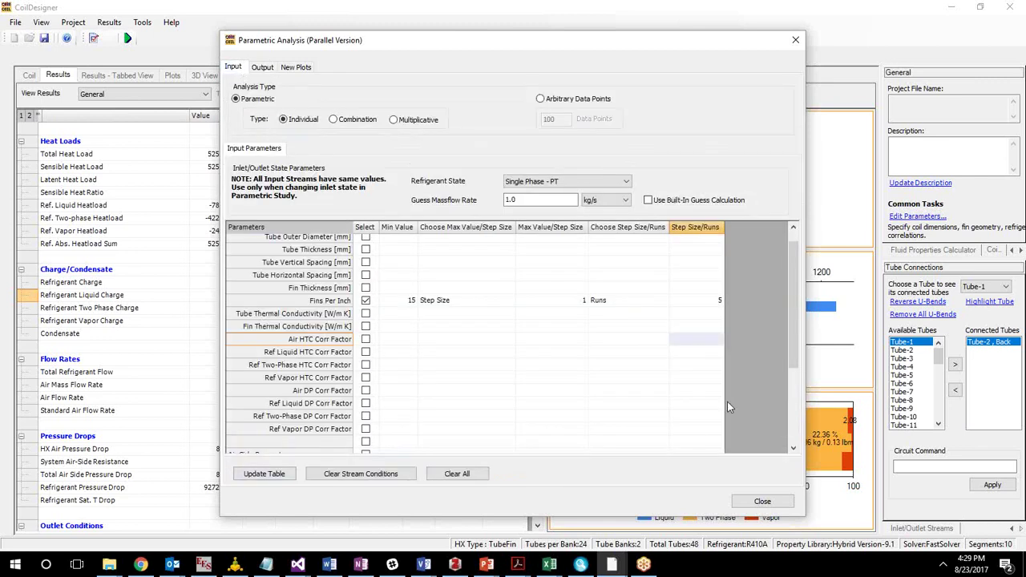
pyautogui.scroll(1, 794, 327)
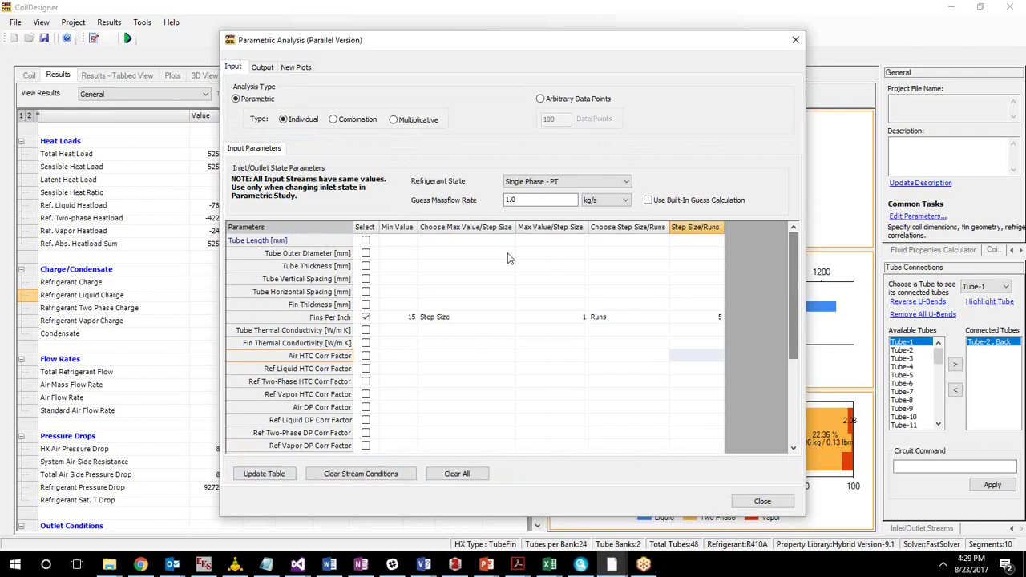
pyautogui.click(366, 242)
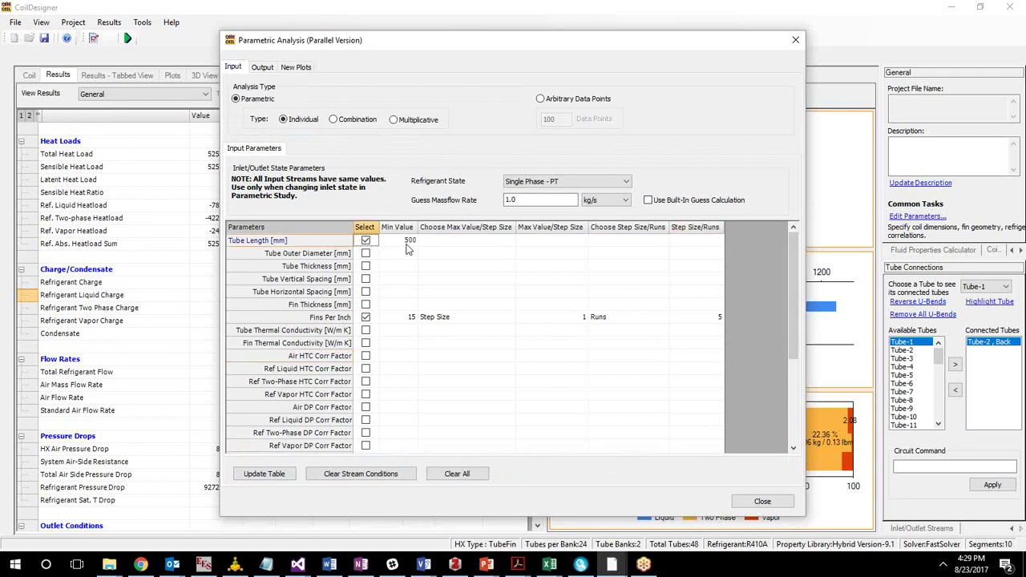
pyautogui.click(423, 242)
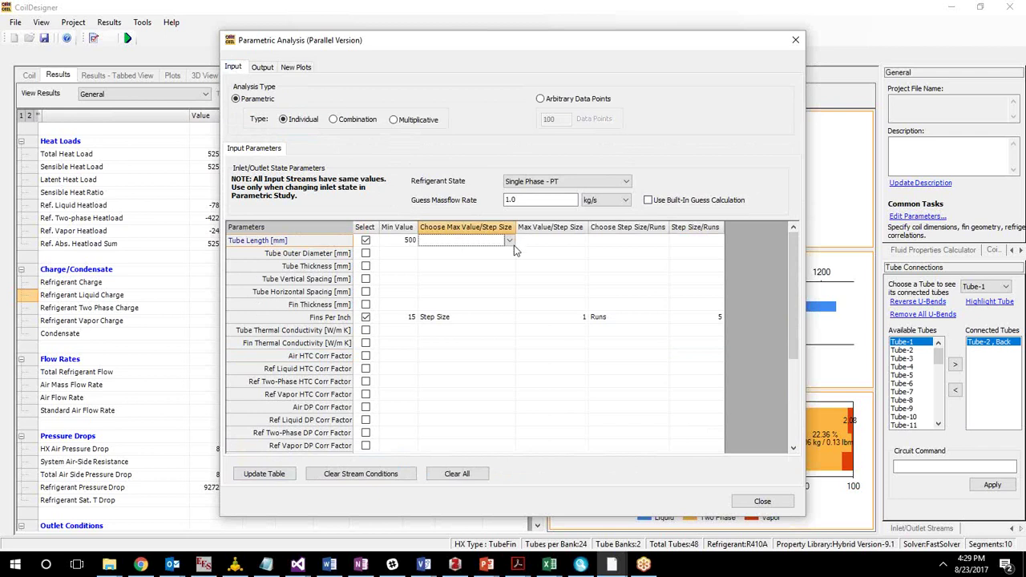
pyautogui.click(510, 240)
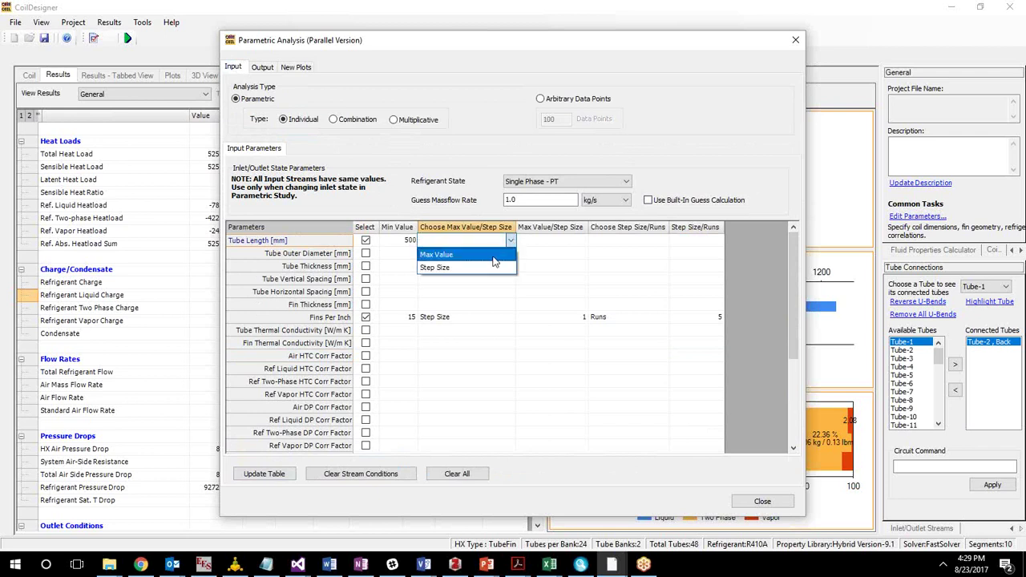
pyautogui.click(493, 268)
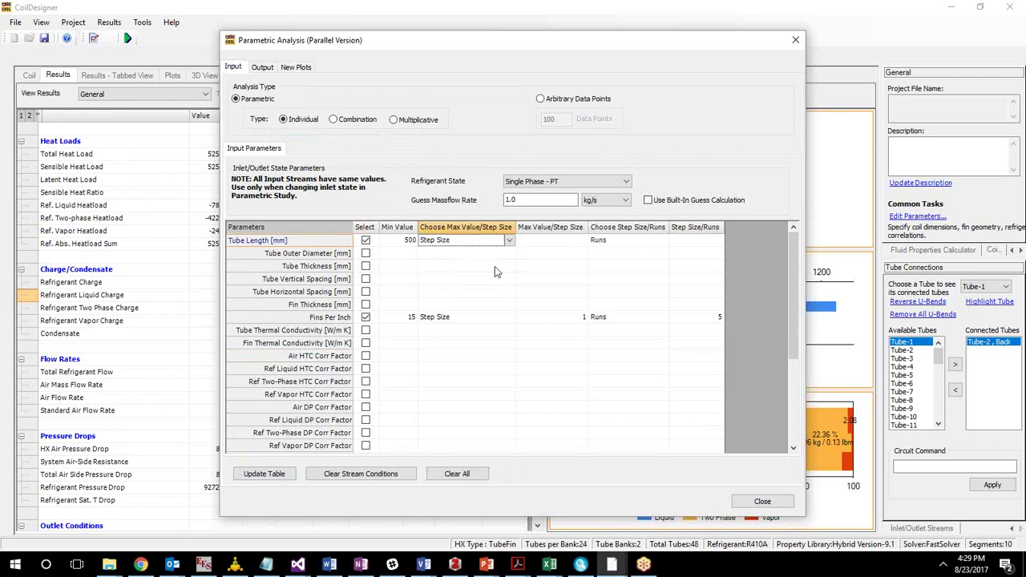
pyautogui.click(544, 243)
pyautogui.write('10')
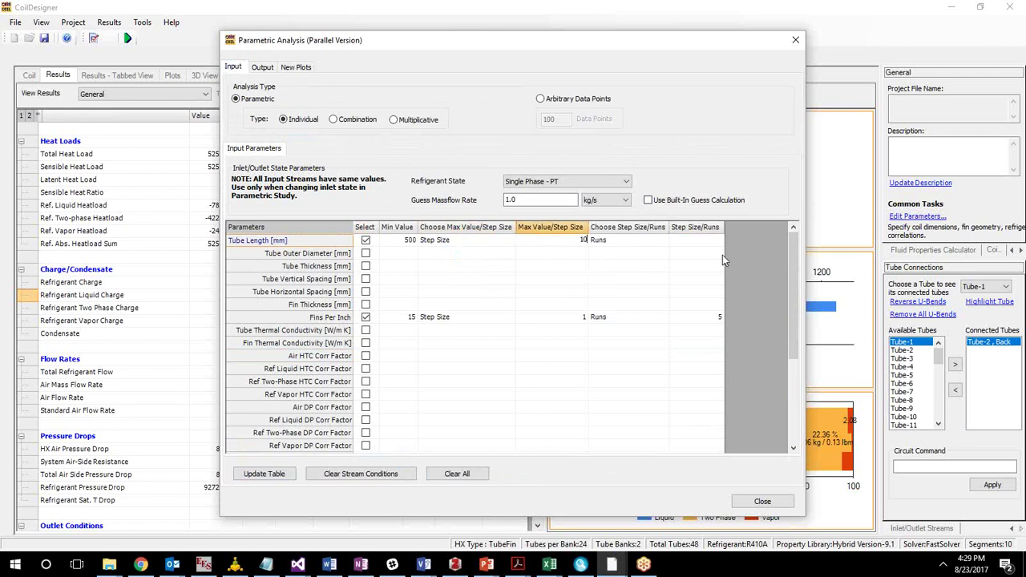
pyautogui.click(691, 242)
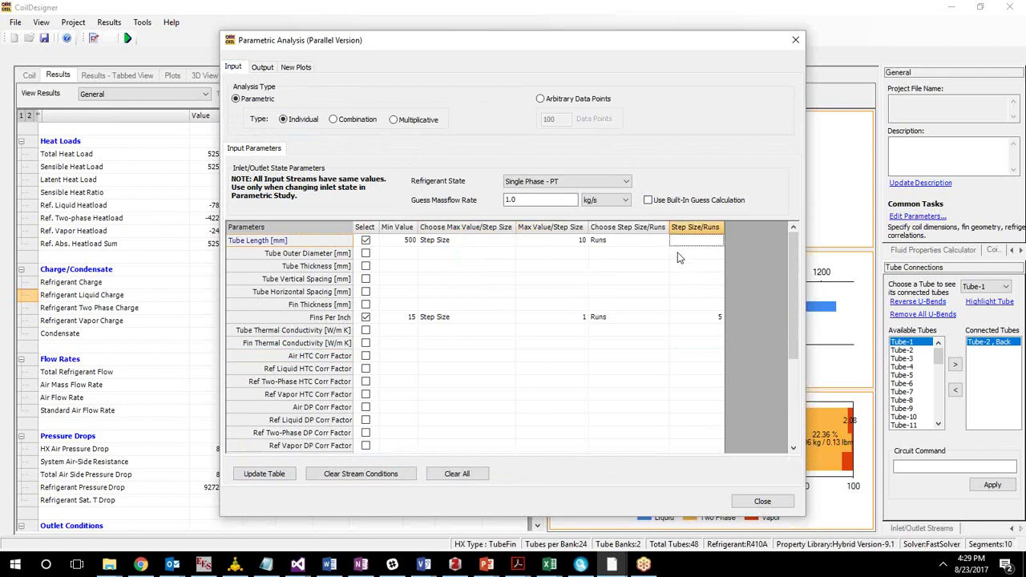
pyautogui.write('5')
pyautogui.click(700, 270)
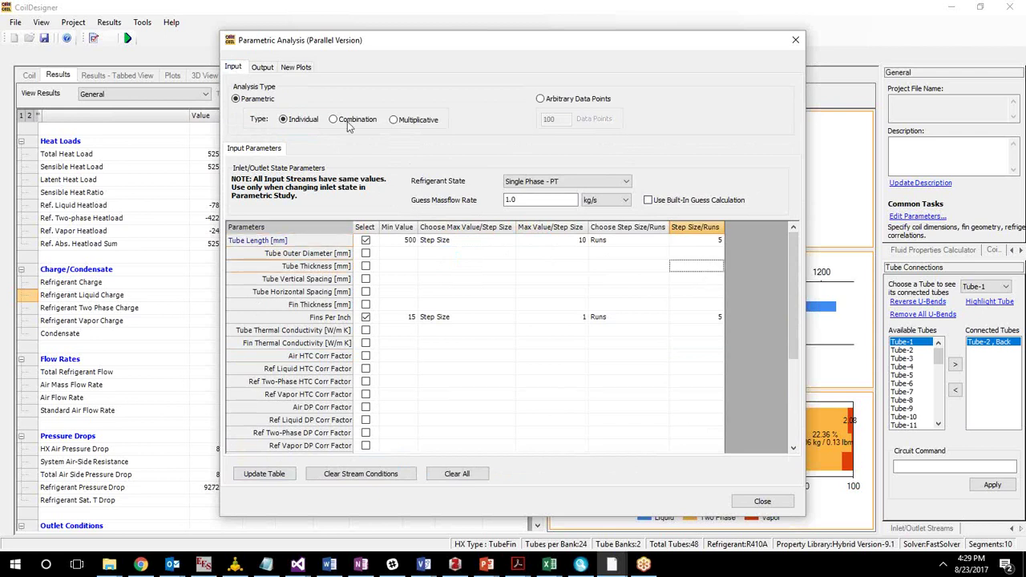
# Generate the run table and inspect tube length and fins per inch values for runs 1–10.
pyautogui.click(264, 474)
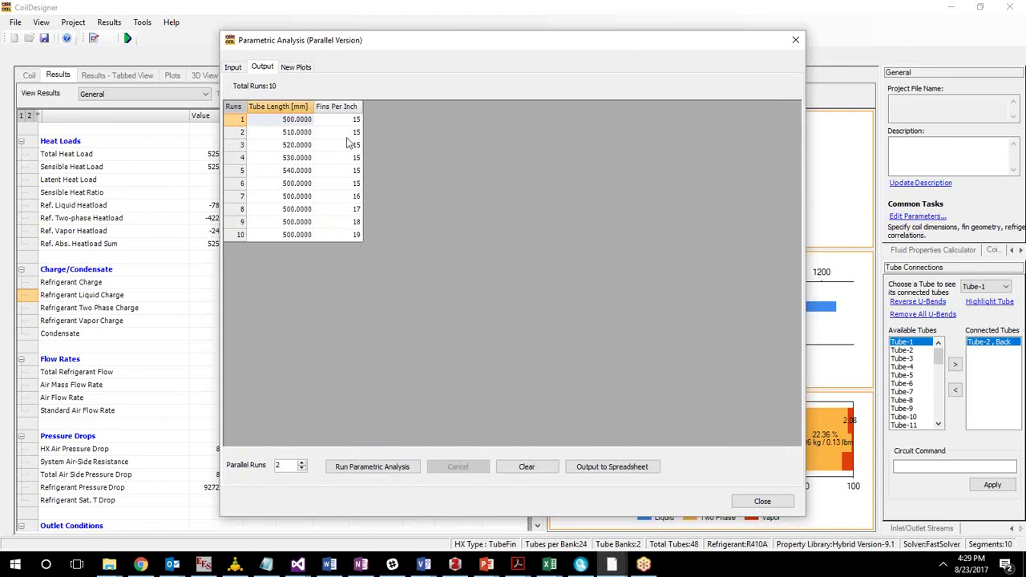
pyautogui.moveTo(299, 120); pyautogui.dragTo(346, 174)
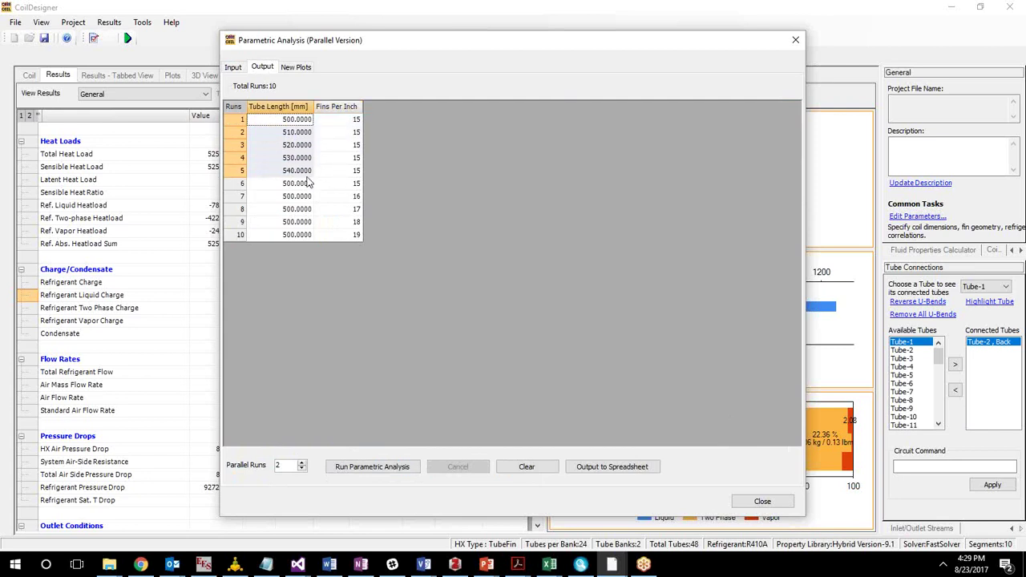
pyautogui.click(348, 186)
pyautogui.moveTo(350, 195); pyautogui.dragTo(355, 236)
pyautogui.moveTo(296, 189); pyautogui.dragTo(323, 241)
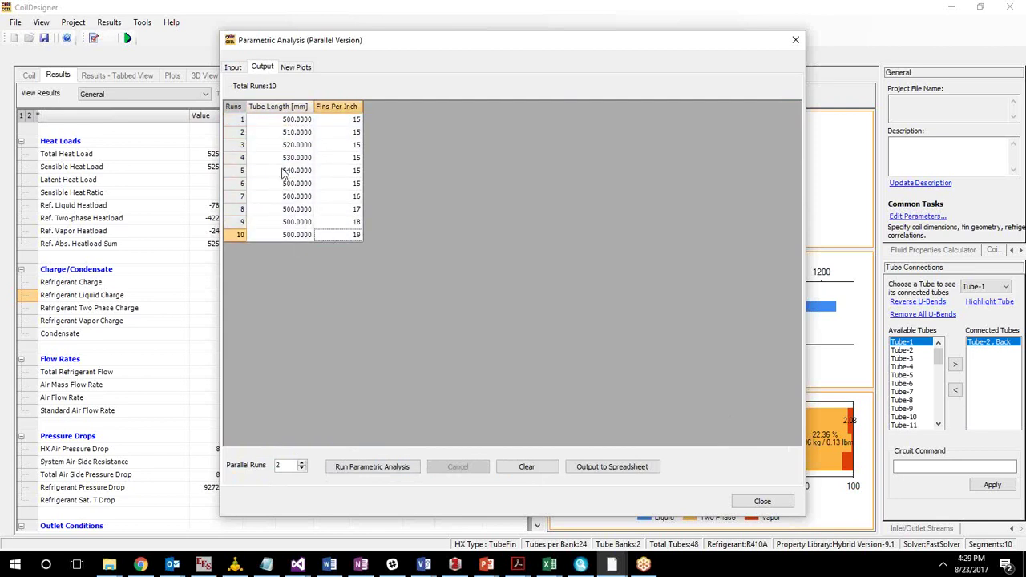
# Try Combination variation (5 paired runs), then regenerate with Multiplicative type for 25 runs.
pyautogui.click(233, 68)
pyautogui.click(358, 120)
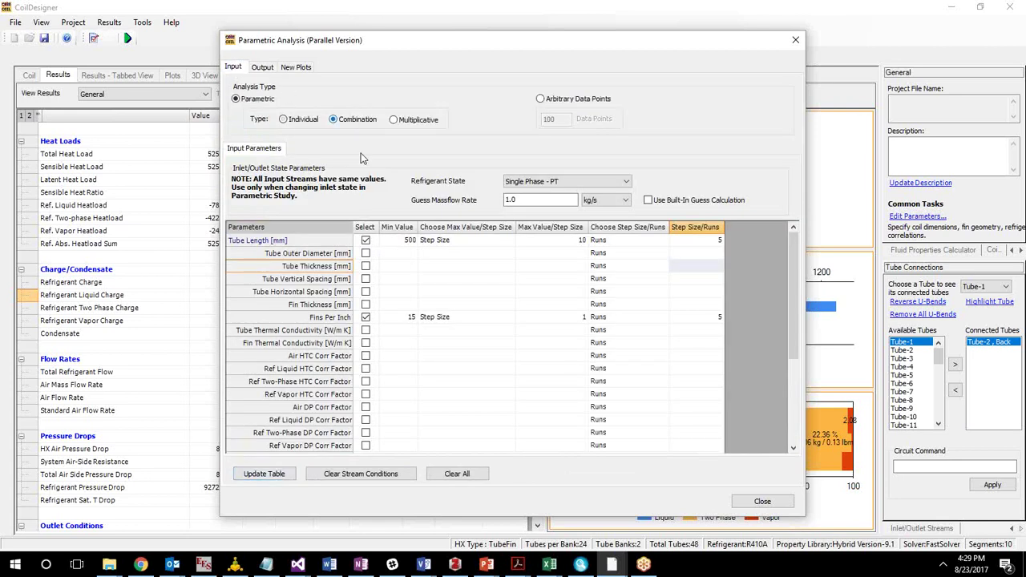
pyautogui.click(265, 474)
pyautogui.moveTo(293, 131); pyautogui.dragTo(347, 172)
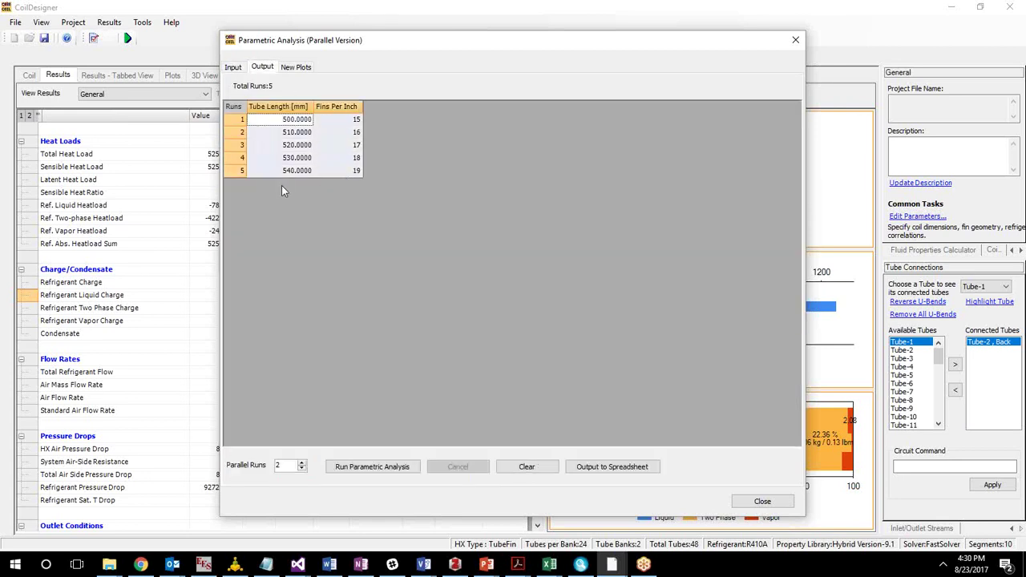
pyautogui.click(235, 69)
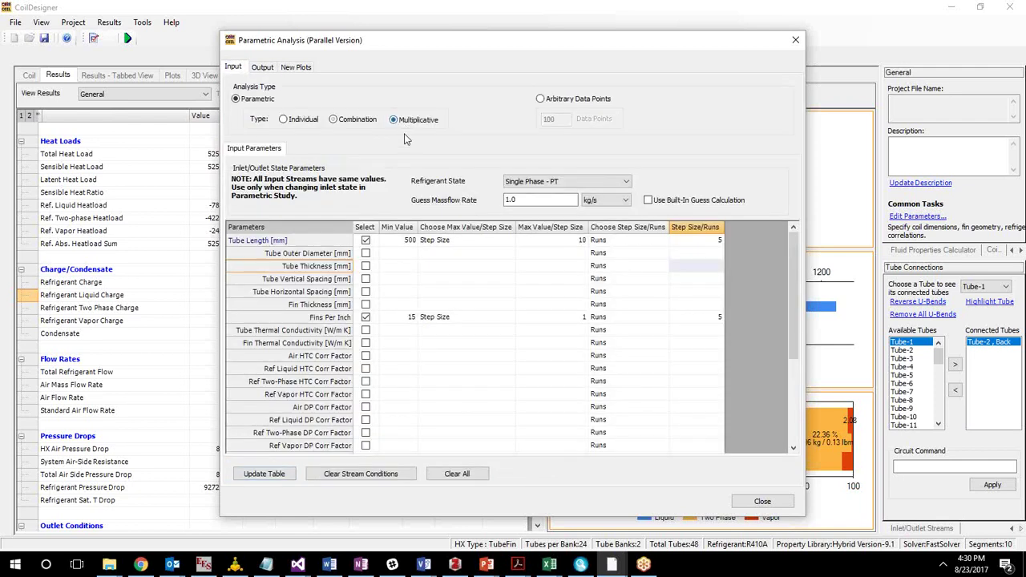
pyautogui.click(292, 481)
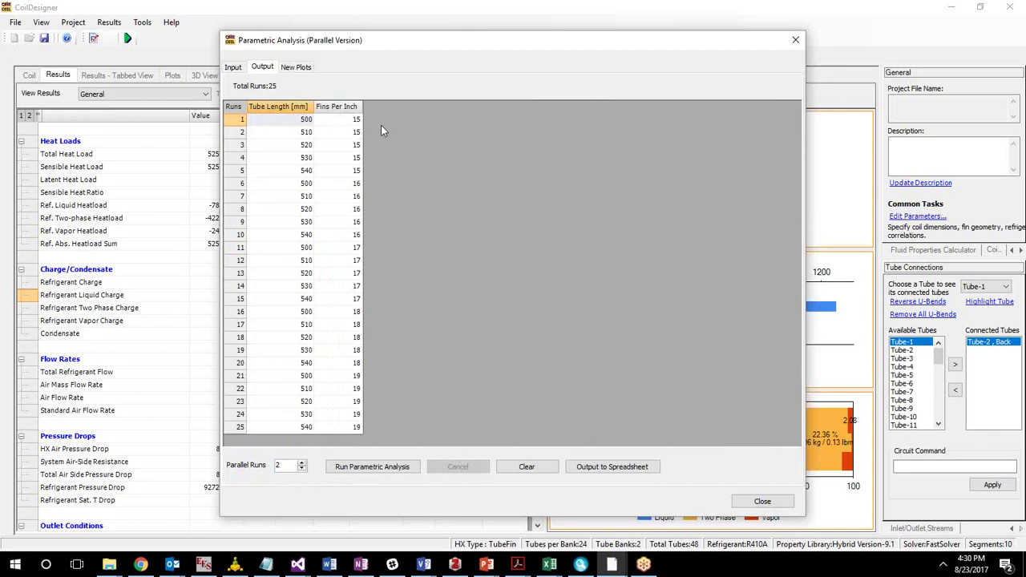
# Run all 25 tube length and fins-per-inch combinations to completion.
pyautogui.click(369, 467)
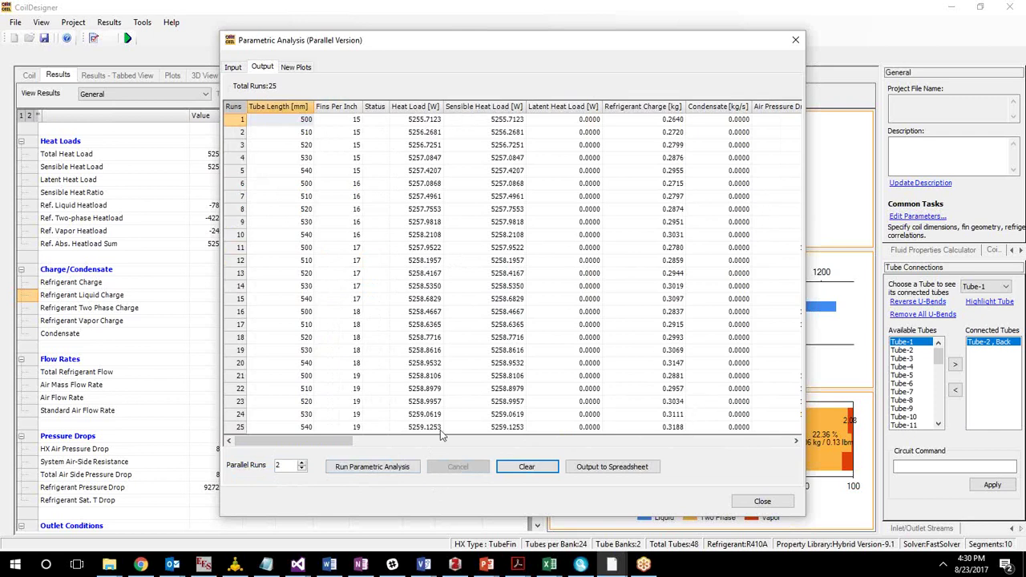
pyautogui.doubleClick(278, 468)
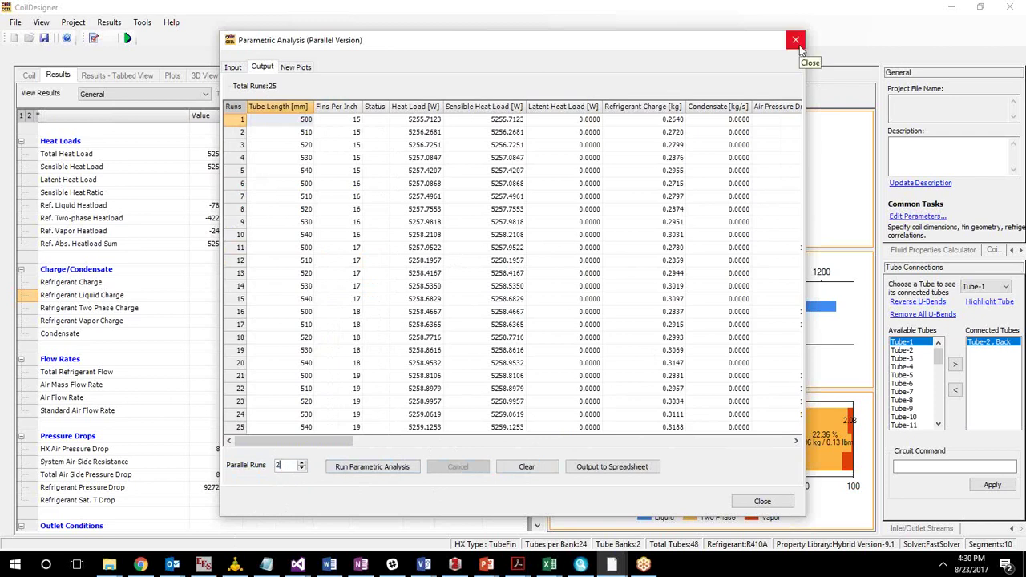
# Close the parametric analysis window and glance at the File menu without choosing anything.
pyautogui.click(795, 40)
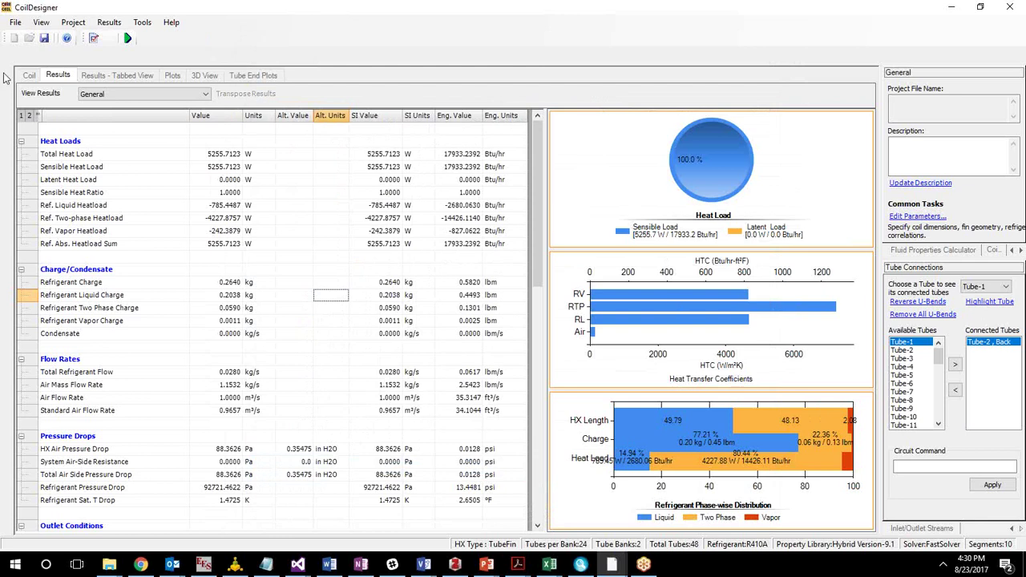
pyautogui.click(97, 133)
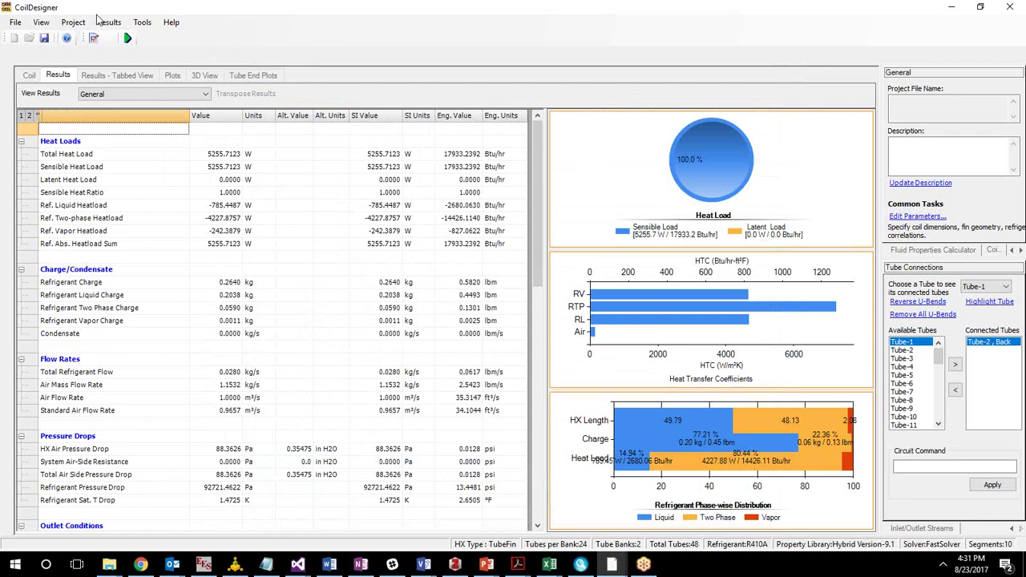
pyautogui.click(15, 23)
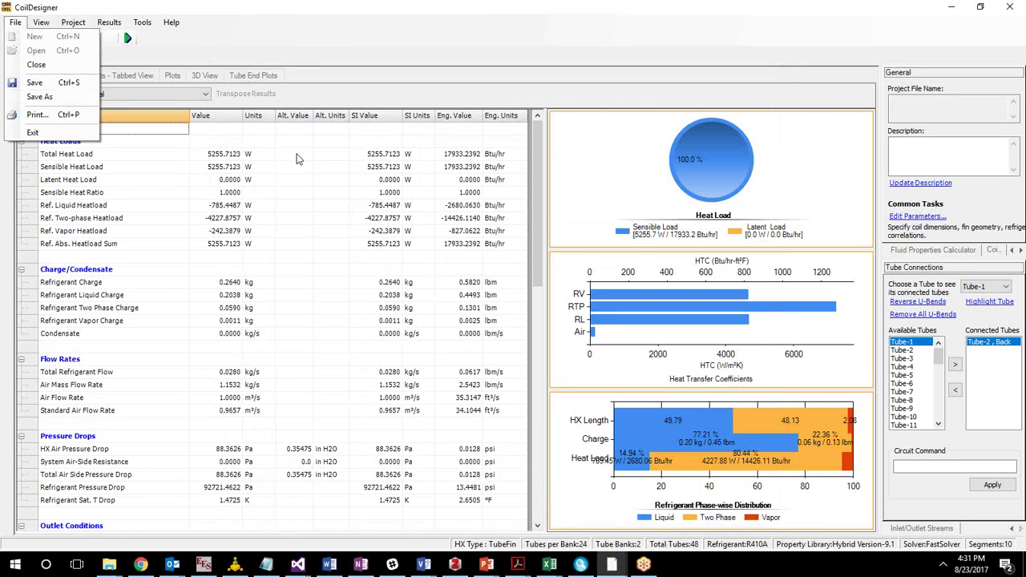
pyautogui.click(301, 159)
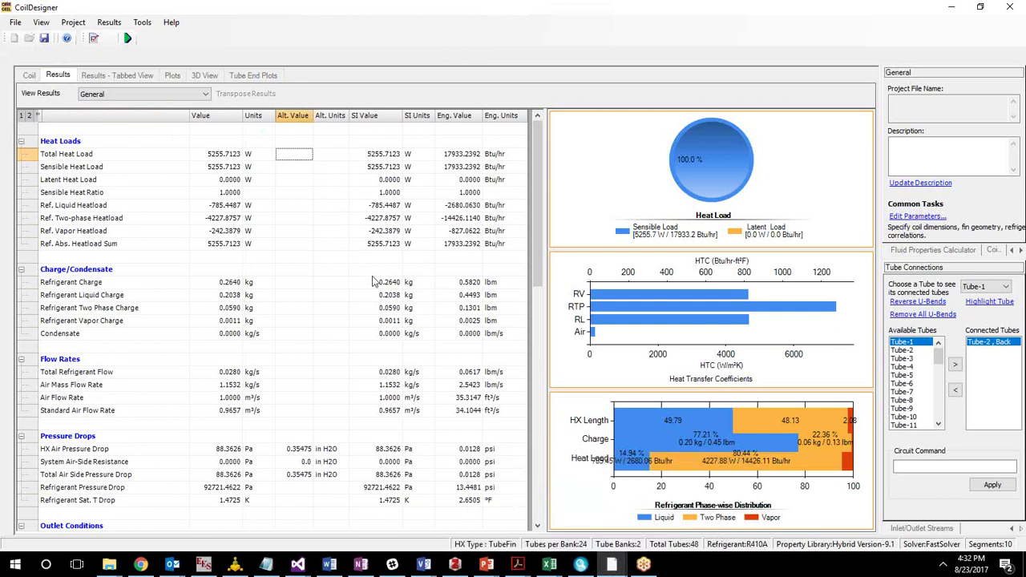
# Launch another CoilDesigner 4.0 instance by searching 'coild' from the Start menu.
pyautogui.click(14, 564)
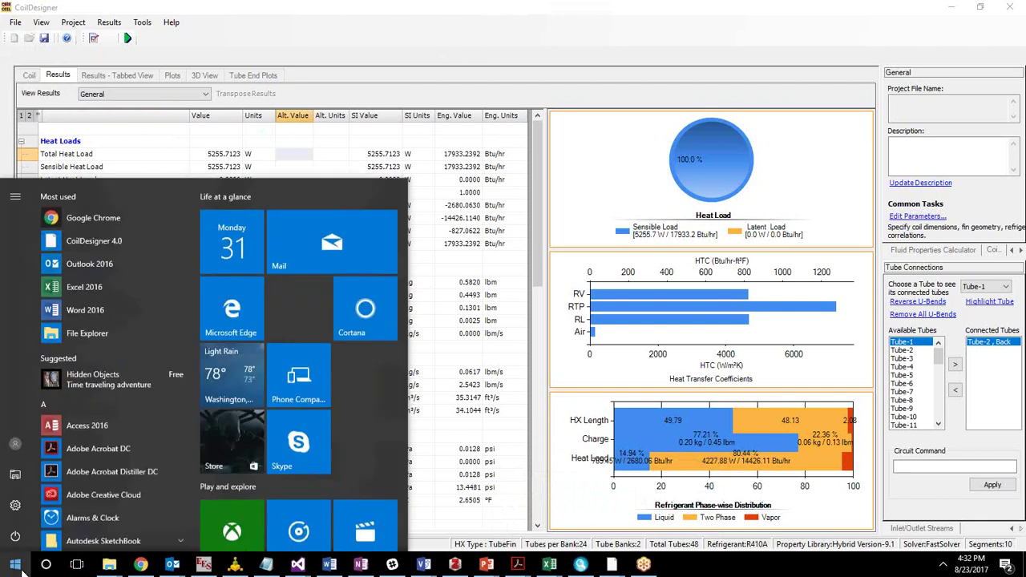
pyautogui.write('coild')
pyautogui.press('Return')
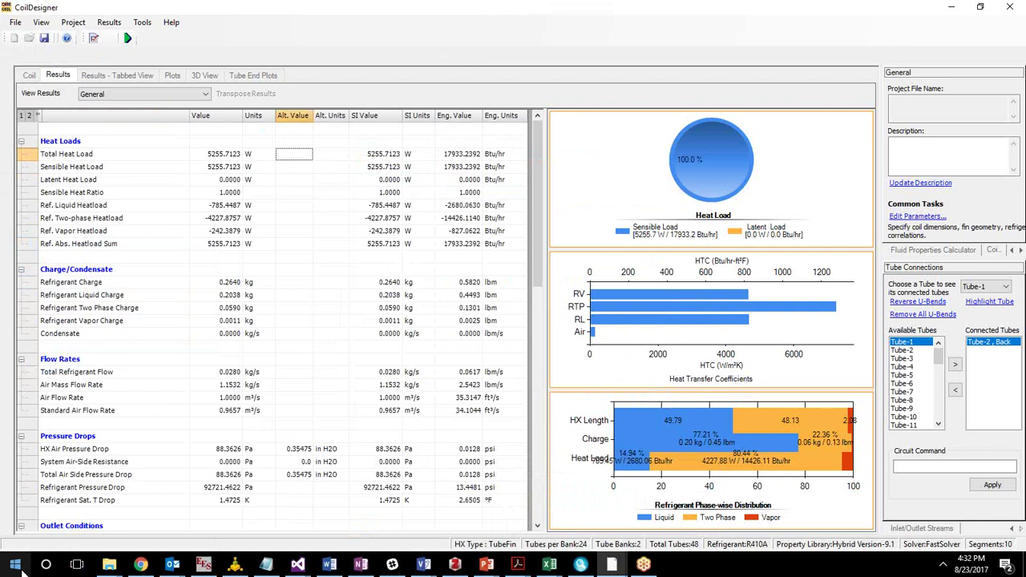
pyautogui.moveTo(611, 564)
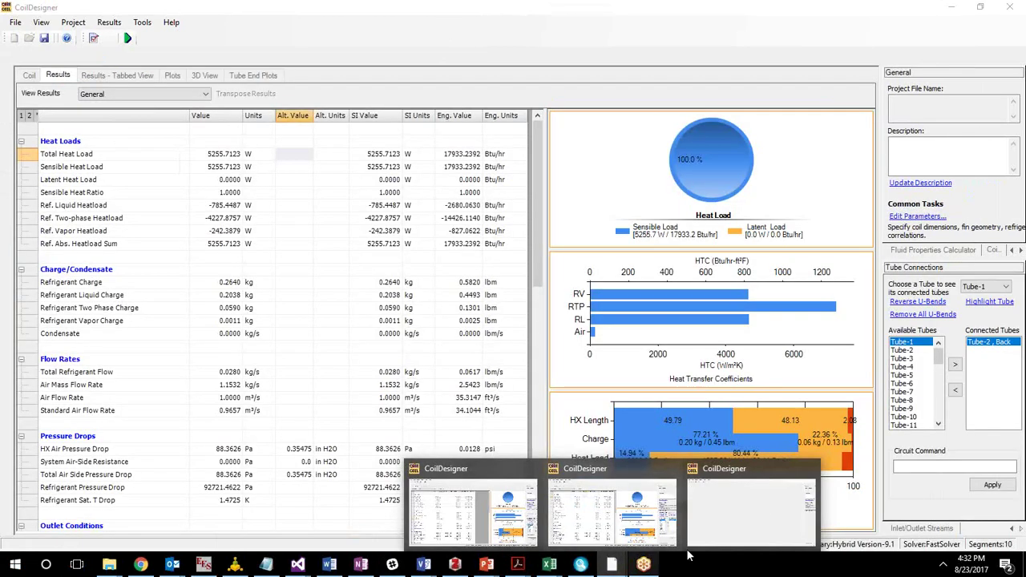
# In the blank window, start a new coil as a Micro-channel Heat Exchanger, Using Headers.
pyautogui.click(724, 539)
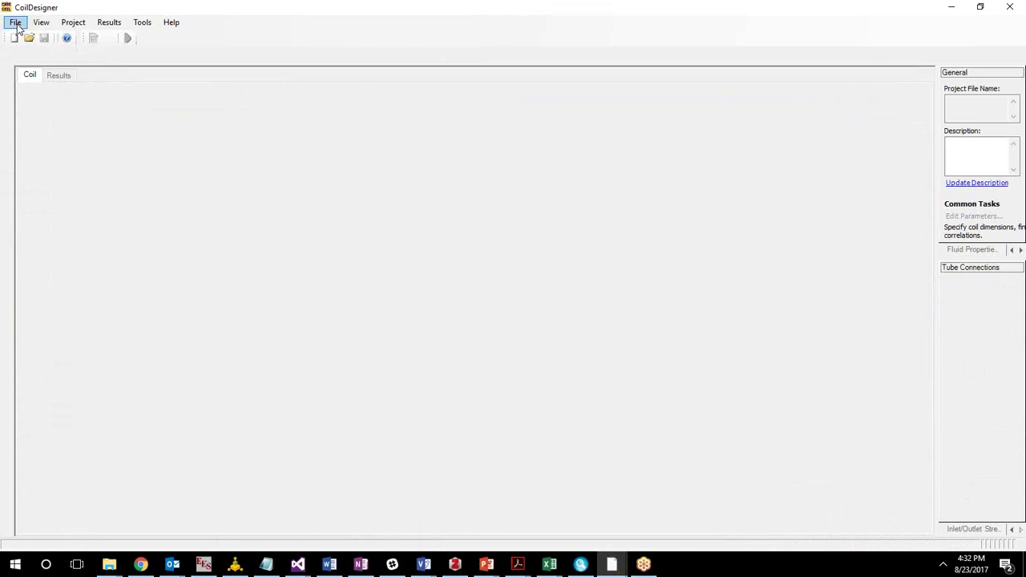
pyautogui.click(16, 24)
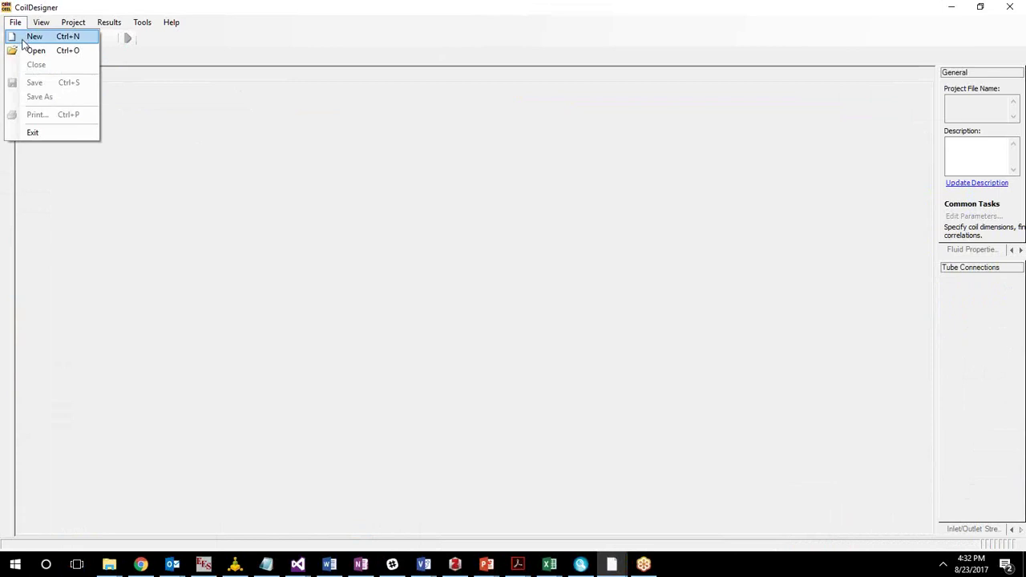
pyautogui.click(24, 39)
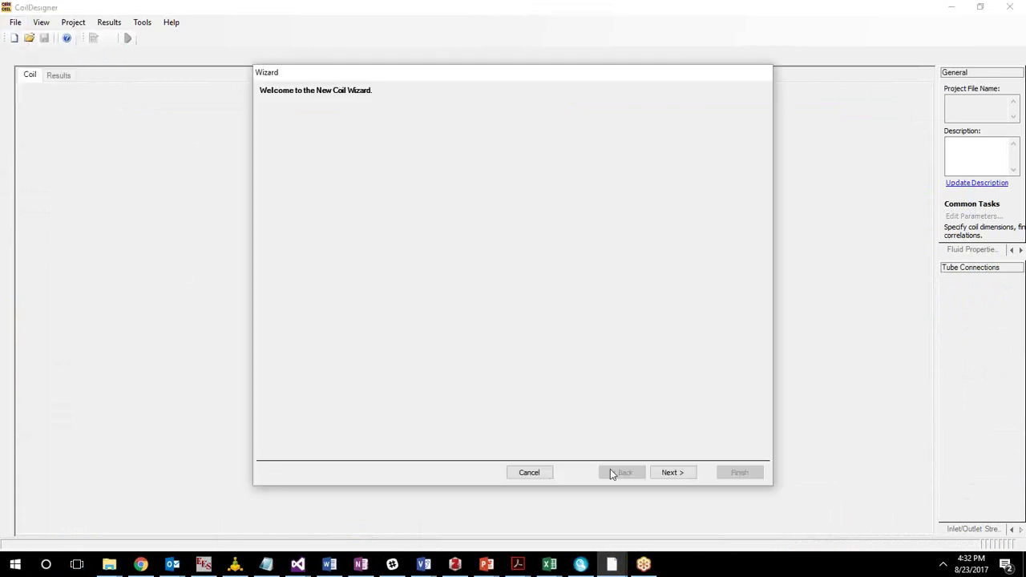
pyautogui.click(694, 471)
pyautogui.click(363, 160)
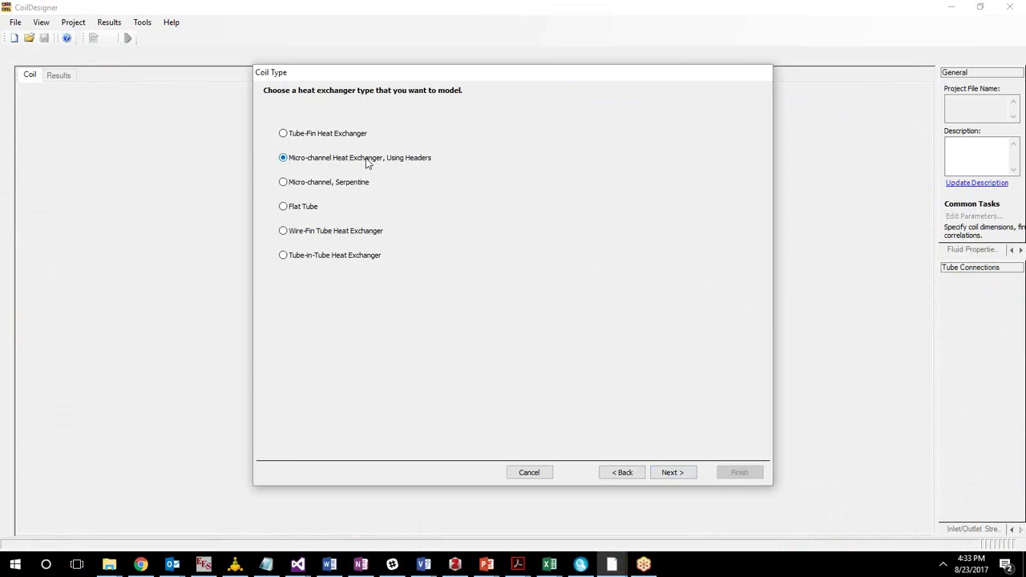
pyautogui.click(680, 474)
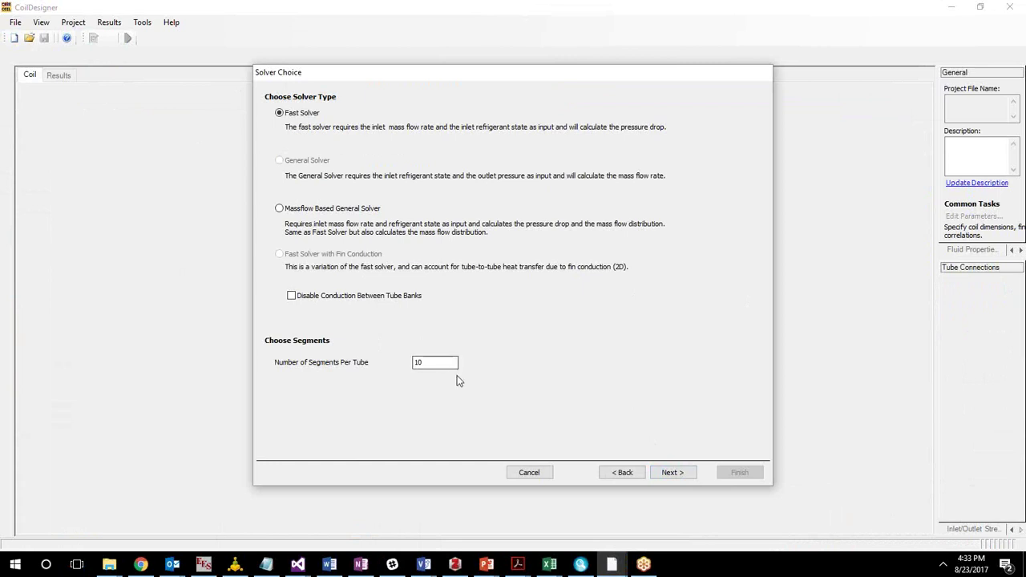
# Keep the fast solver and set tube vertical spacing 12 mm and bank horizontal spacing 20 mm.
pyautogui.click(673, 474)
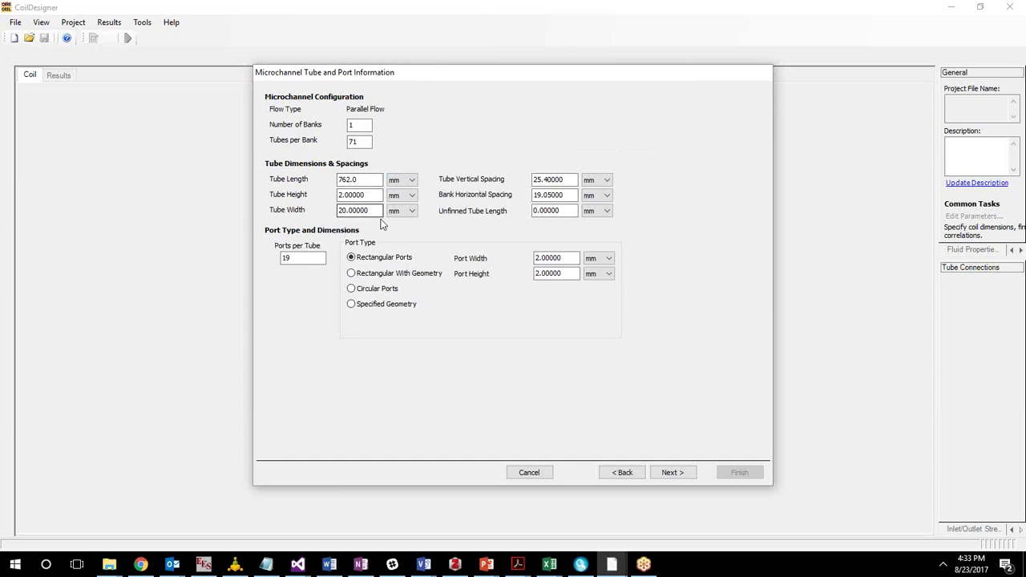
pyautogui.doubleClick(554, 180)
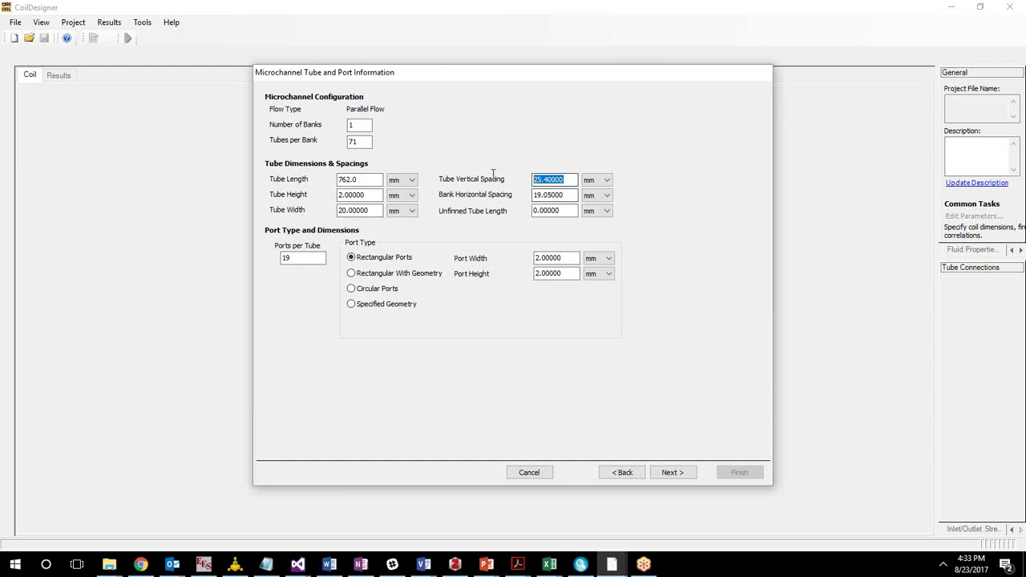
pyautogui.write('12')
pyautogui.doubleClick(569, 195)
pyautogui.write('2')
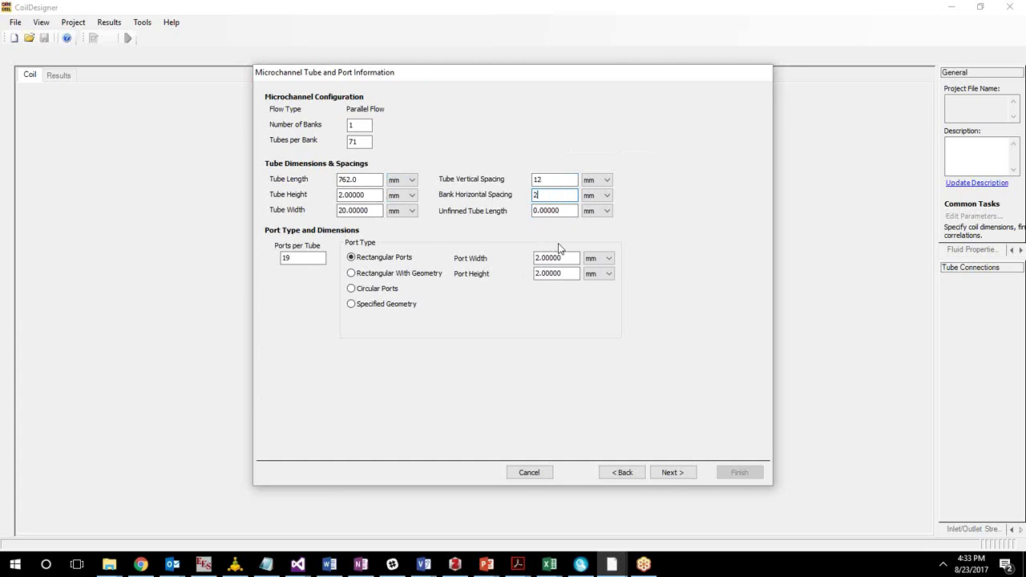
pyautogui.write('0')
pyautogui.click(377, 211)
# Make the ports 1 × 1 mm with 15 ports per tube.
pyautogui.moveTo(368, 195); pyautogui.dragTo(338, 197)
pyautogui.click(366, 211)
pyautogui.moveTo(537, 258); pyautogui.dragTo(491, 277)
pyautogui.write('1')
pyautogui.write('1')
pyautogui.moveTo(324, 255); pyautogui.dragTo(261, 246)
pyautogui.write('15')
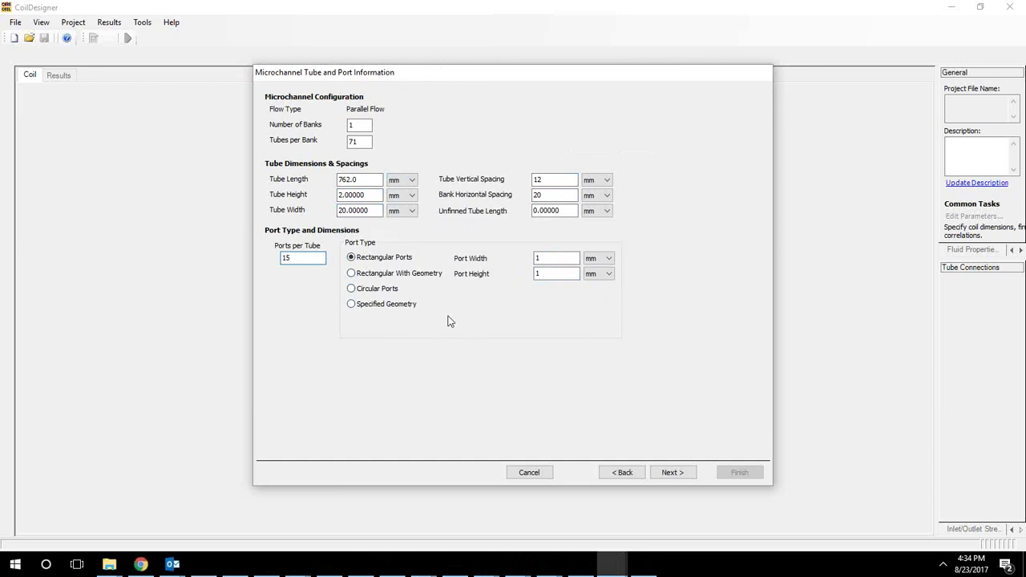
pyautogui.moveTo(524, 80); pyautogui.dragTo(505, 82)
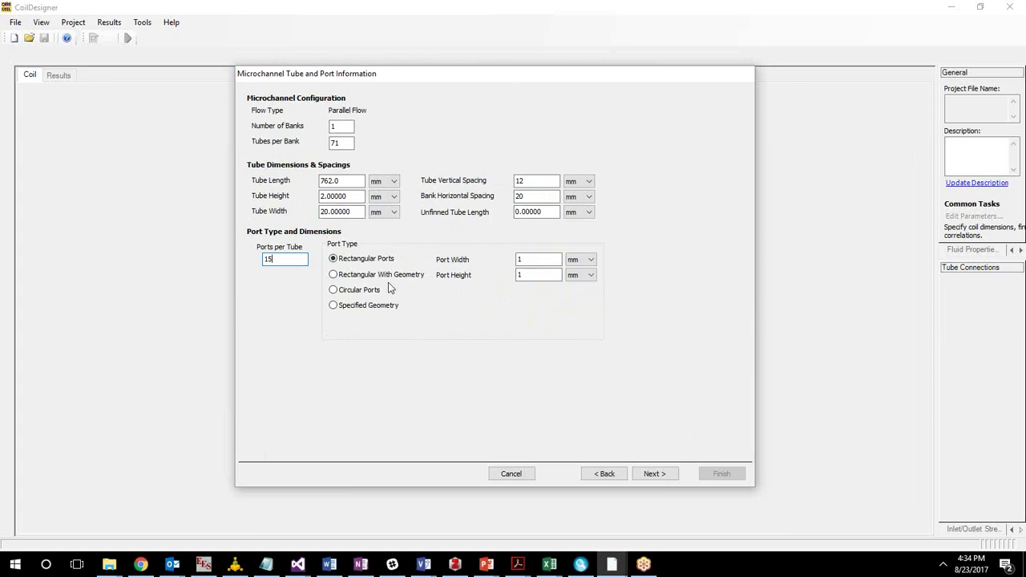
# Use louver fins 0.1 mm thick, keeping 16.494 FPI and 20 mm depth.
pyautogui.click(655, 474)
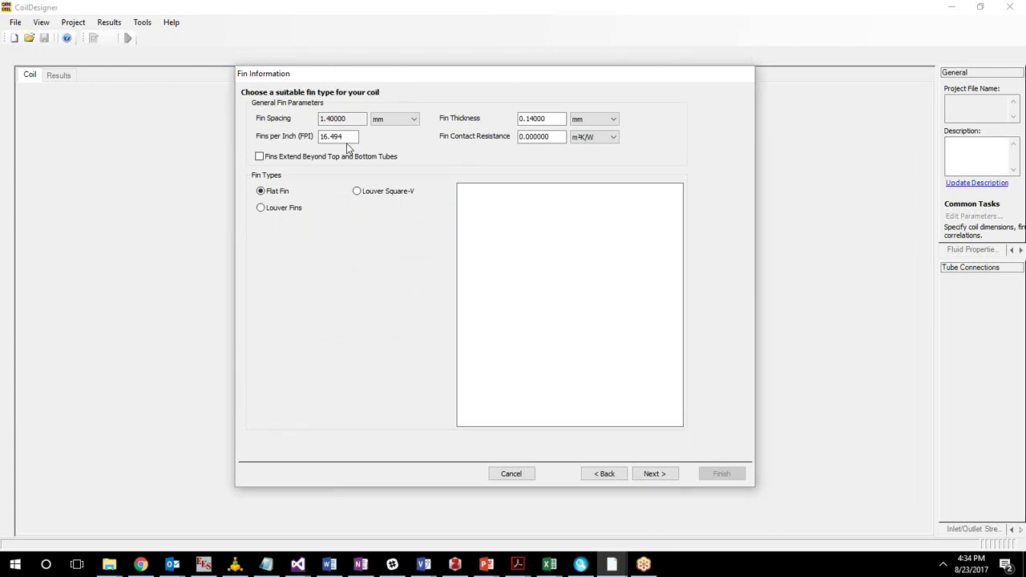
pyautogui.moveTo(530, 119); pyautogui.dragTo(553, 122)
pyautogui.press('BackSpace')
pyautogui.click(297, 210)
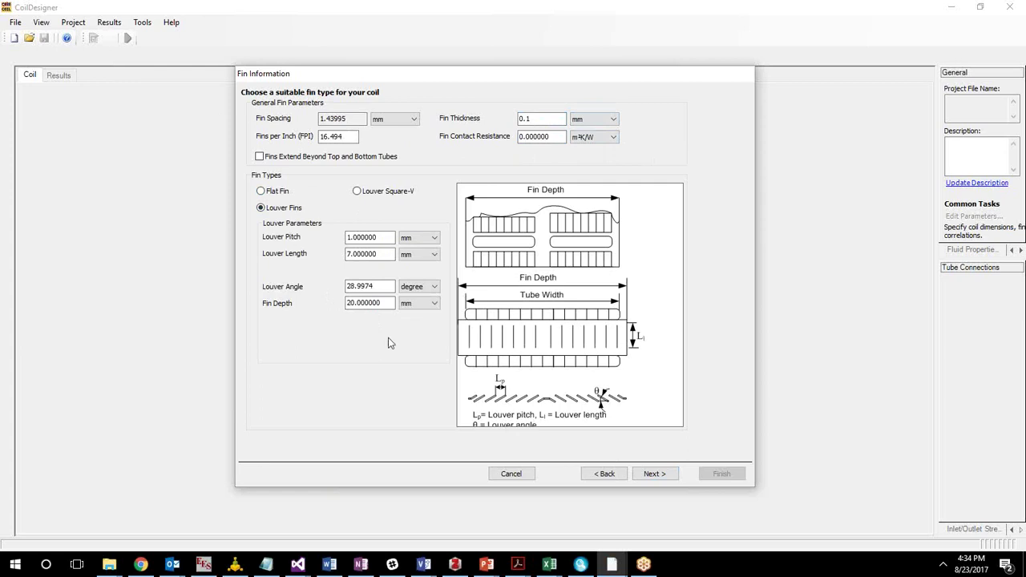
pyautogui.click(653, 475)
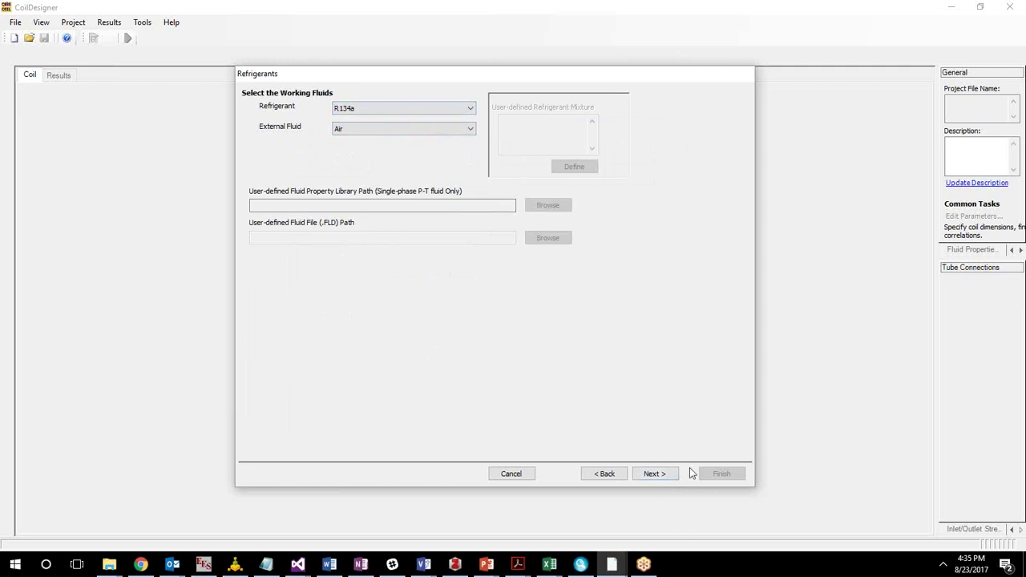
# Use Chang-Wang louver fin correlations for air-side heat transfer and pressure drop.
pyautogui.click(673, 478)
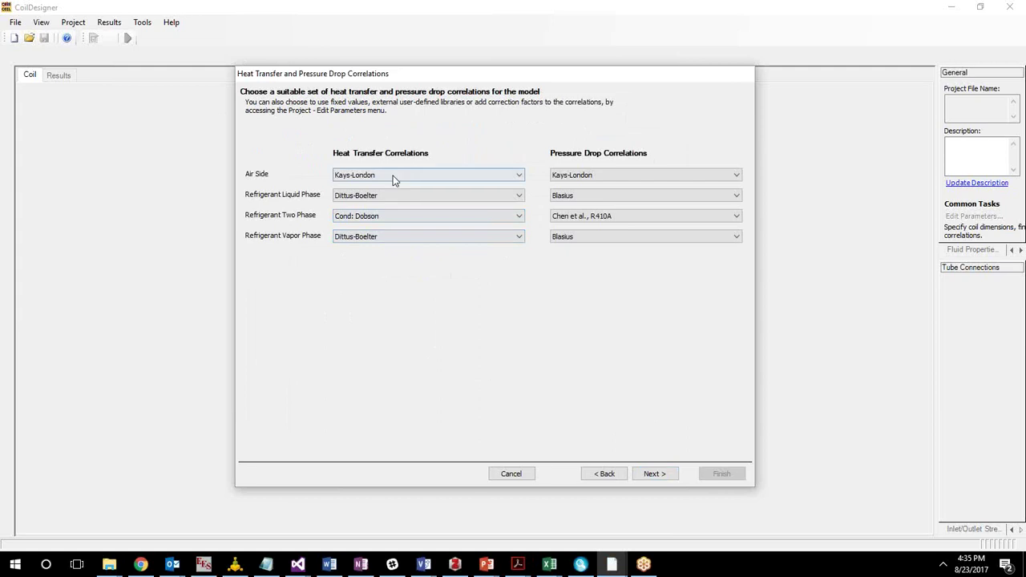
pyautogui.click(395, 178)
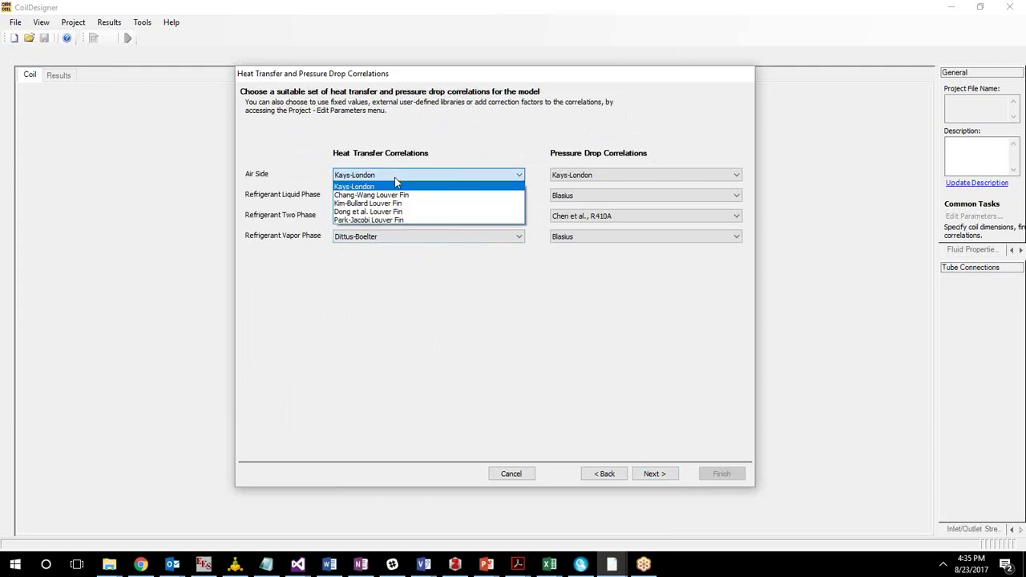
pyautogui.click(384, 196)
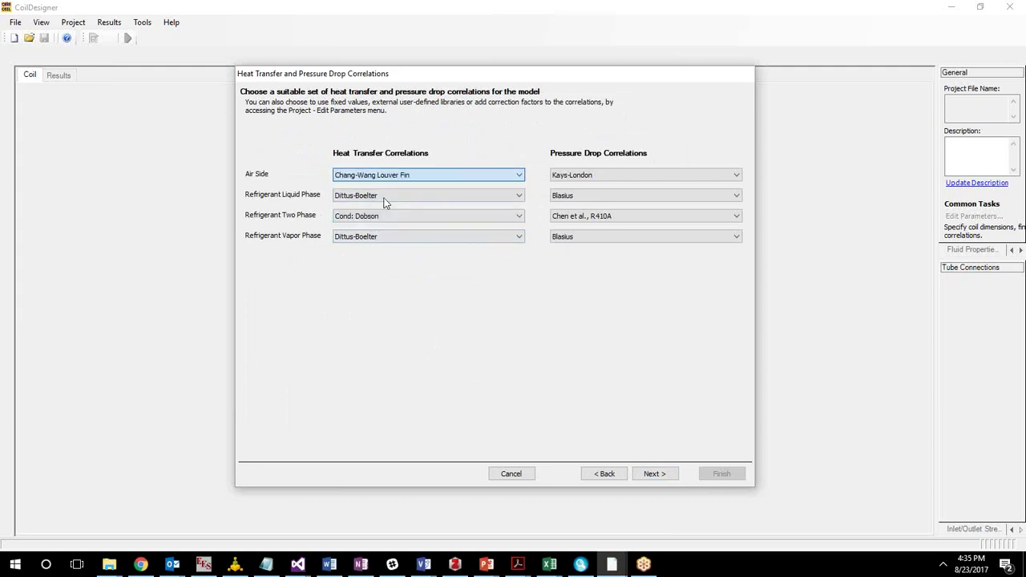
pyautogui.click(385, 196)
pyautogui.click(592, 175)
pyautogui.click(585, 177)
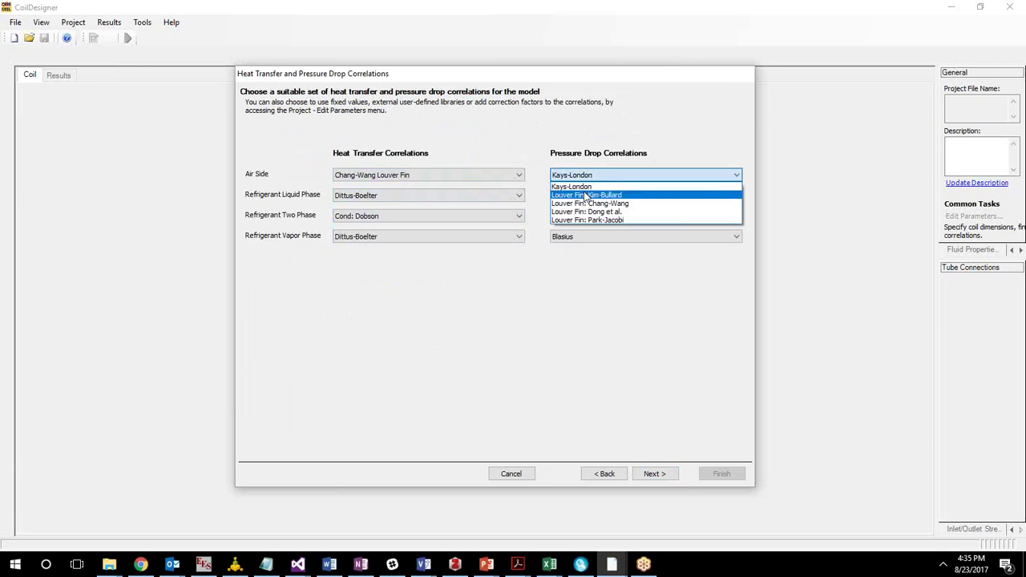
pyautogui.click(593, 204)
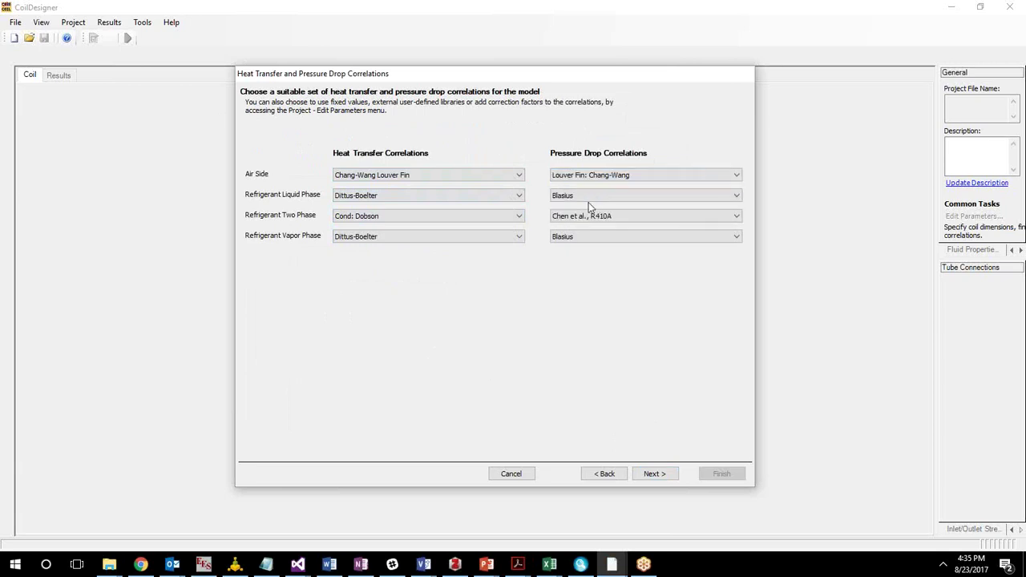
# Use Gnielinski for liquid and vapor heat transfer and Churchill for their pressure drop.
pyautogui.click(472, 202)
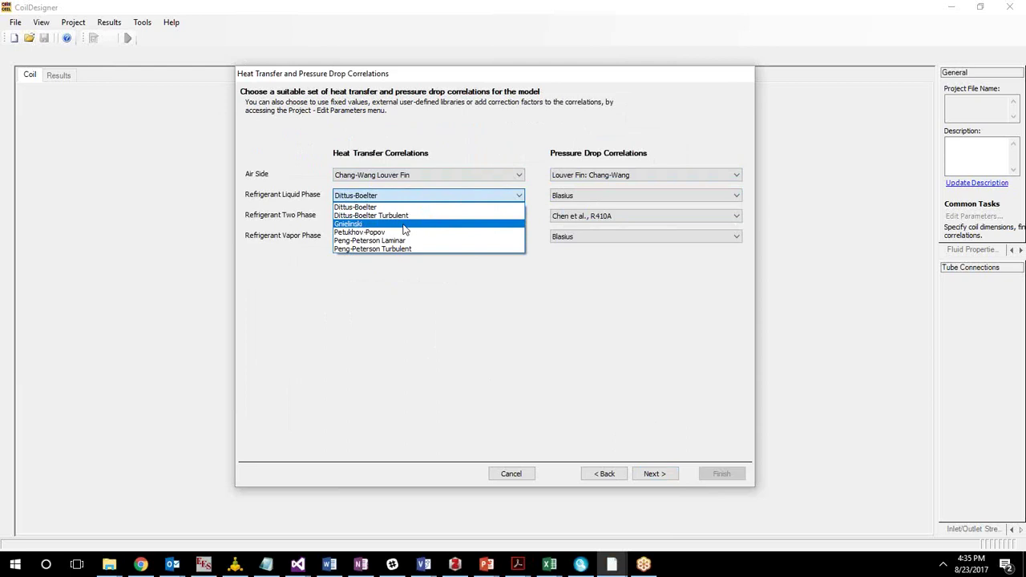
pyautogui.click(405, 227)
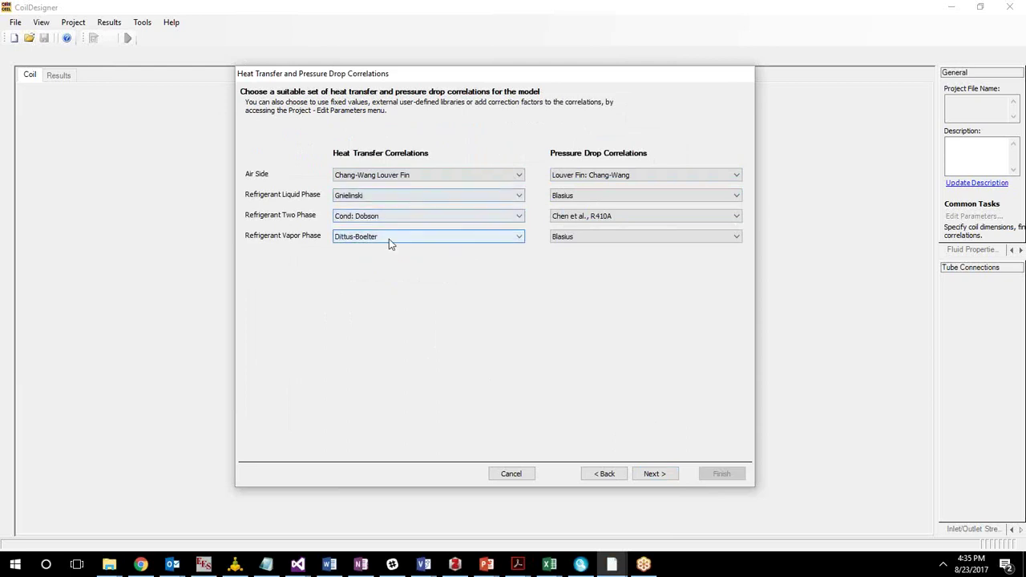
pyautogui.click(389, 239)
pyautogui.click(390, 266)
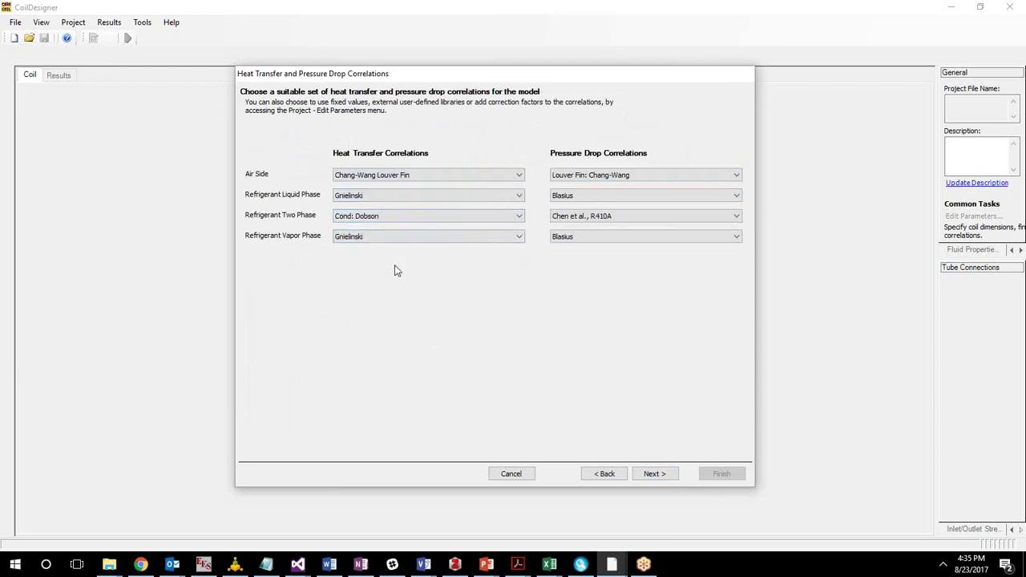
pyautogui.click(566, 201)
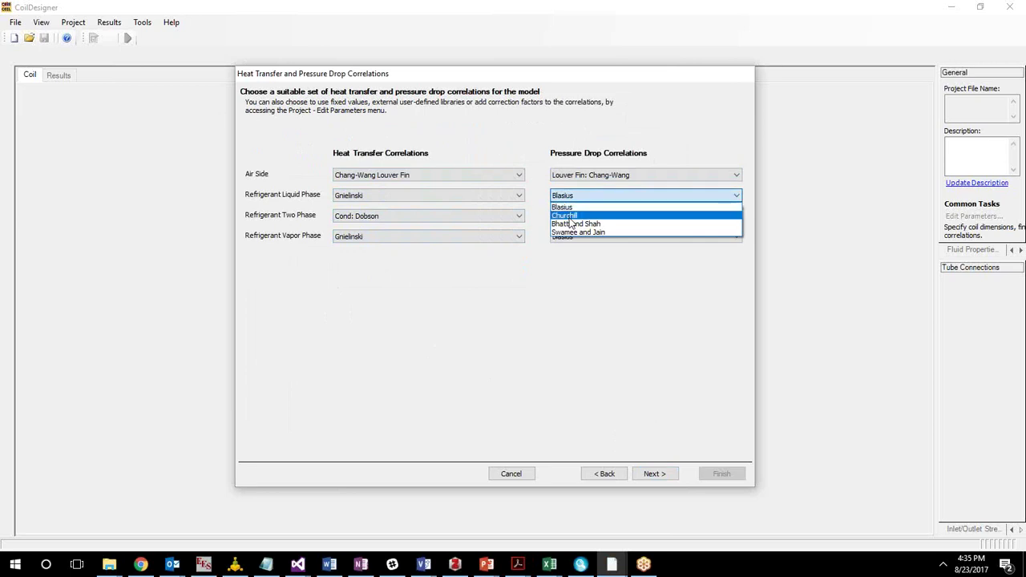
pyautogui.click(570, 218)
pyautogui.click(585, 237)
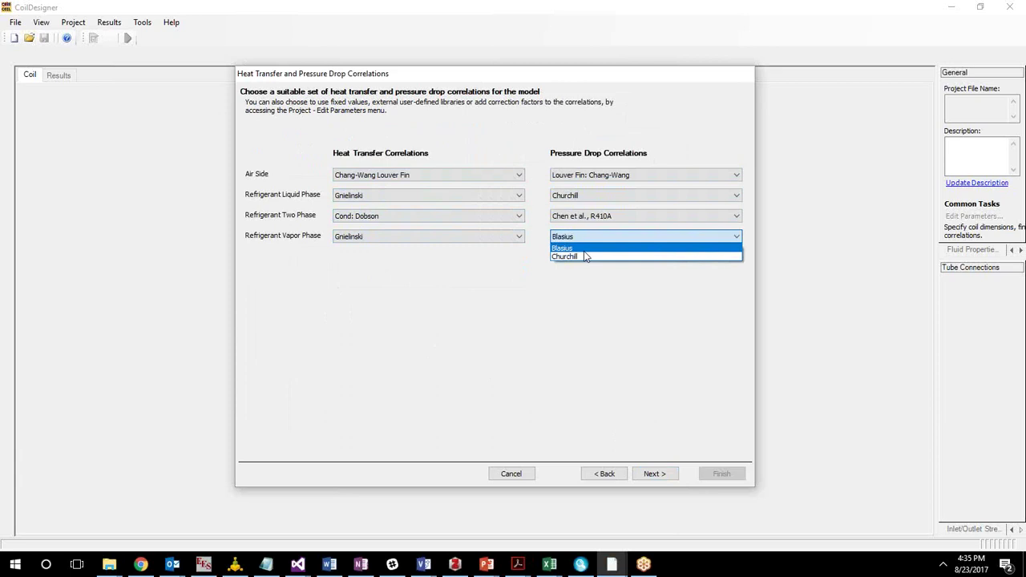
pyautogui.click(585, 258)
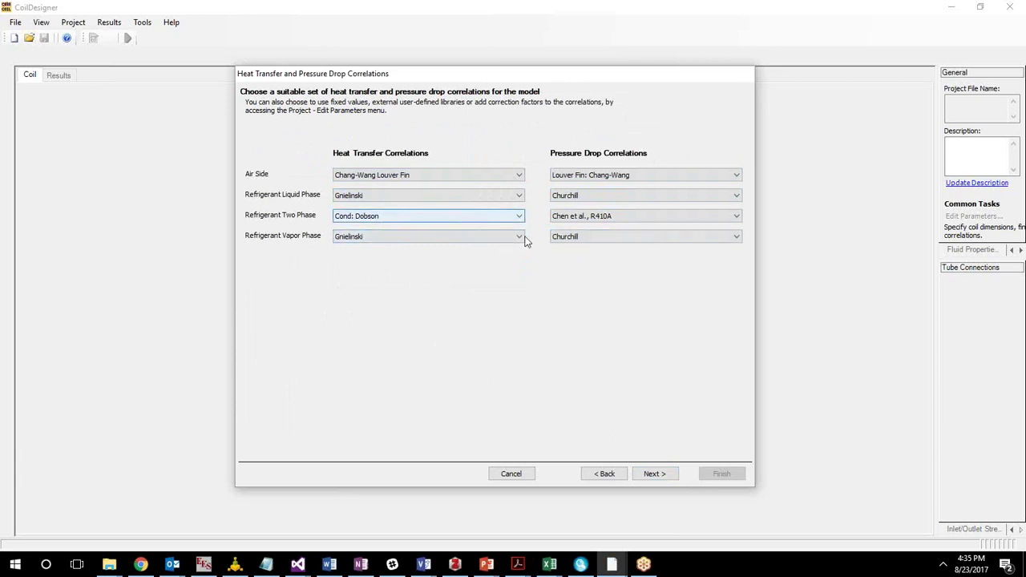
# Use Evap: Shah, For Mixtures, 2014 and Evap: Xu & Fang, 2013 for two-phase.
pyautogui.click(503, 217)
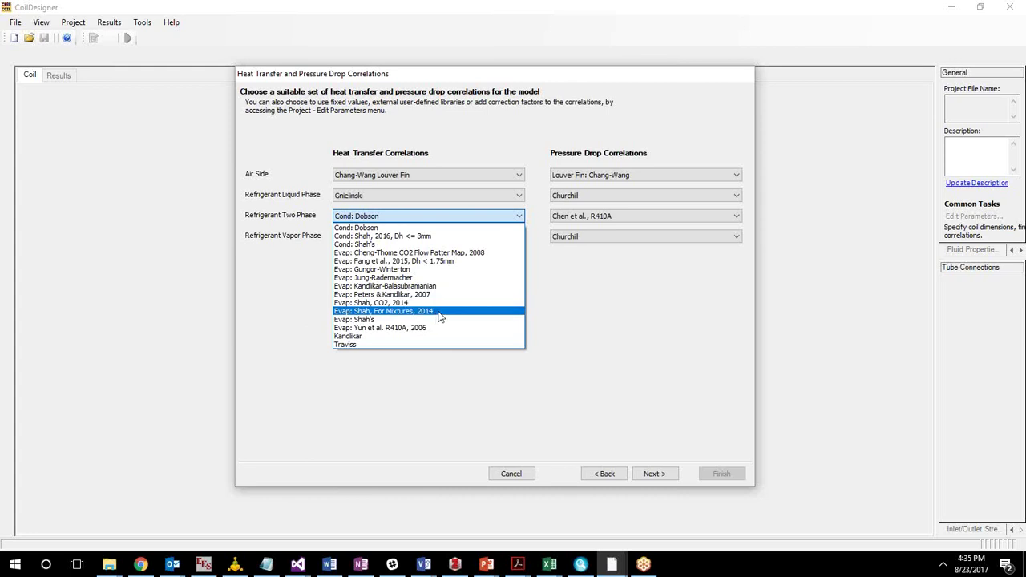
pyautogui.click(441, 312)
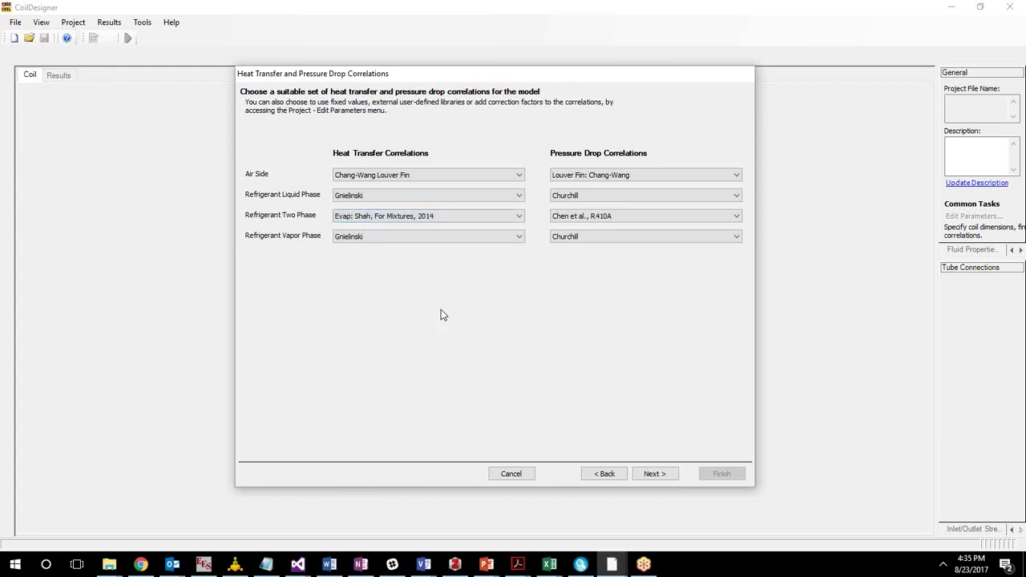
pyautogui.click(603, 218)
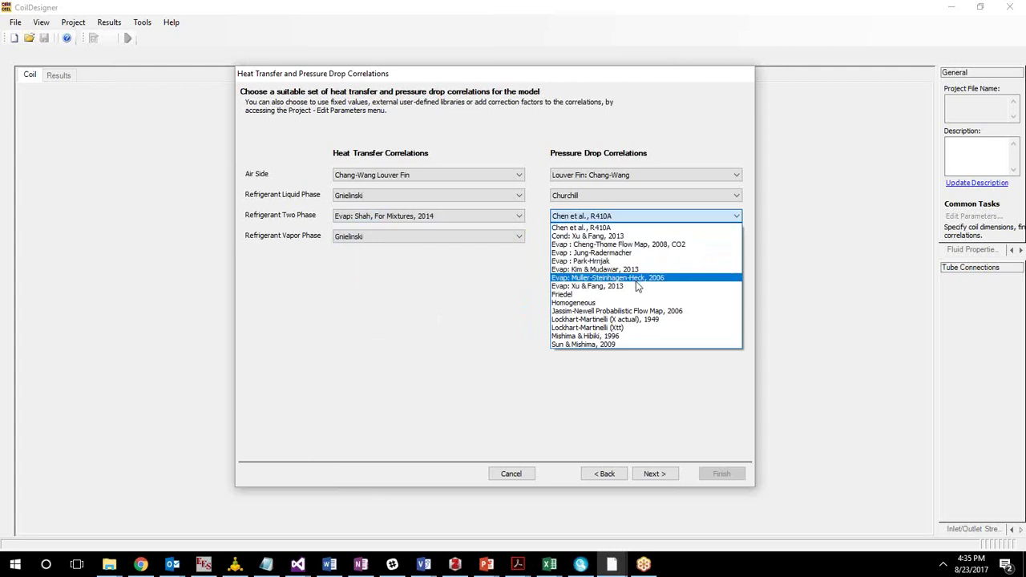
pyautogui.click(631, 287)
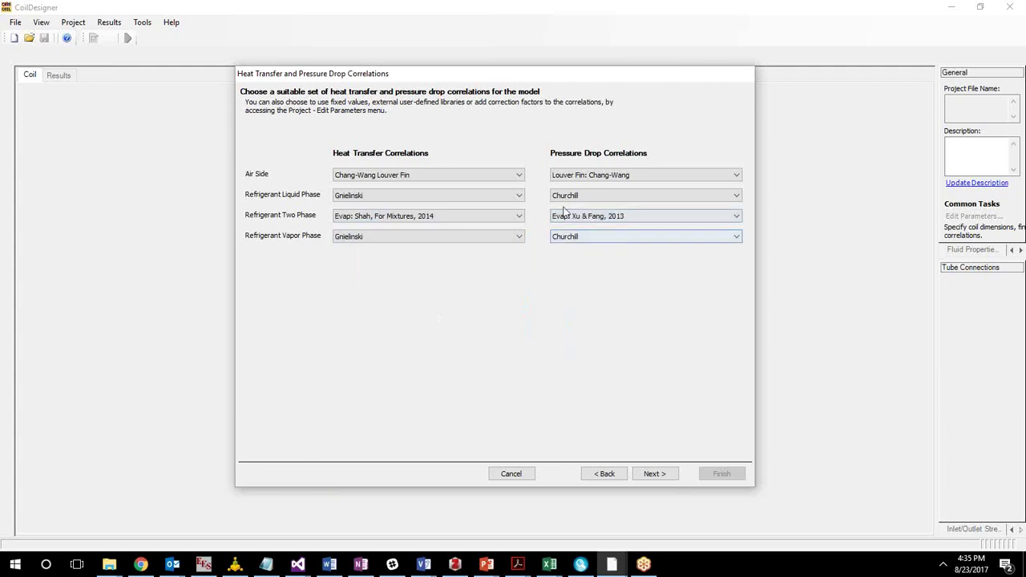
# Finish the wizard to create the 71-tube, one-bank R134a microchannel coil.
pyautogui.click(665, 474)
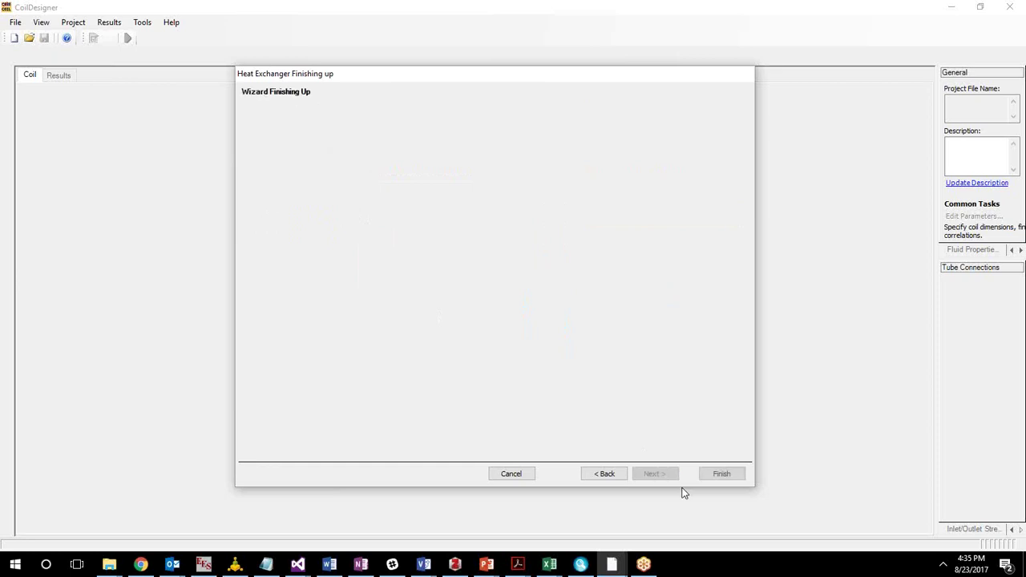
pyautogui.click(721, 474)
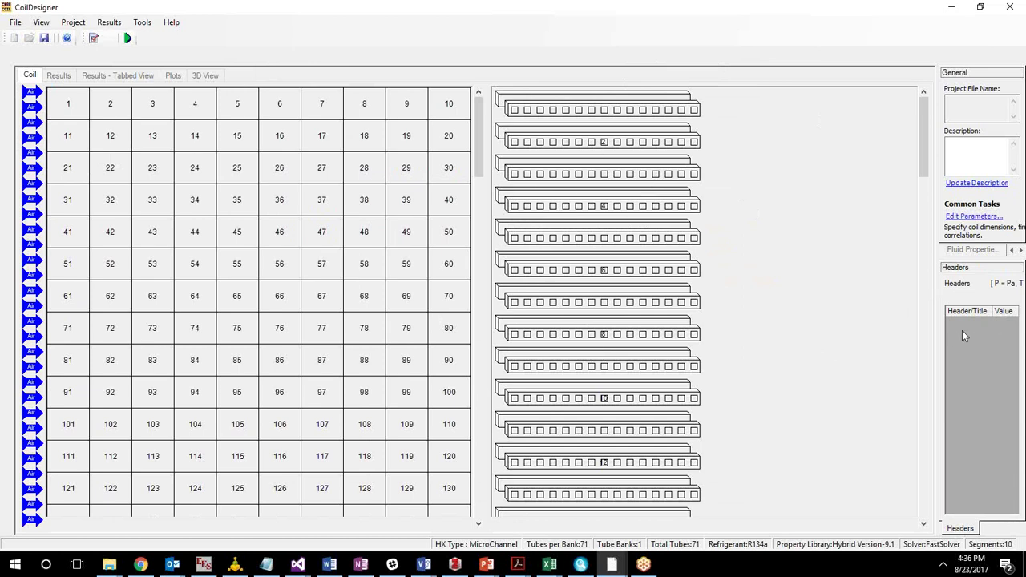
# Add a header and define one microchannel pass containing all 71 tubes.
pyautogui.rightClick(971, 355)
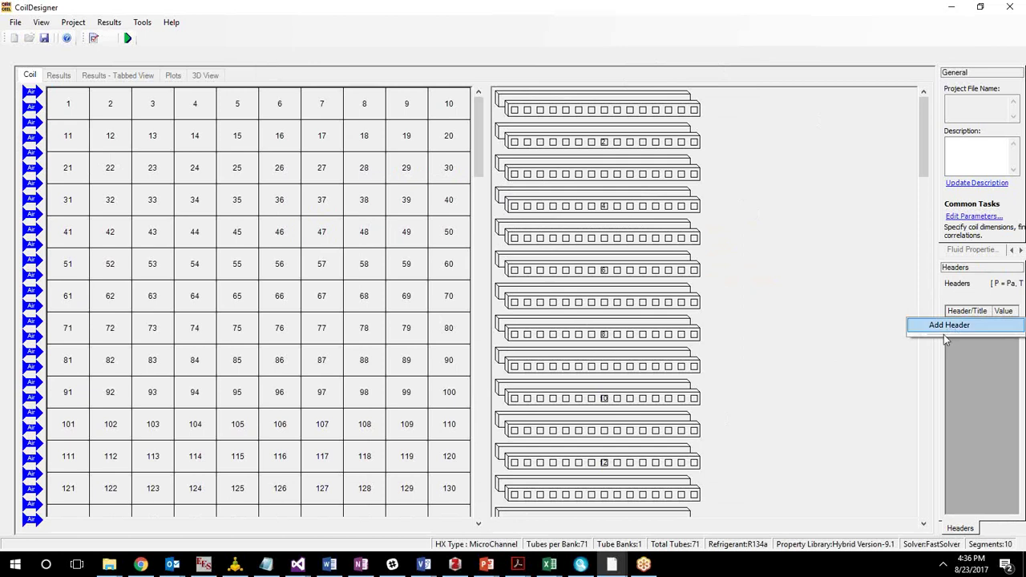
pyautogui.click(987, 385)
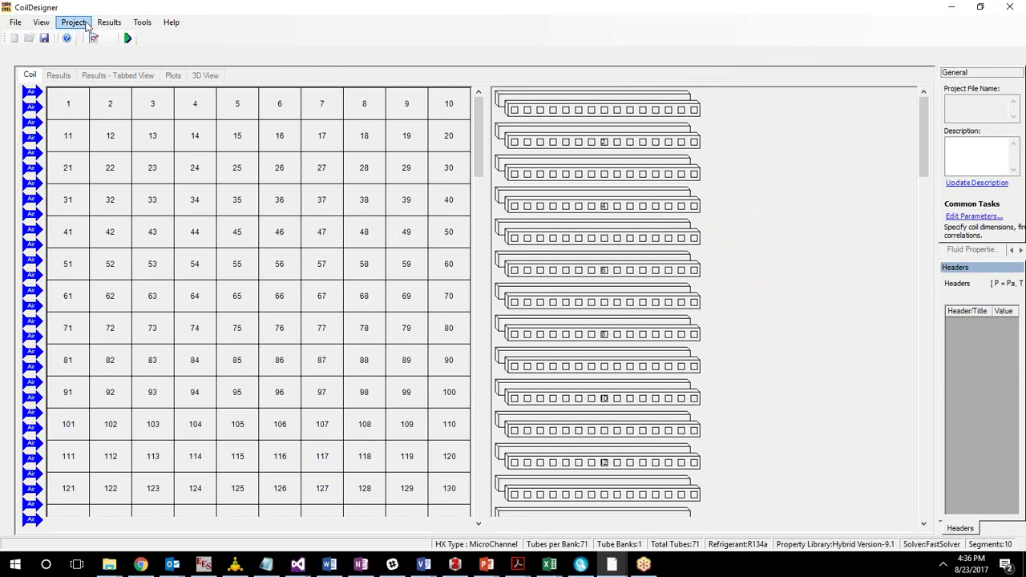
pyautogui.click(74, 24)
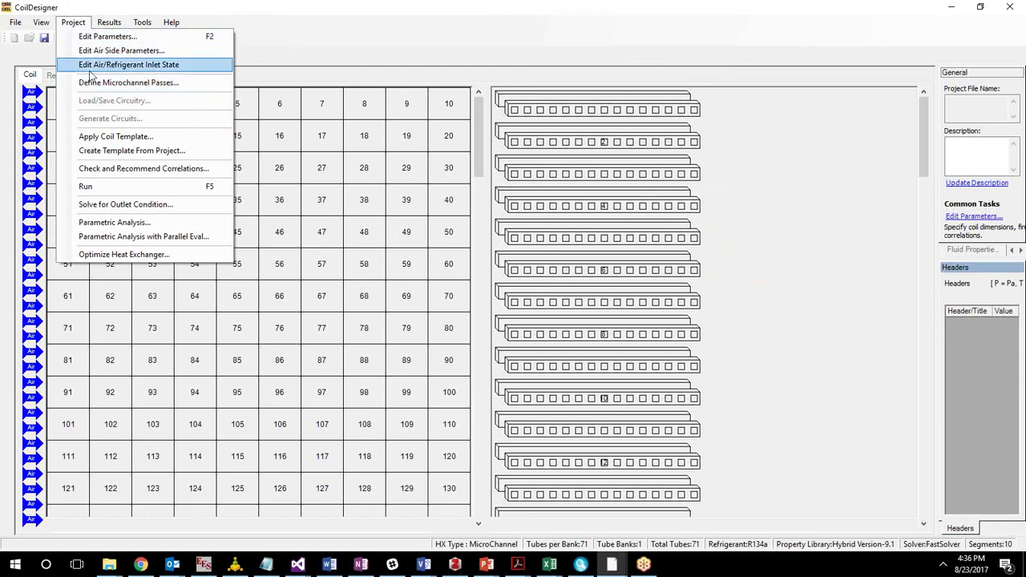
pyautogui.click(99, 87)
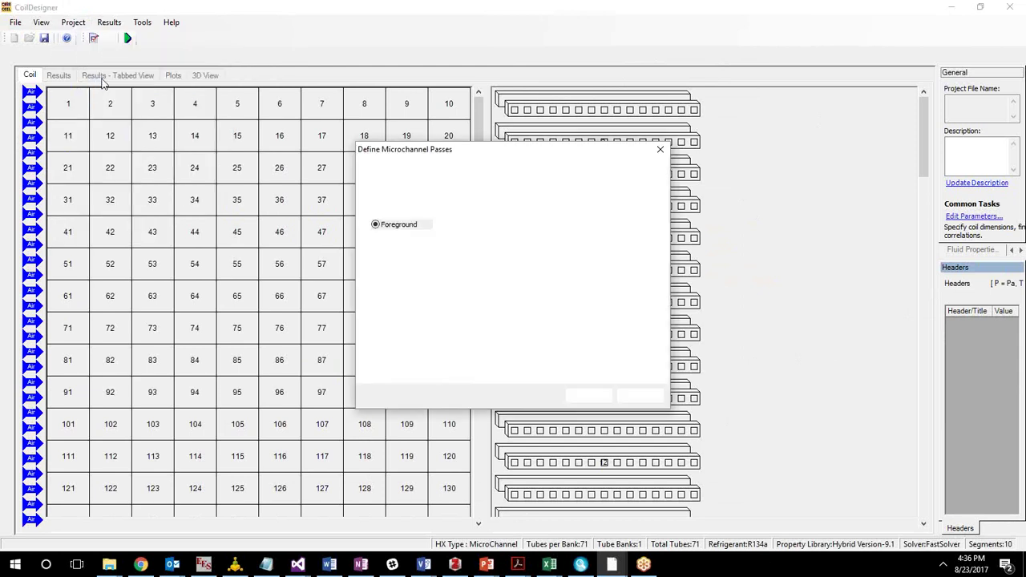
pyautogui.click(590, 248)
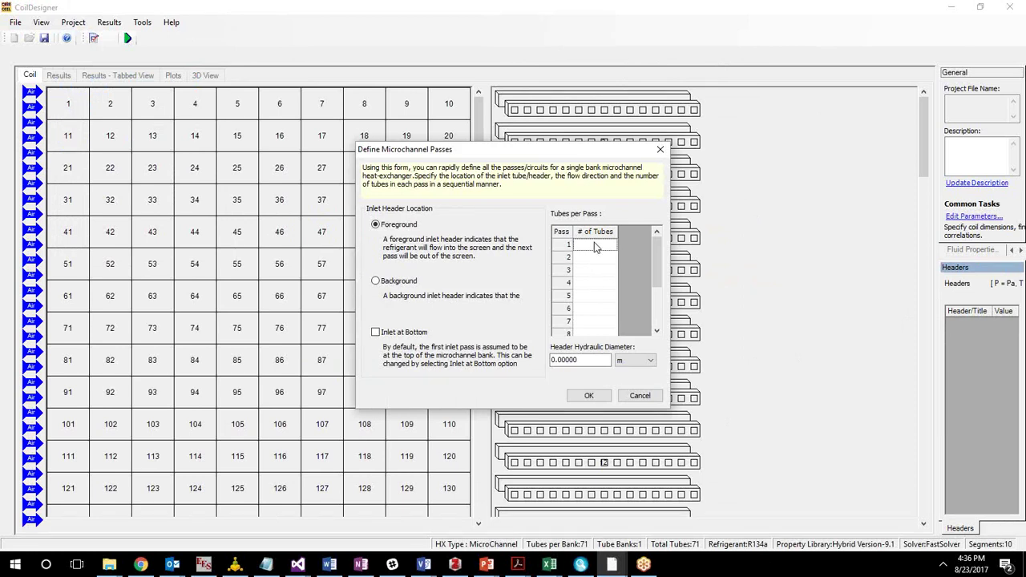
pyautogui.moveTo(449, 149); pyautogui.dragTo(263, 119)
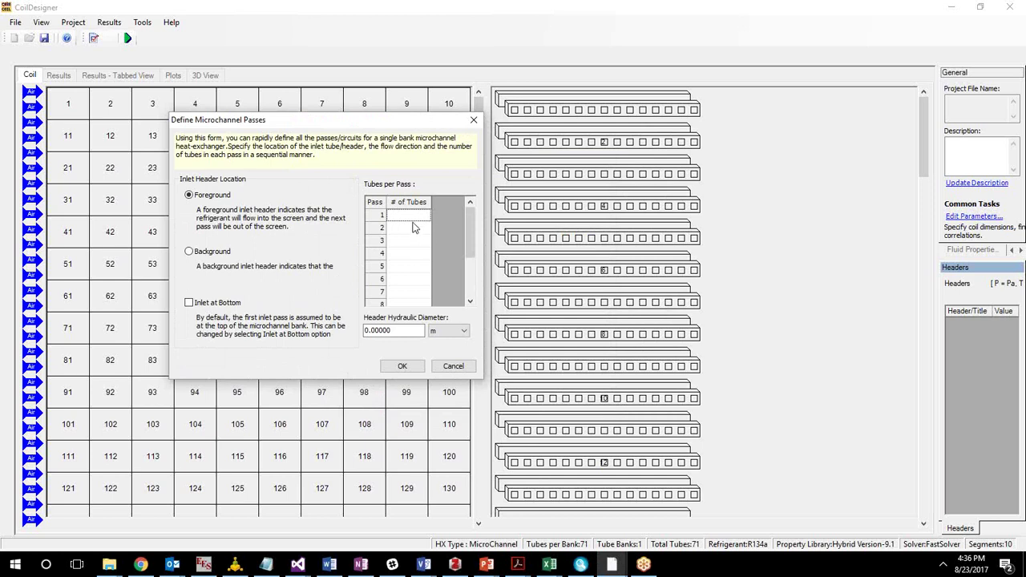
pyautogui.write('71')
pyautogui.press('Return')
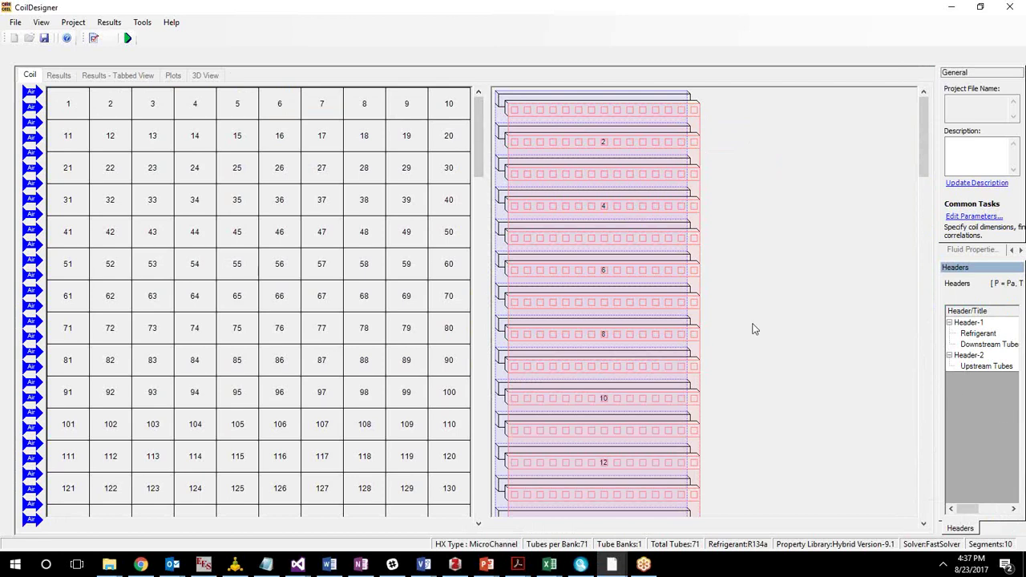
pyautogui.click(71, 24)
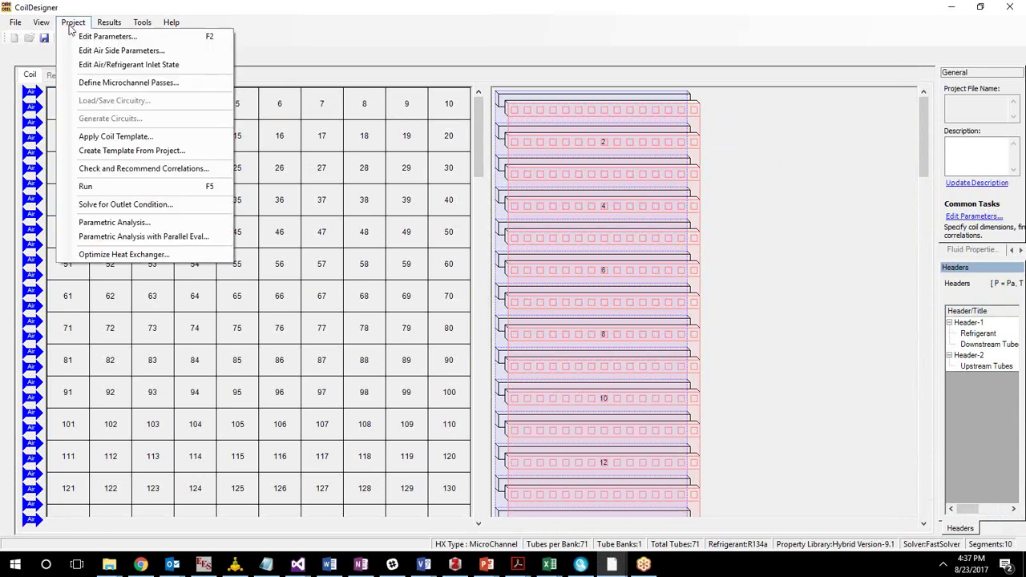
# Set the refrigerant inlet to saturated 7 °C, quality 0.2, 0.05 kg/s mass flow.
pyautogui.click(139, 66)
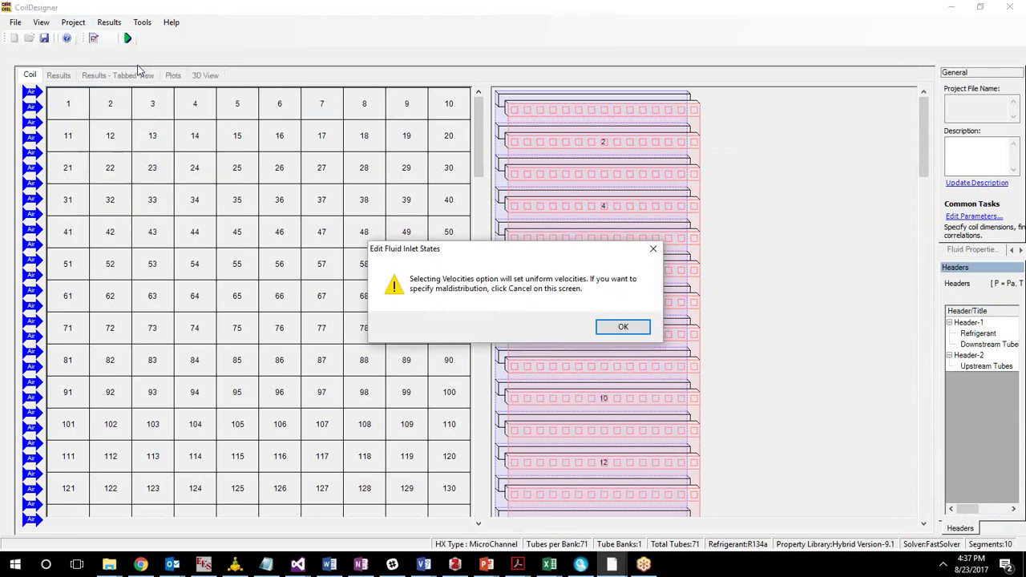
pyautogui.click(619, 328)
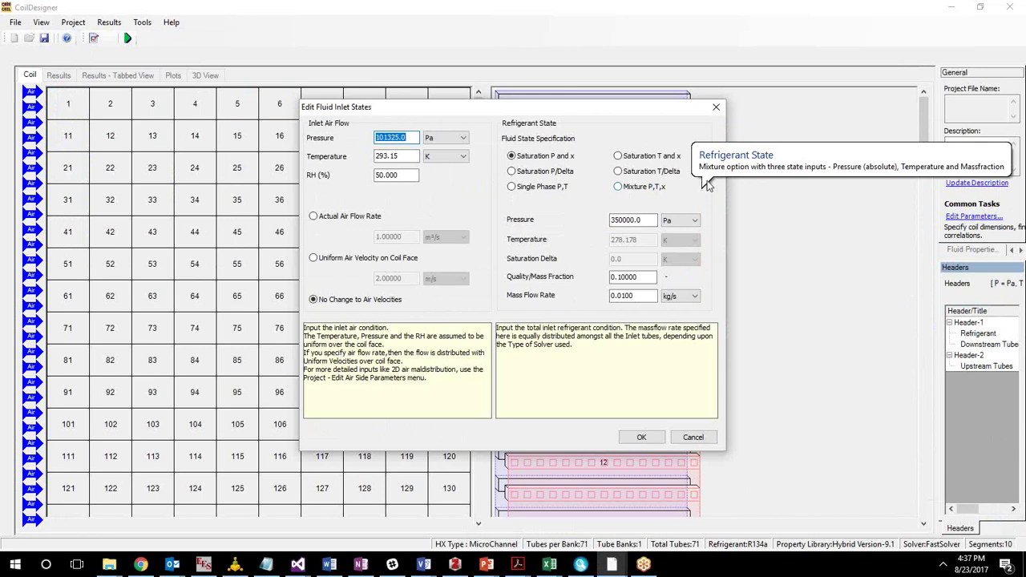
pyautogui.click(617, 157)
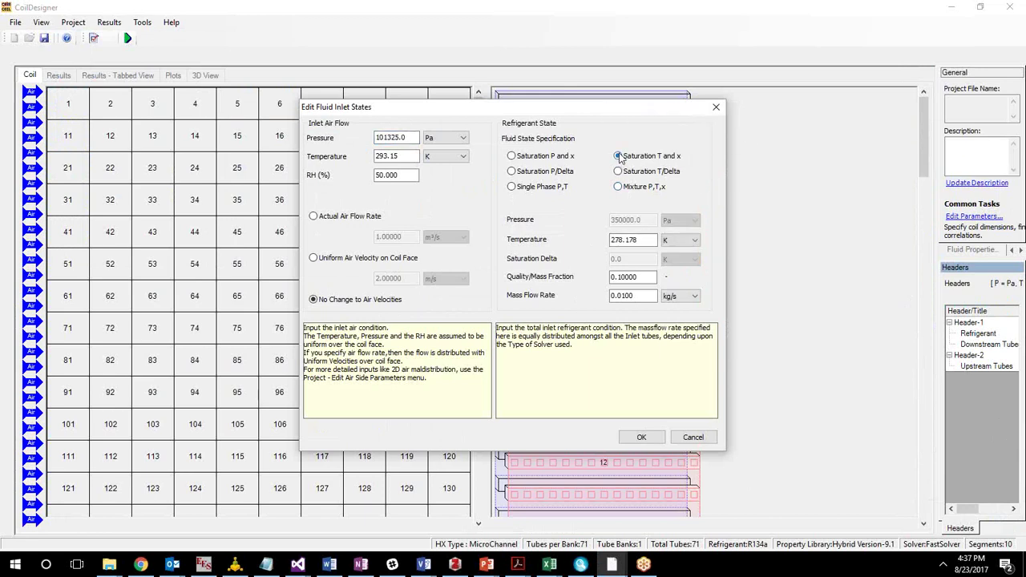
pyautogui.click(677, 242)
pyautogui.click(677, 272)
pyautogui.click(639, 240)
pyautogui.doubleClick(616, 234)
pyautogui.write('7')
pyautogui.click(629, 281)
pyautogui.moveTo(619, 278); pyautogui.dragTo(668, 283)
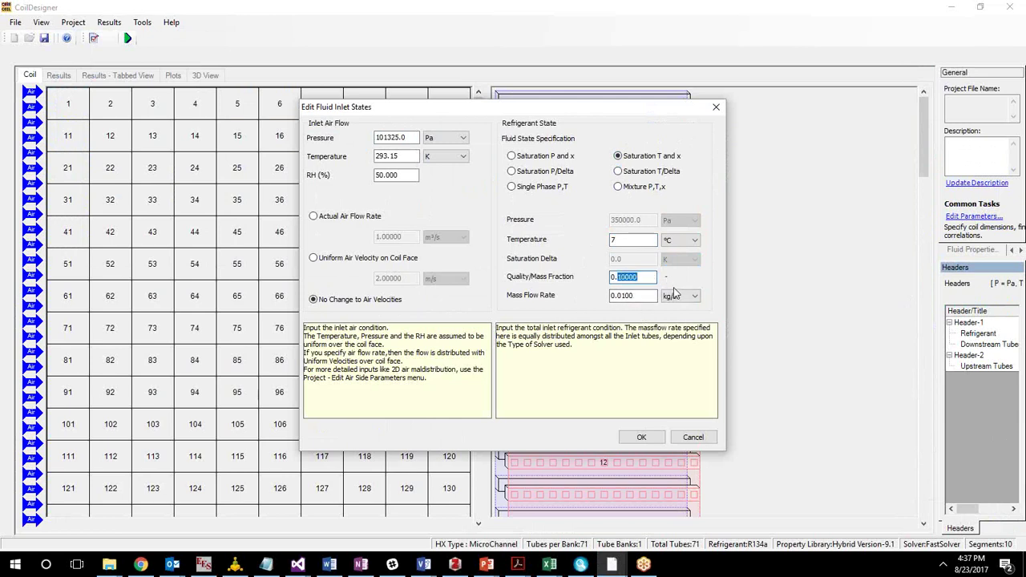
pyautogui.write('2')
pyautogui.moveTo(623, 296); pyautogui.dragTo(646, 296)
pyautogui.write('5')
# Set the air inlet temperature to 27 °C and apply the inlet conditions.
pyautogui.click(441, 157)
pyautogui.click(439, 166)
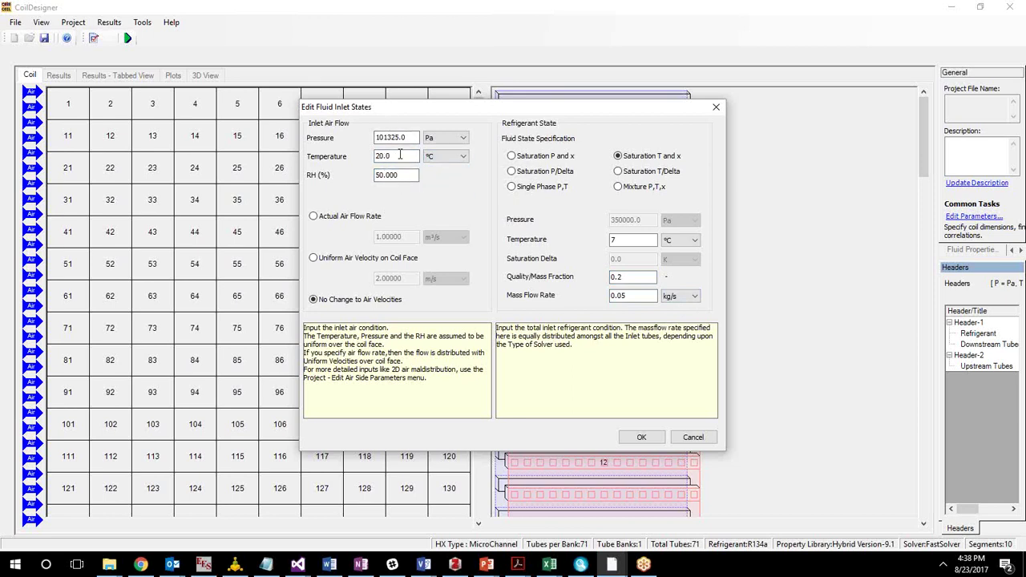
pyautogui.moveTo(401, 154); pyautogui.dragTo(325, 149)
pyautogui.write('27')
pyautogui.click(397, 177)
pyautogui.doubleClick(624, 240)
pyautogui.click(637, 277)
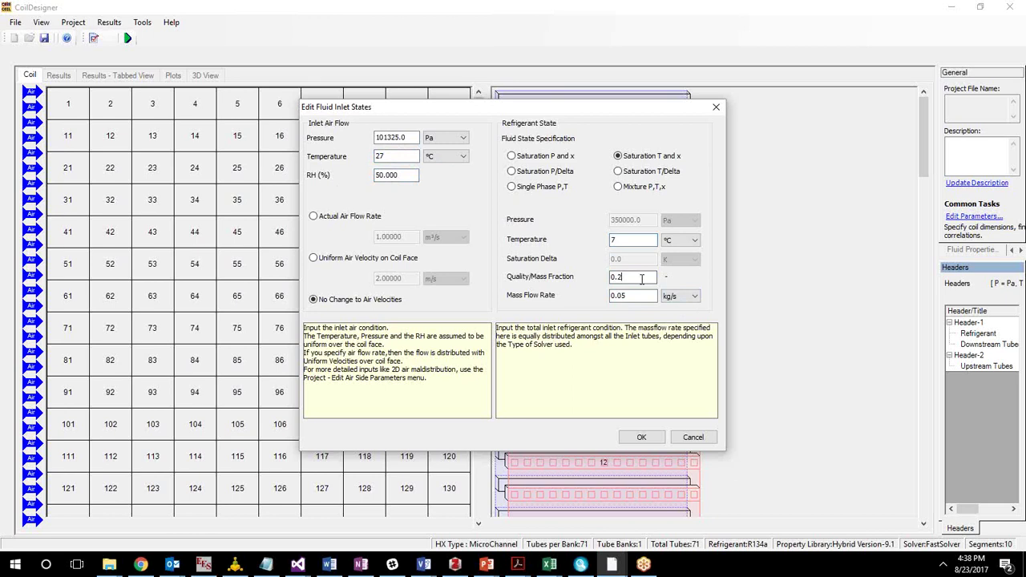
pyautogui.click(634, 440)
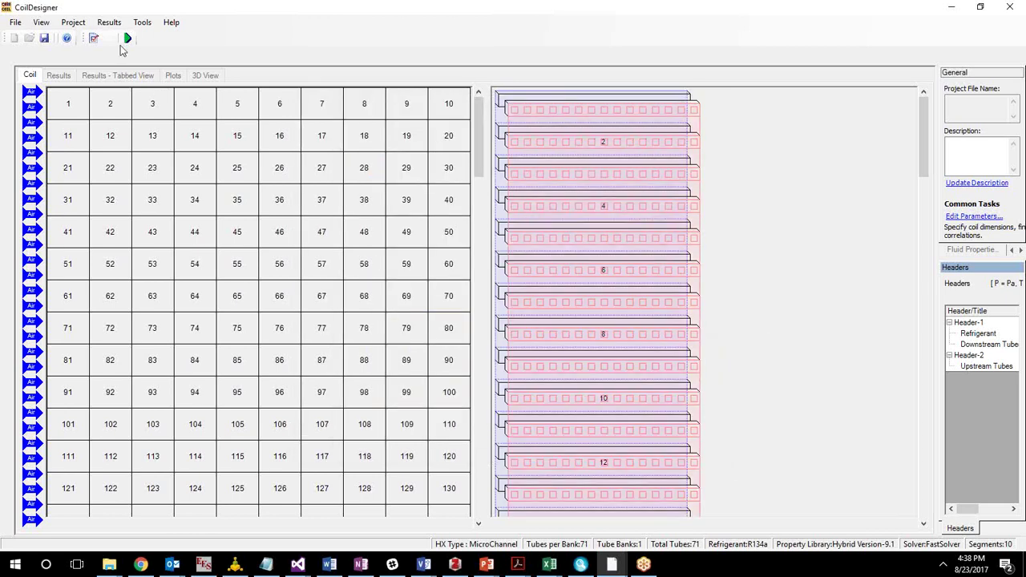
# Run the simulation and review results: 8642.7072 W heat load, 0.0226 kg charge.
pyautogui.click(126, 38)
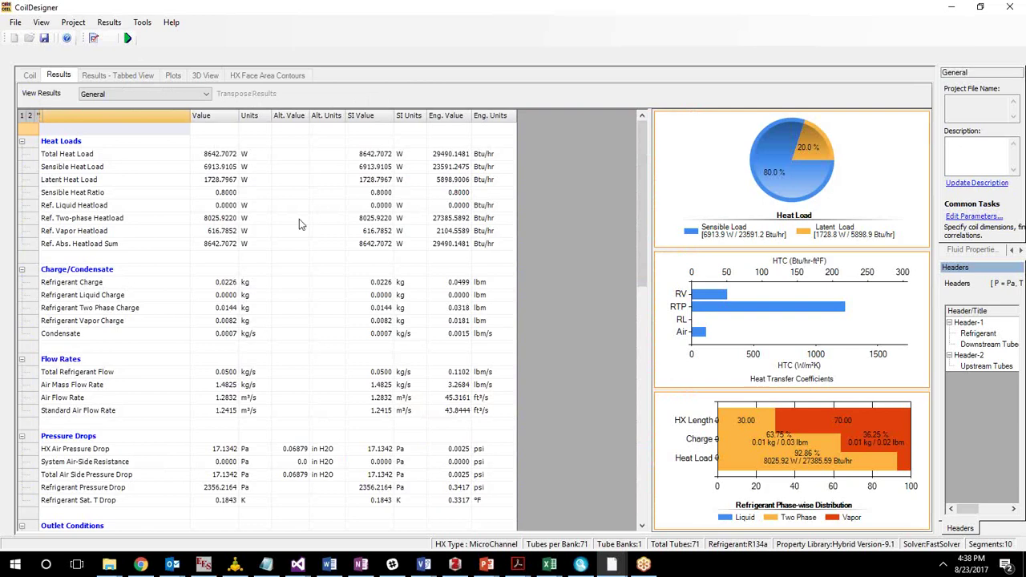
pyautogui.click(389, 311)
pyautogui.scroll(-1, 401, 363)
pyautogui.scroll(-2, 401, 365)
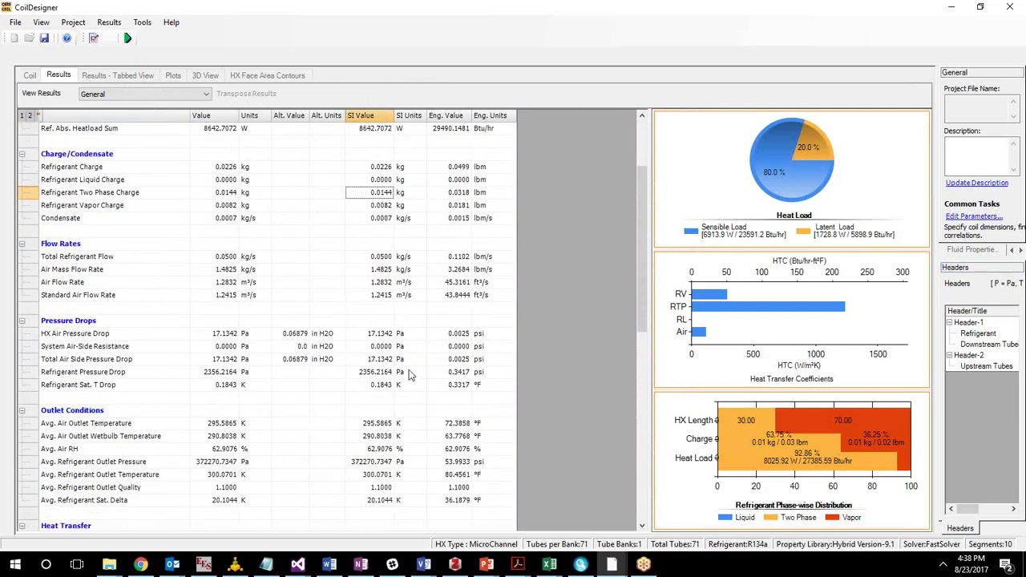
pyautogui.scroll(3, 368, 391)
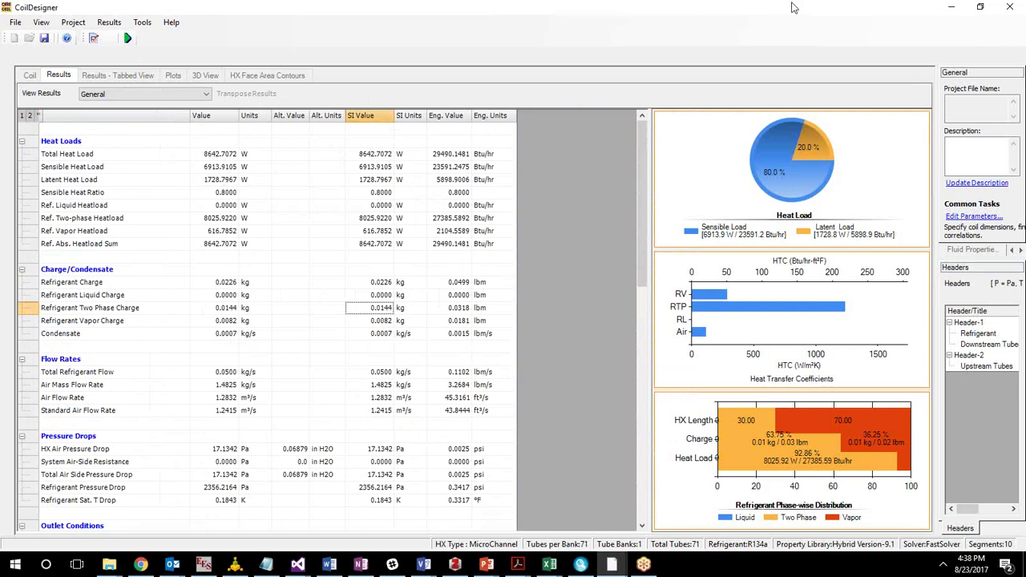
pyautogui.click(812, 17)
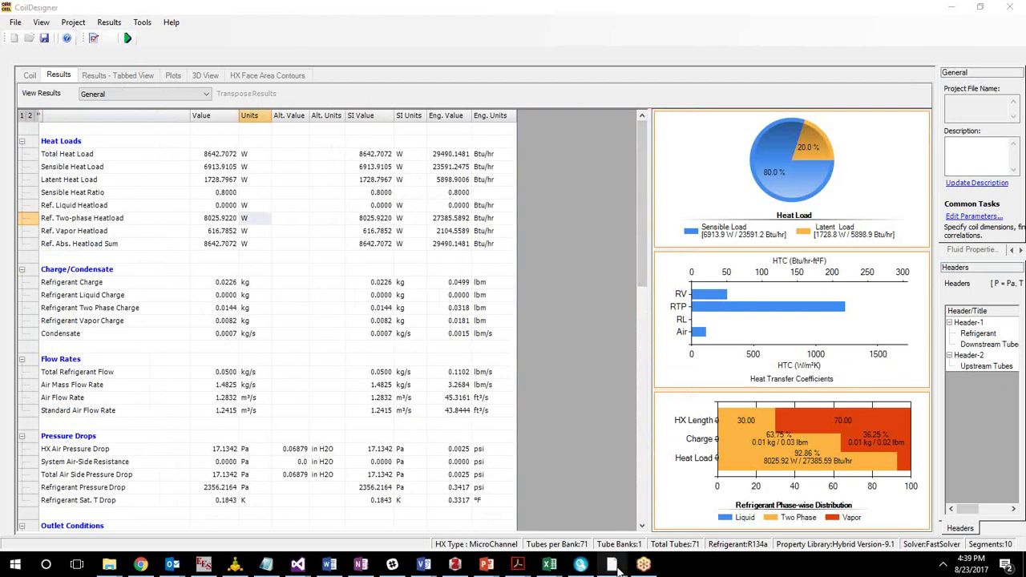
pyautogui.moveTo(611, 564)
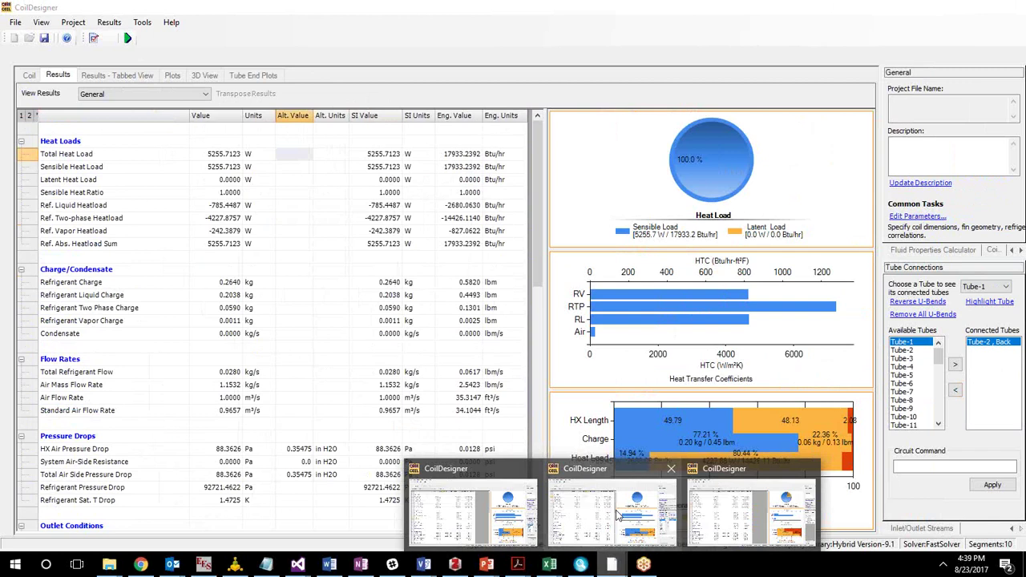
# Bring up the R410A tube-fin coil window and view its 48-tube, two-bank circuit.
pyautogui.click(617, 515)
pyautogui.click(30, 75)
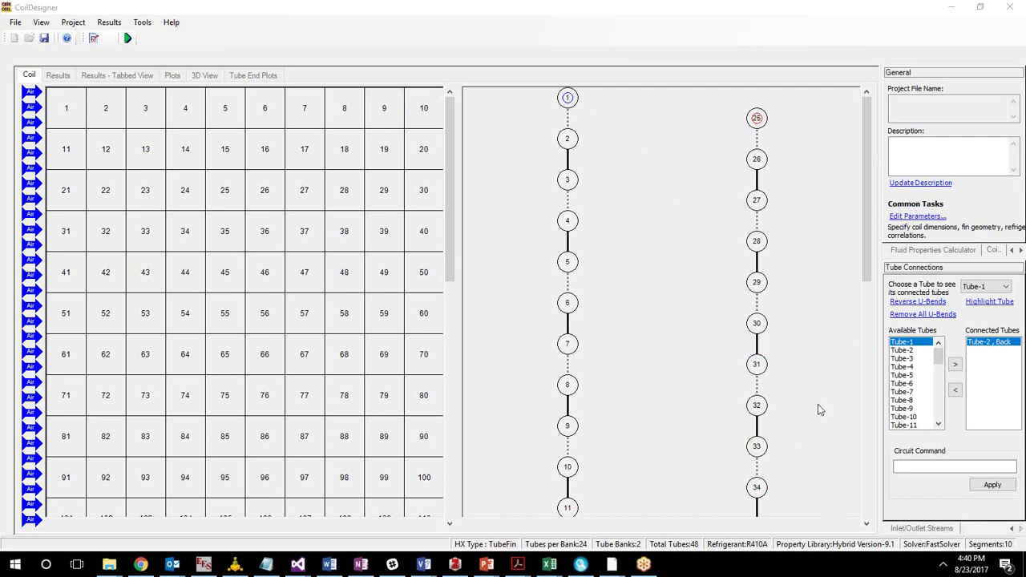
pyautogui.click(868, 526)
pyautogui.click(868, 526)
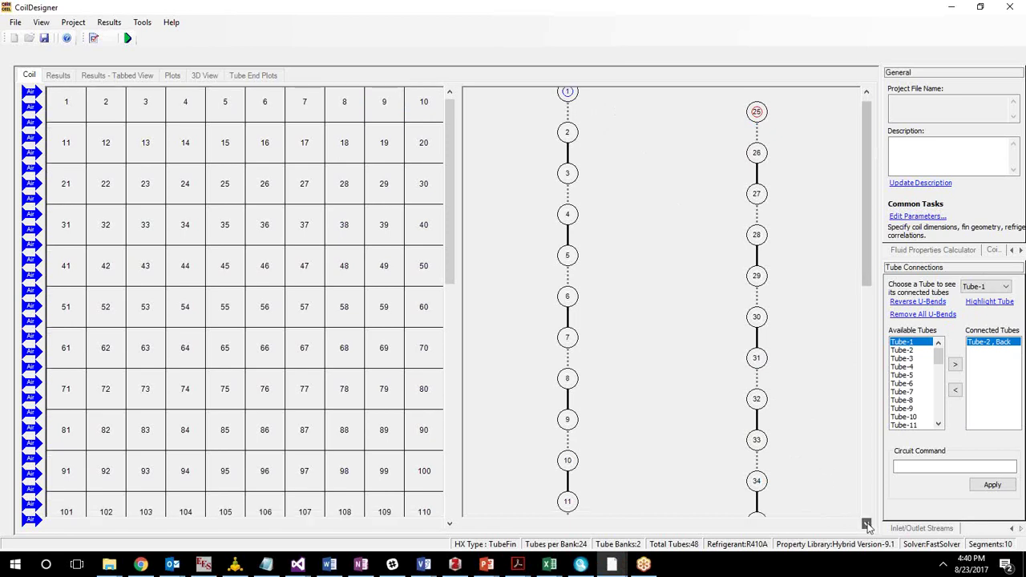
pyautogui.click(868, 512)
pyautogui.click(868, 517)
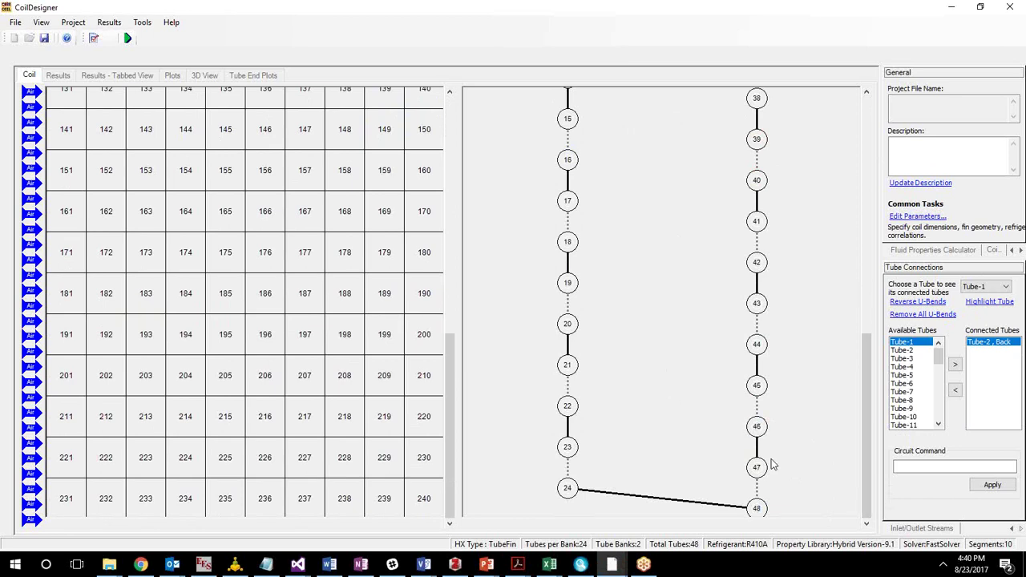
pyautogui.scroll(5, 795, 410)
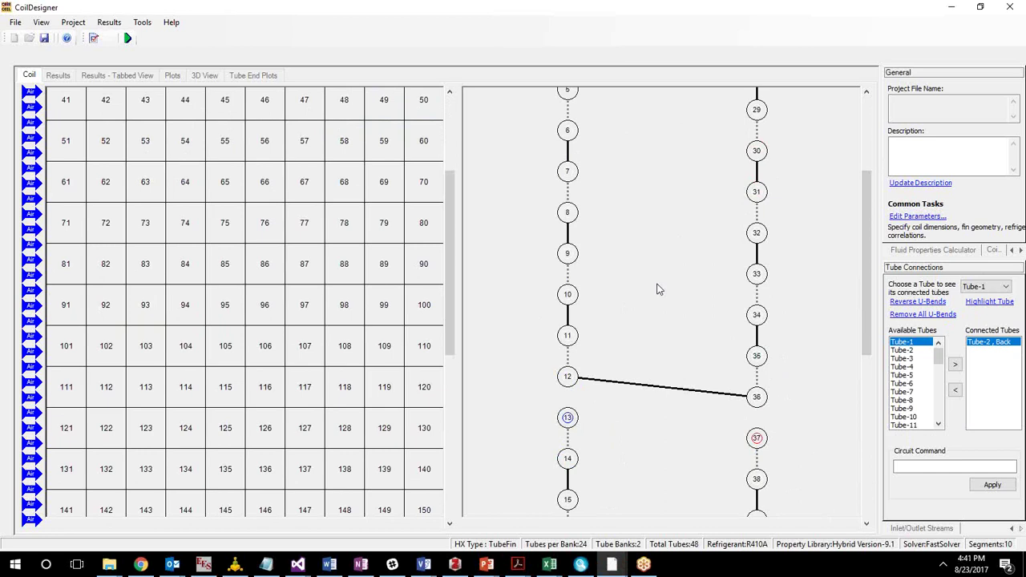
pyautogui.click(866, 510)
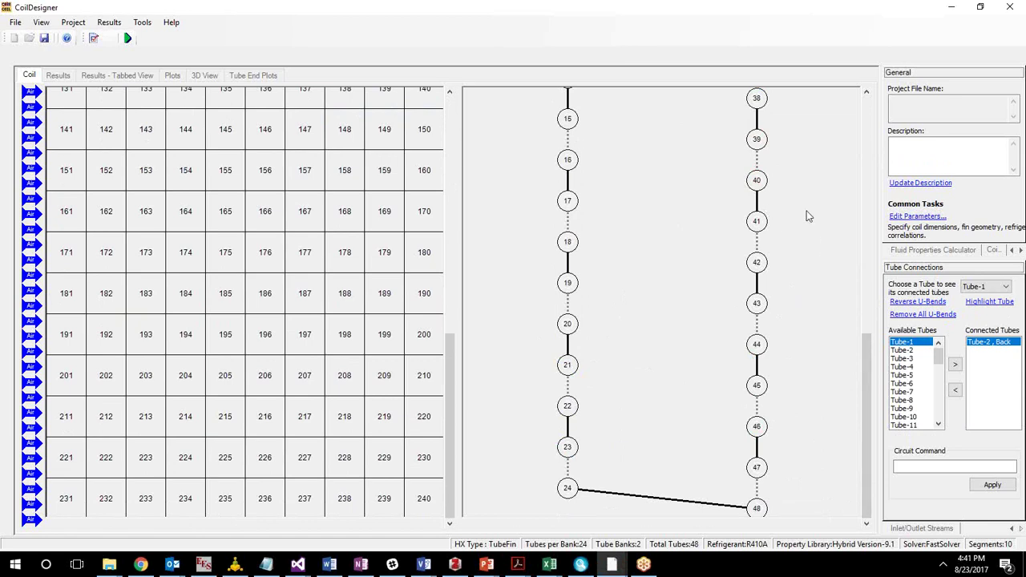
pyautogui.click(1025, 346)
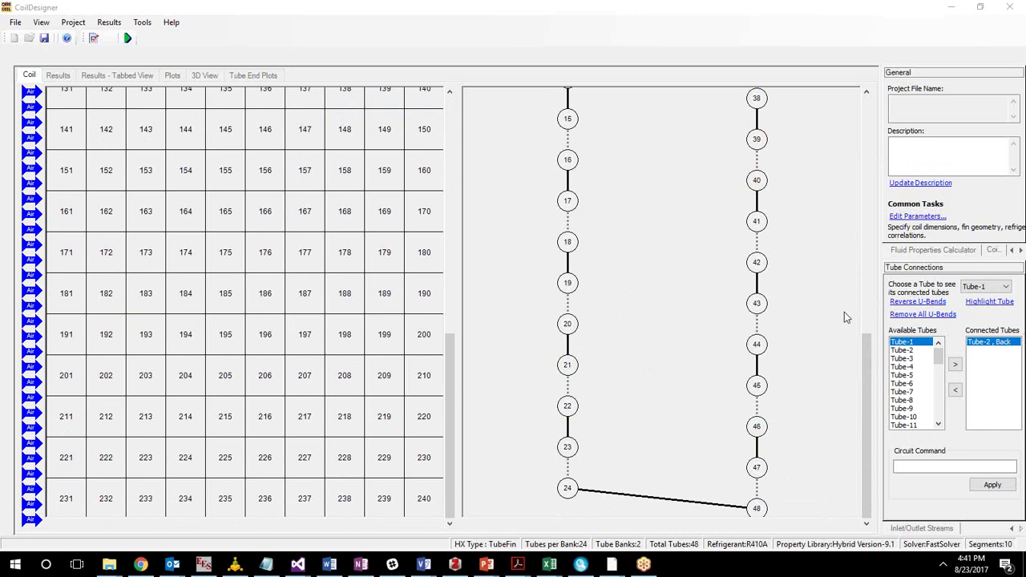
pyautogui.moveTo(860, 467); pyautogui.dragTo(822, 345)
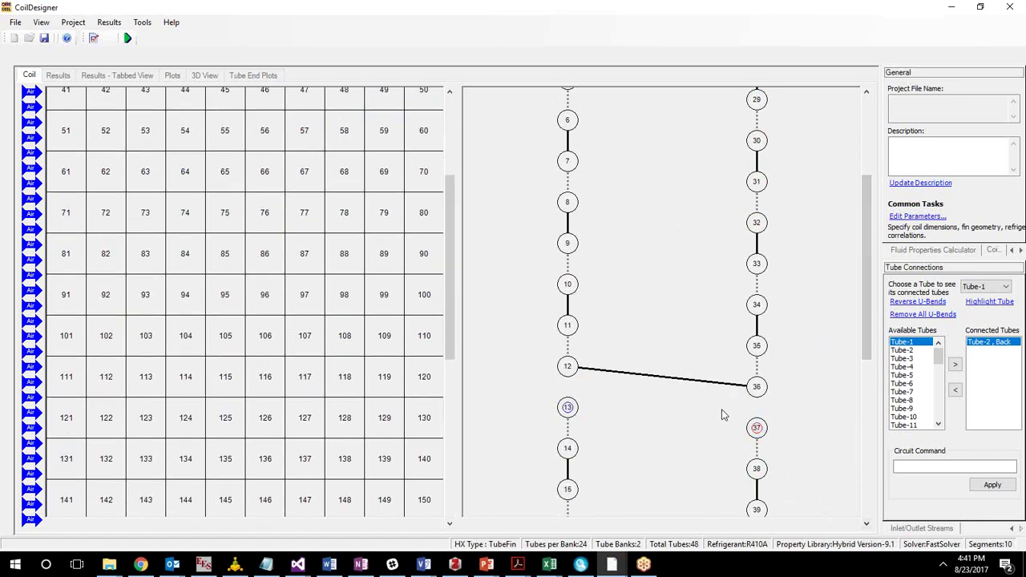
pyautogui.click(866, 509)
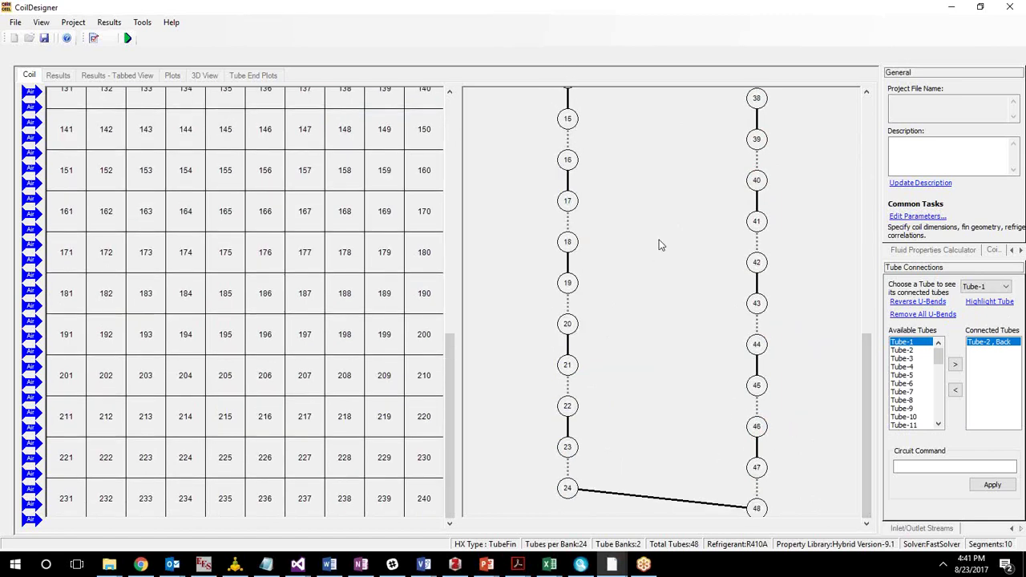
pyautogui.moveTo(870, 490); pyautogui.dragTo(869, 514)
pyautogui.moveTo(877, 510); pyautogui.dragTo(818, 101)
pyautogui.click(864, 504)
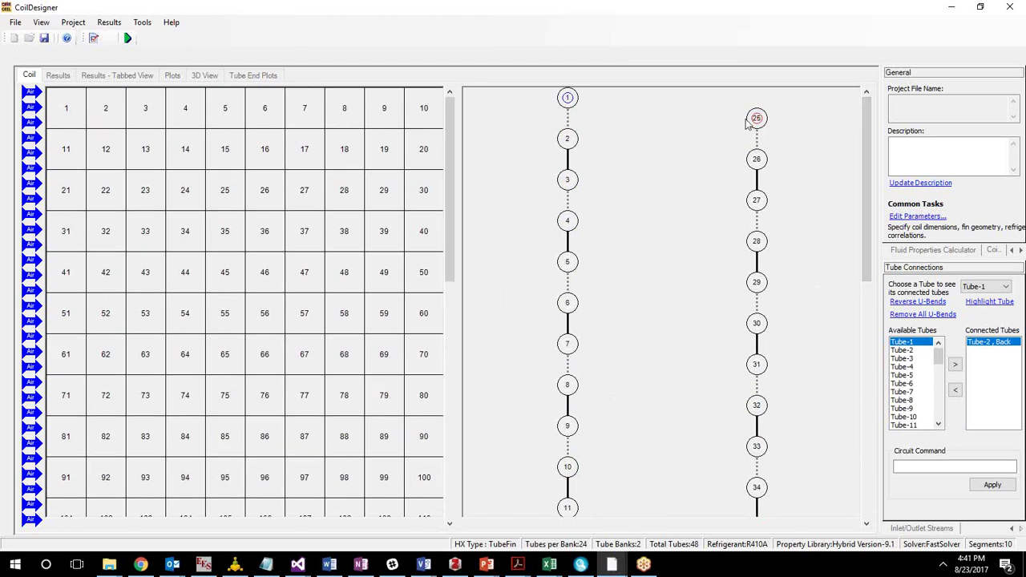
pyautogui.rightClick(758, 120)
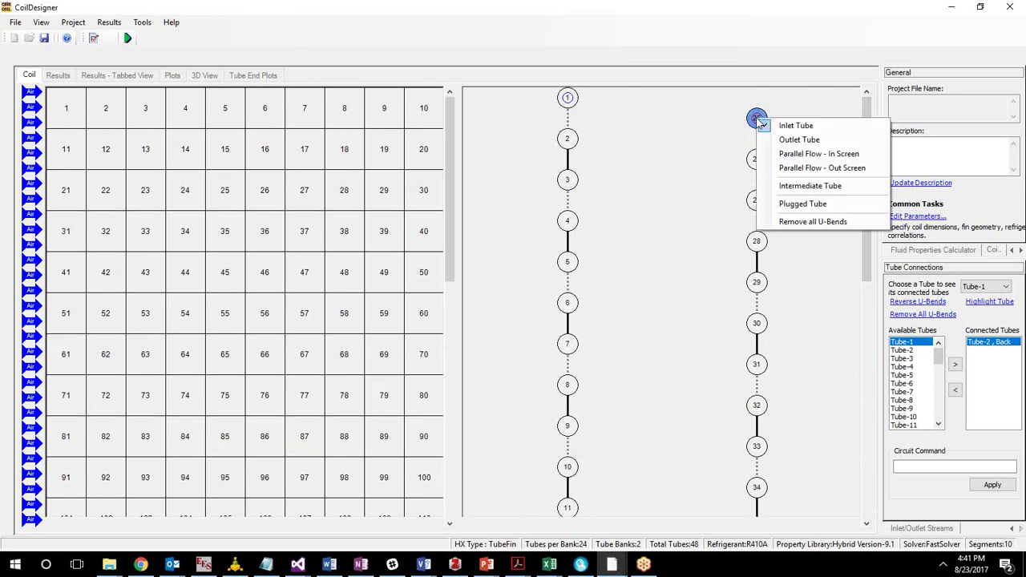
pyautogui.click(813, 220)
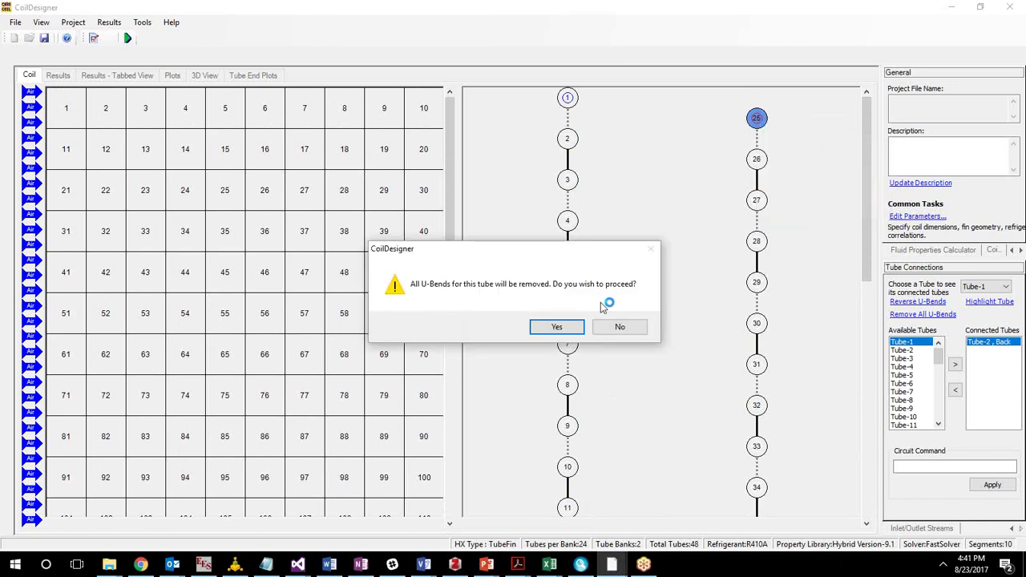
pyautogui.click(562, 327)
pyautogui.rightClick(757, 119)
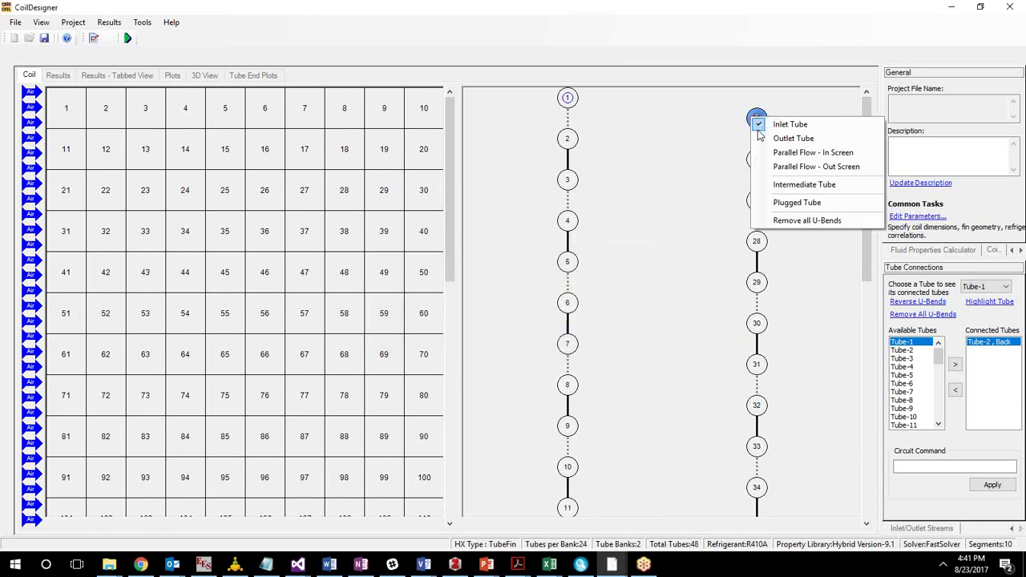
pyautogui.click(808, 205)
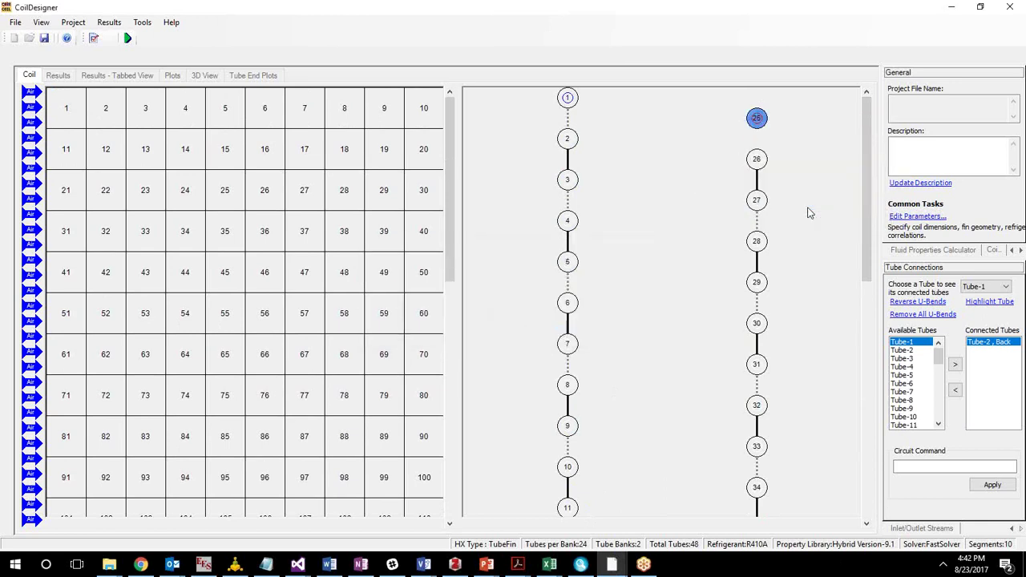
pyautogui.rightClick(757, 160)
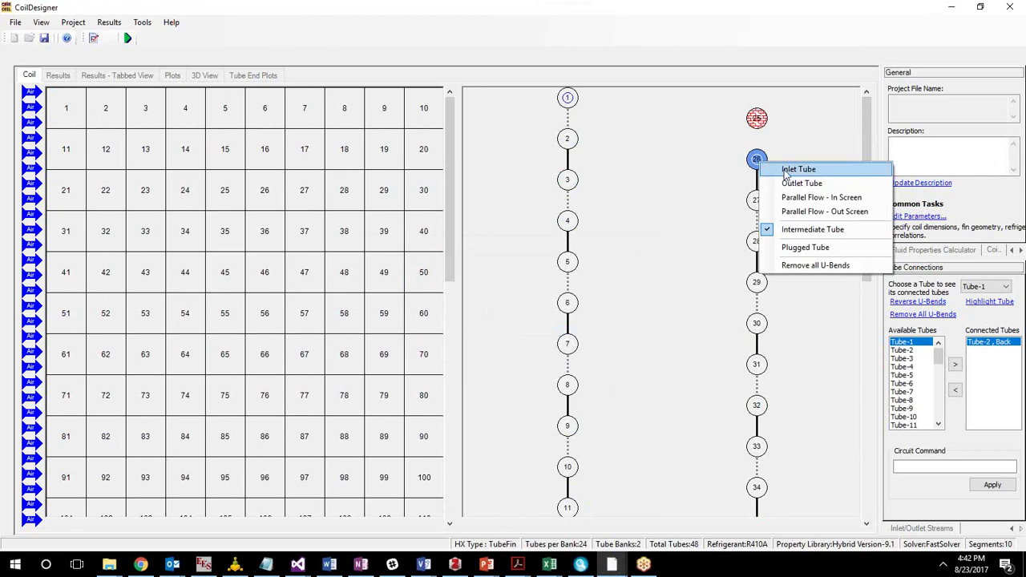
pyautogui.click(804, 265)
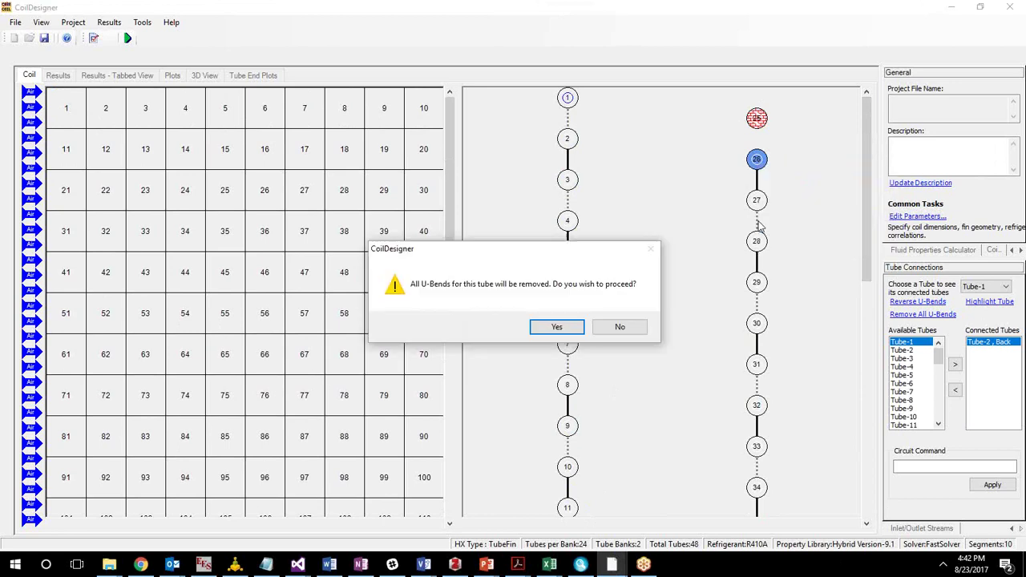
pyautogui.click(556, 326)
pyautogui.rightClick(757, 159)
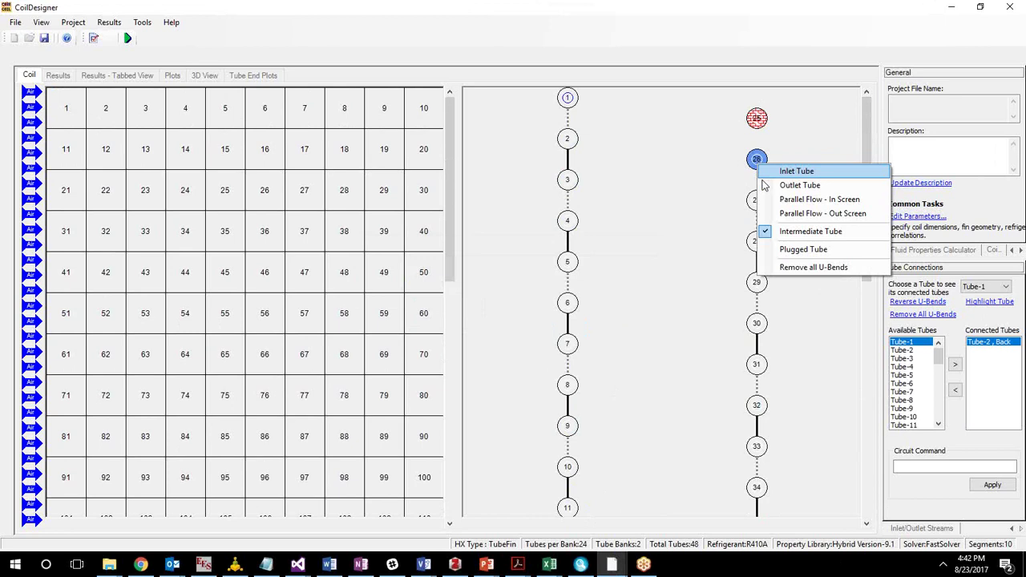
pyautogui.click(808, 248)
pyautogui.rightClick(760, 202)
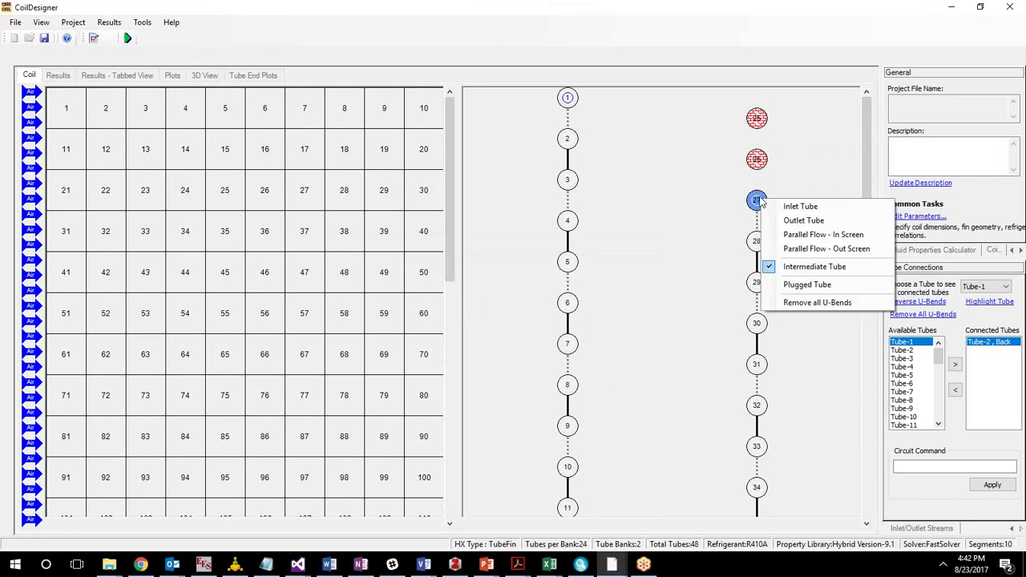
pyautogui.click(802, 208)
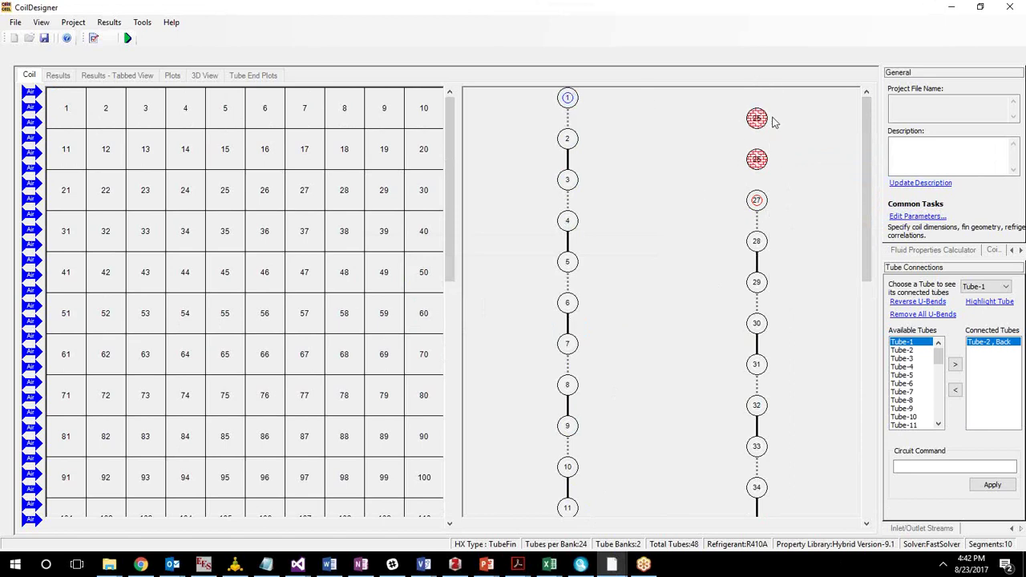
pyautogui.click(763, 124)
pyautogui.click(1023, 343)
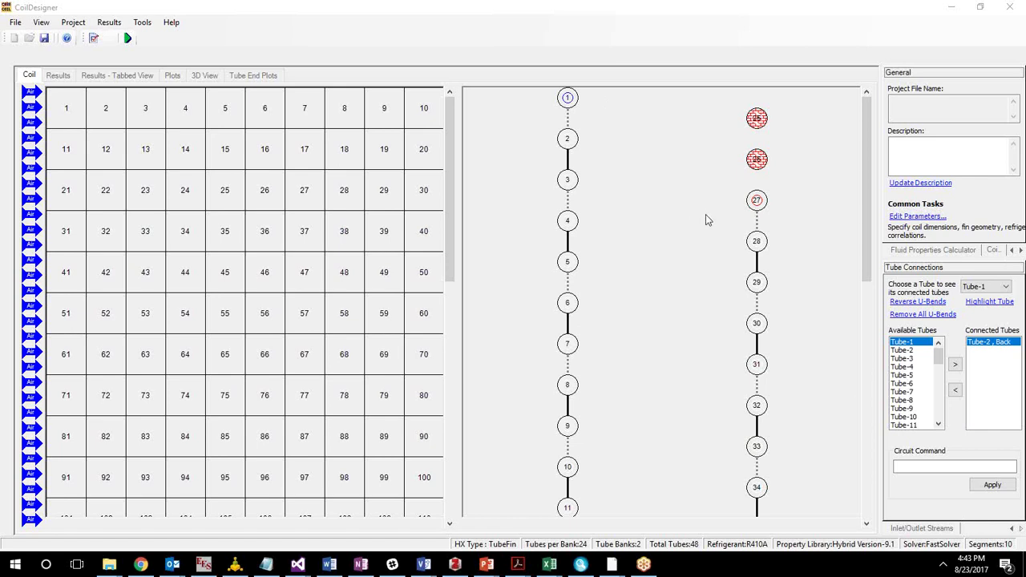
pyautogui.scroll(-10, 863, 509)
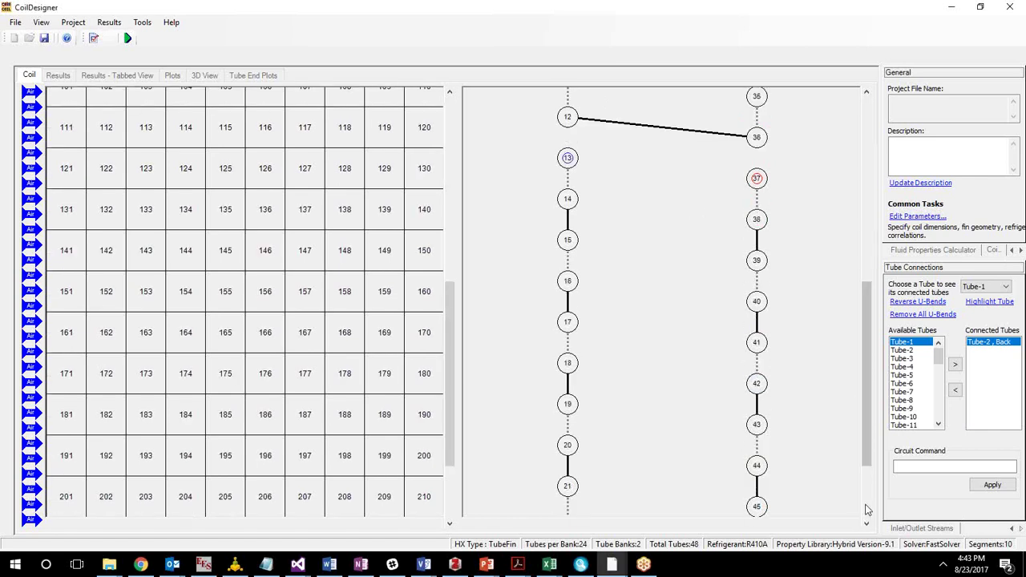
pyautogui.scroll(-3, 864, 509)
pyautogui.scroll(15, 832, 183)
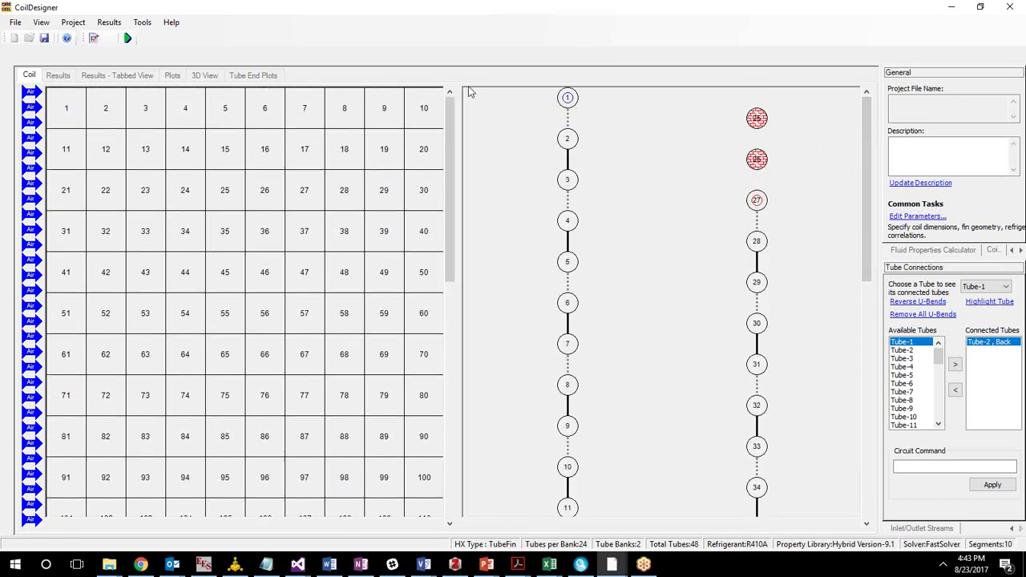
pyautogui.click(161, 122)
# Select cell 17 in the coil tube grid and bring up the Project menu's commands.
pyautogui.click(73, 24)
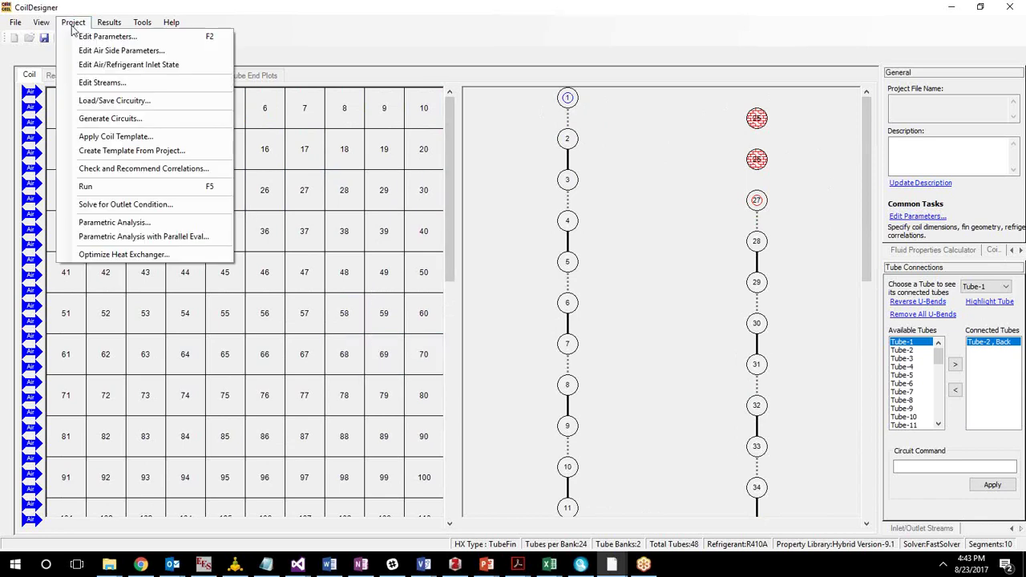
pyautogui.click(481, 112)
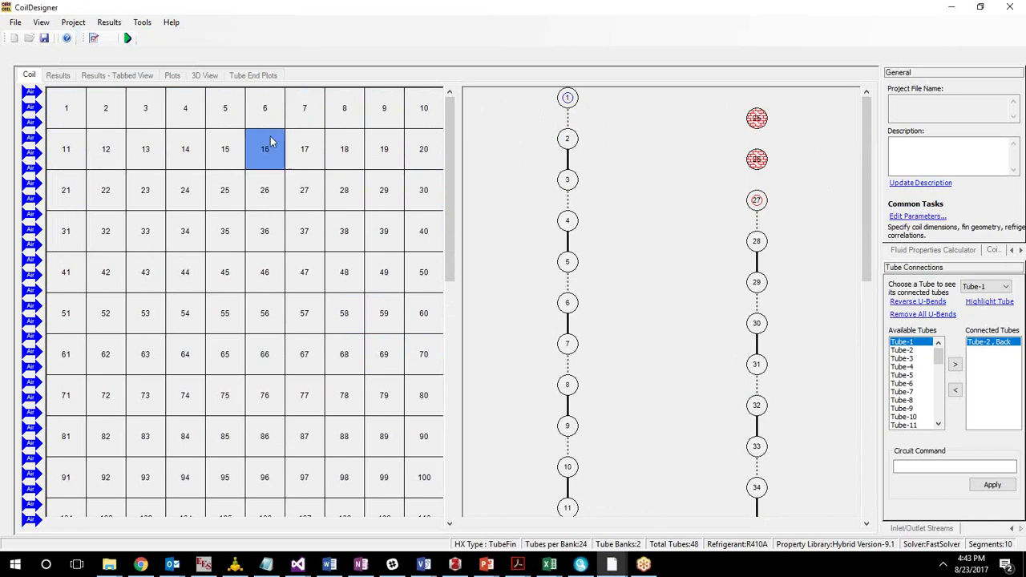
pyautogui.click(305, 154)
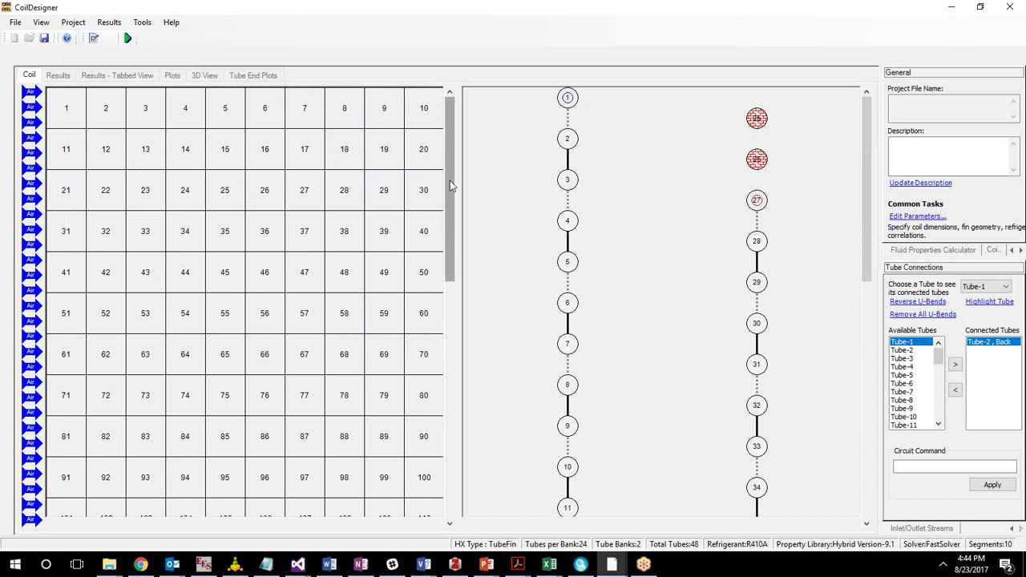
pyautogui.click(77, 26)
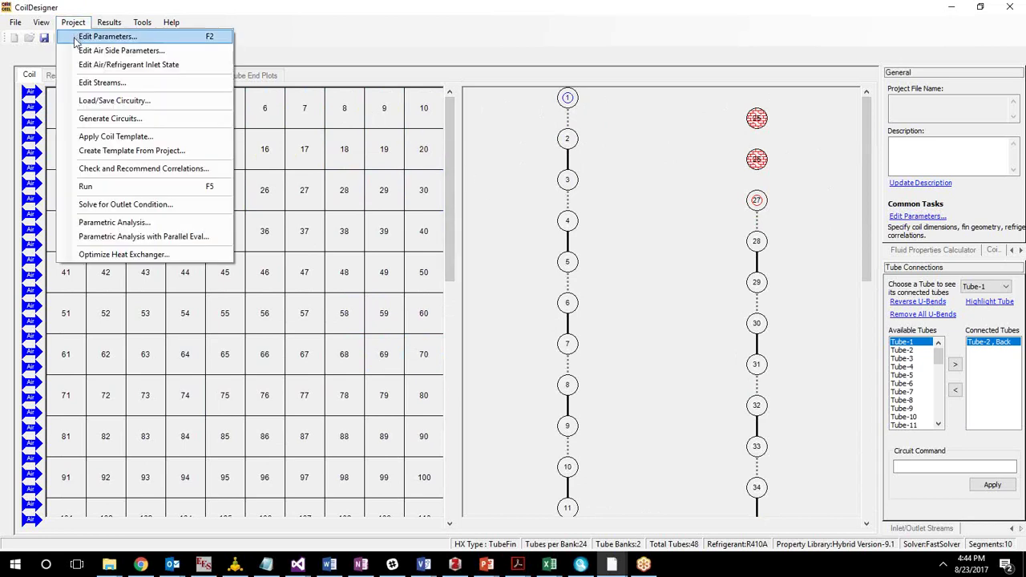
# Open the air-side parameters and switch the view from temperature (301 K) to relative humidity (45%), then velocity.
pyautogui.click(94, 55)
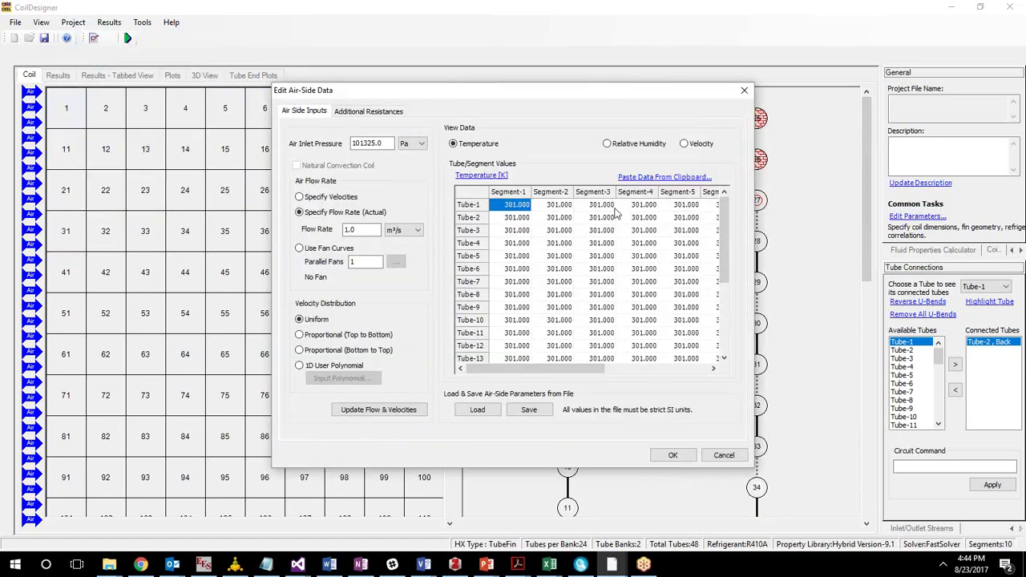
pyautogui.click(617, 145)
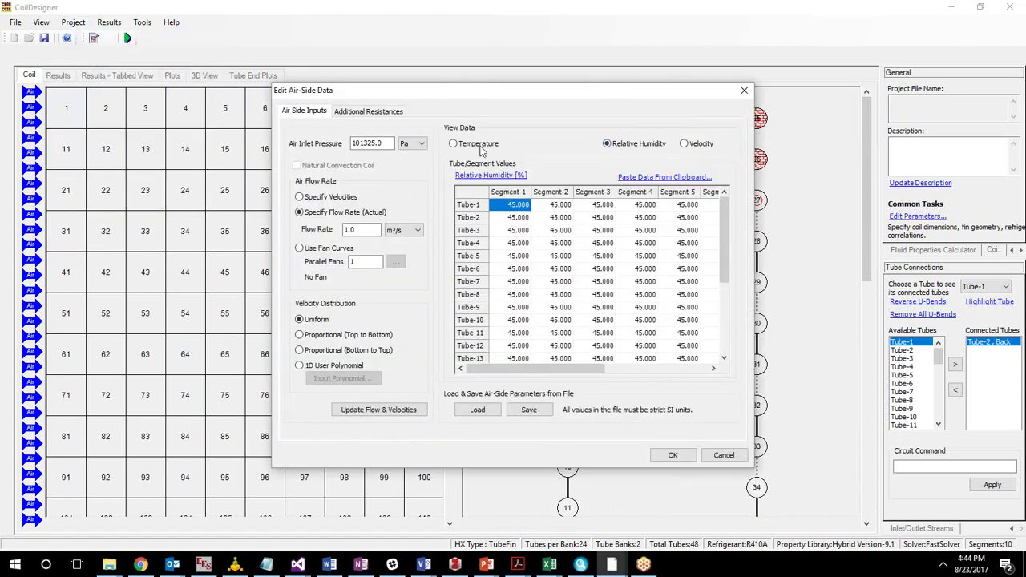
pyautogui.click(684, 143)
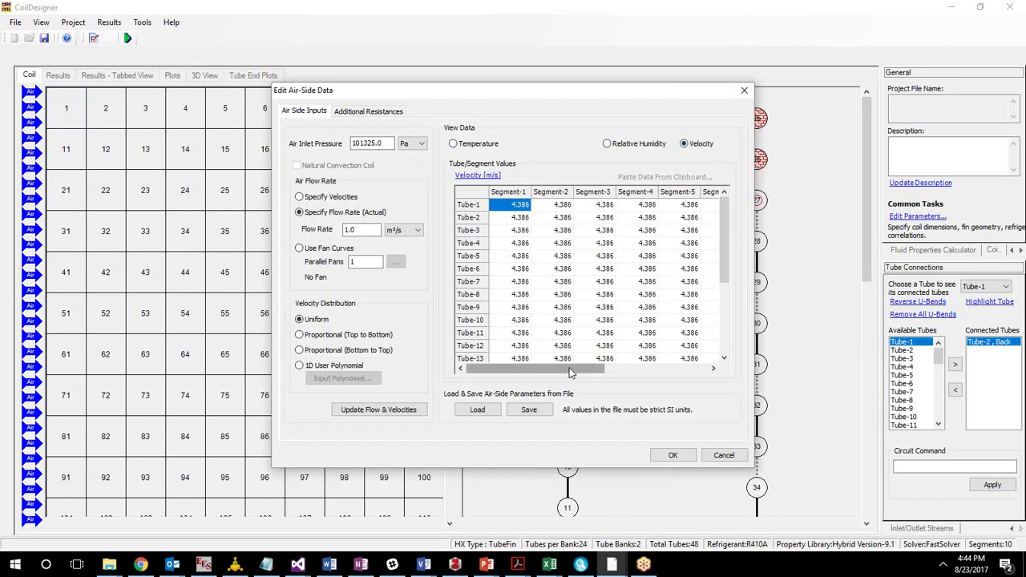
# Inspect the uniform 4.386 m/s velocities across tubes and segments, then close the air-side dialog.
pyautogui.moveTo(561, 369); pyautogui.dragTo(672, 371)
pyautogui.moveTo(727, 247); pyautogui.dragTo(690, 356)
pyautogui.moveTo(626, 369); pyautogui.dragTo(517, 371)
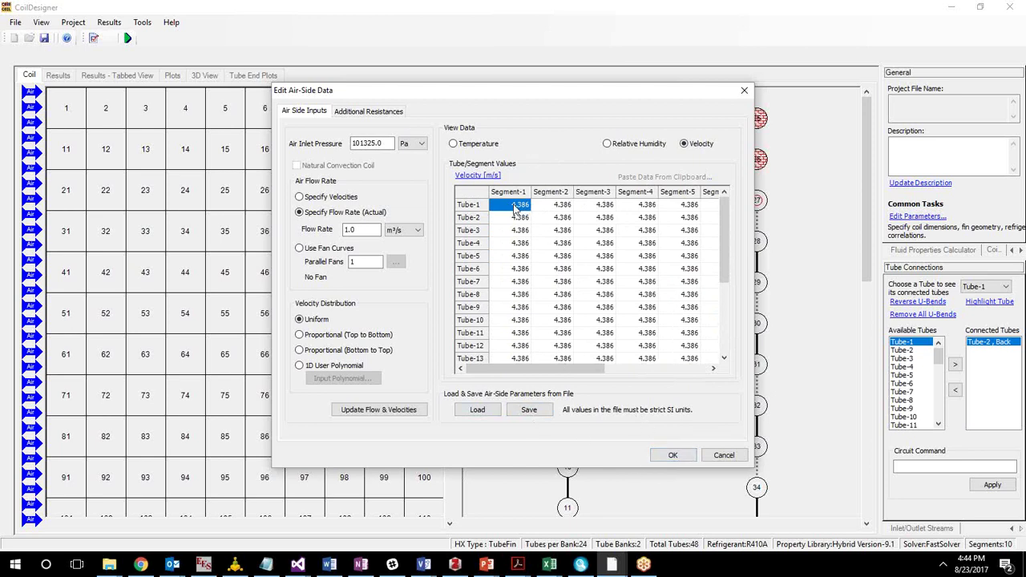
pyautogui.moveTo(514, 207); pyautogui.dragTo(603, 261)
pyautogui.moveTo(574, 370)
pyautogui.mouseDown()
pyautogui.moveTo(611, 379)
pyautogui.moveTo(571, 370)
pyautogui.mouseUp()
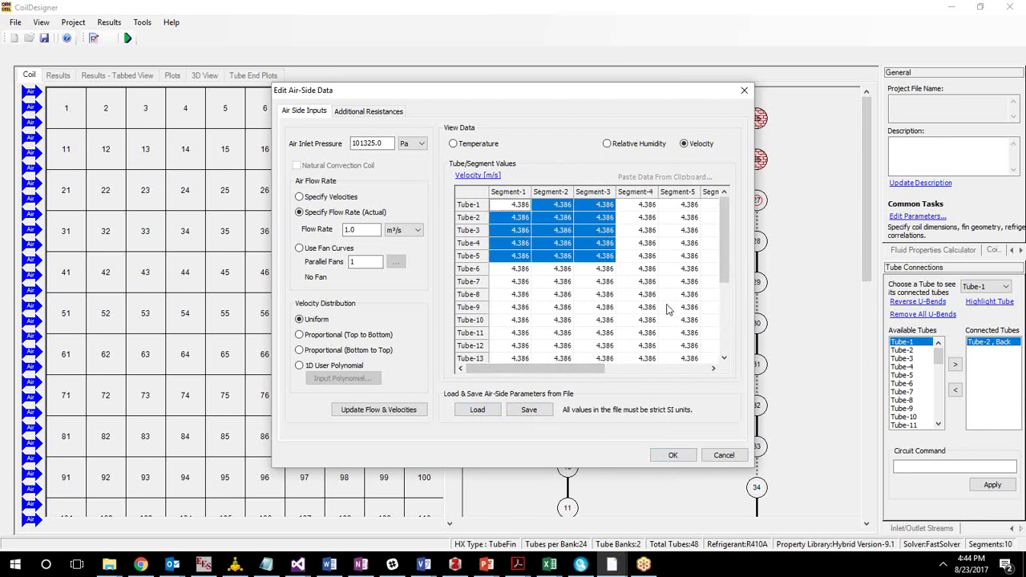
pyautogui.moveTo(727, 276); pyautogui.dragTo(762, 258)
pyautogui.moveTo(725, 210)
pyautogui.mouseDown()
pyautogui.moveTo(731, 270)
pyautogui.moveTo(715, 243)
pyautogui.moveTo(714, 207)
pyautogui.mouseUp()
pyautogui.click(711, 205)
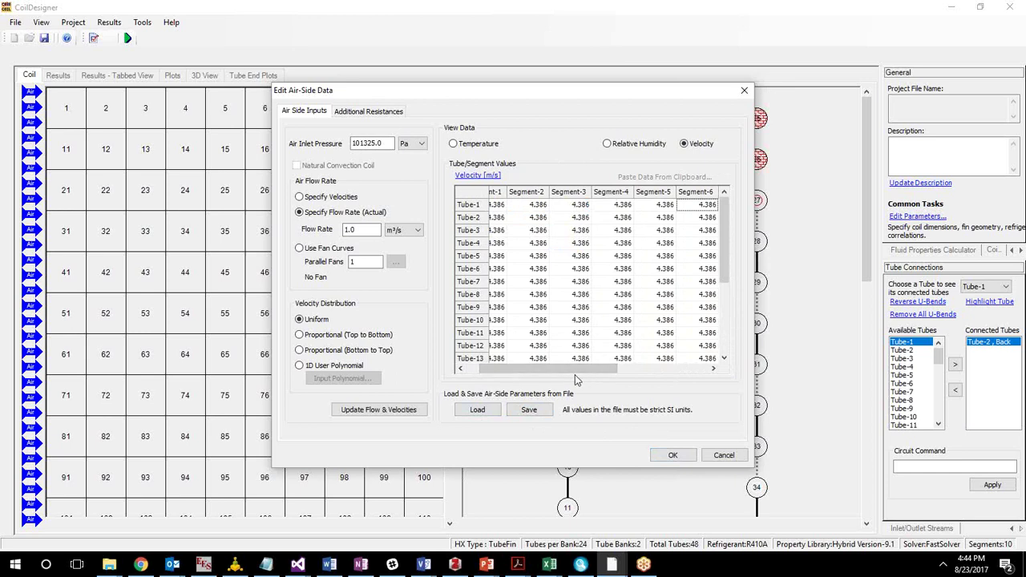
pyautogui.moveTo(593, 373); pyautogui.dragTo(572, 374)
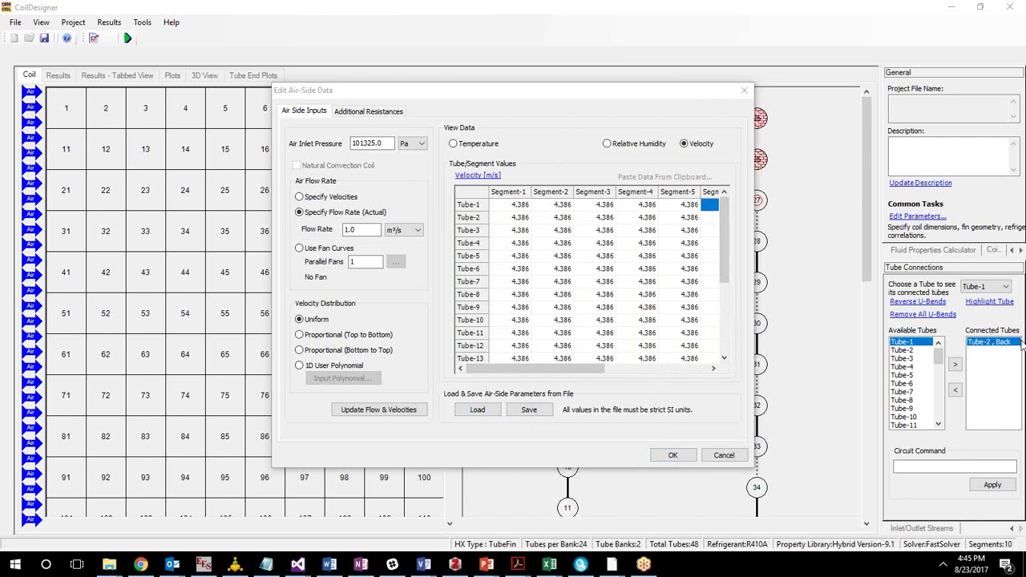
pyautogui.click(744, 90)
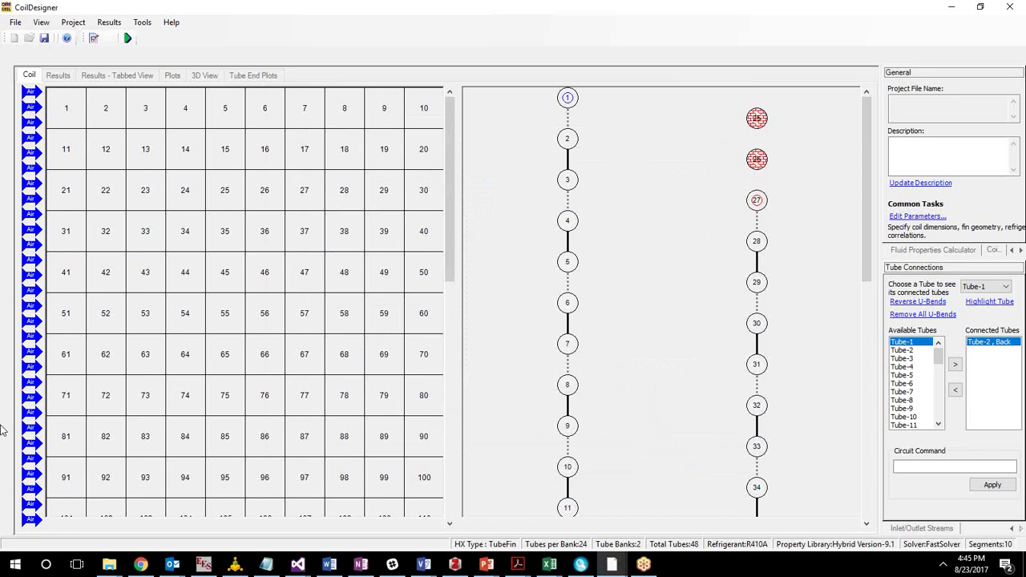
# Start a new Notepad note containing the vendor's support e-mail address.
pyautogui.click(90, 409)
pyautogui.click(267, 565)
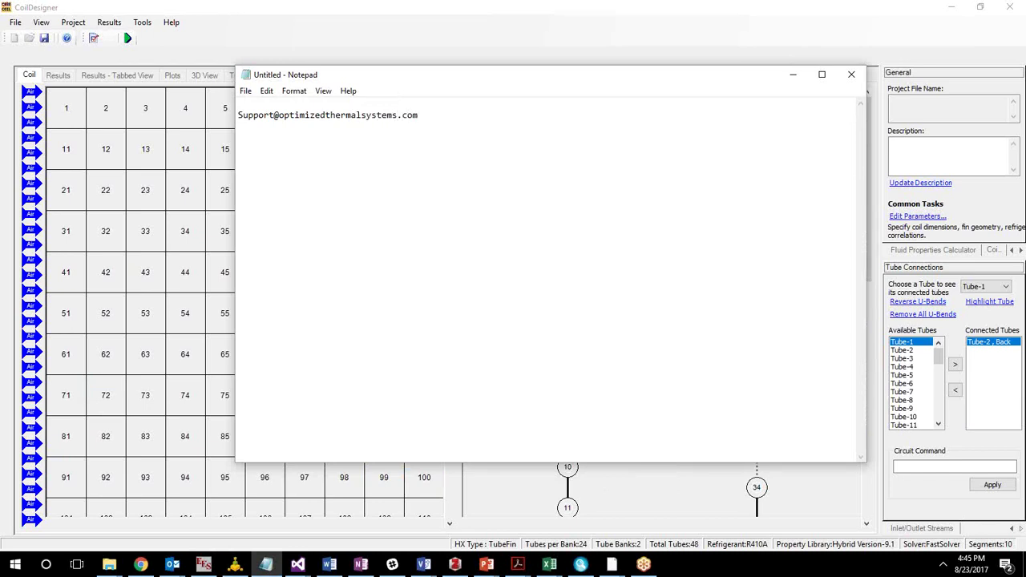
pyautogui.press('alt')
pyautogui.click(1022, 323)
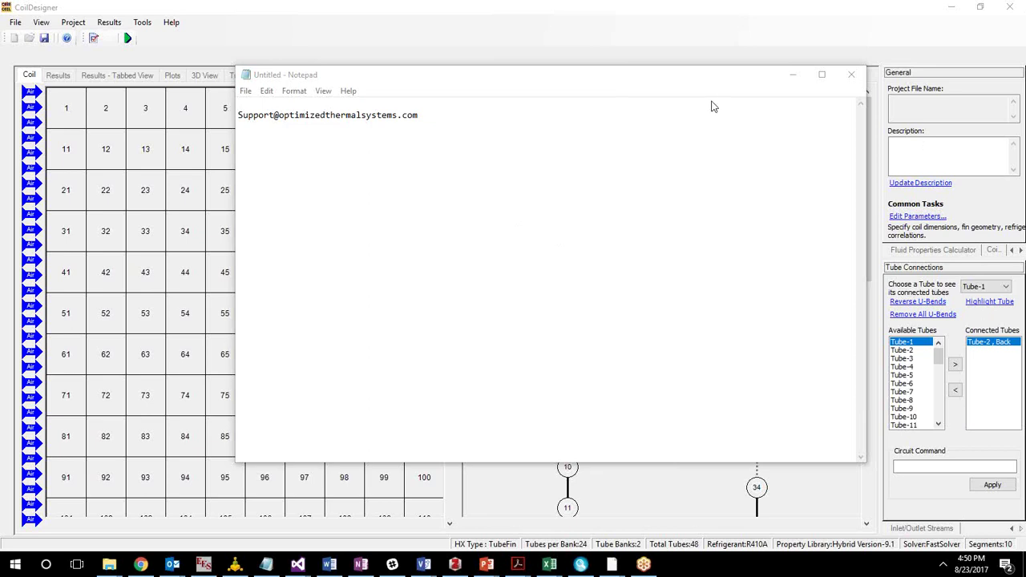
# Narrow the Notepad window over the coil grid and place the cursor after the support address.
pyautogui.moveTo(695, 77); pyautogui.dragTo(644, 74)
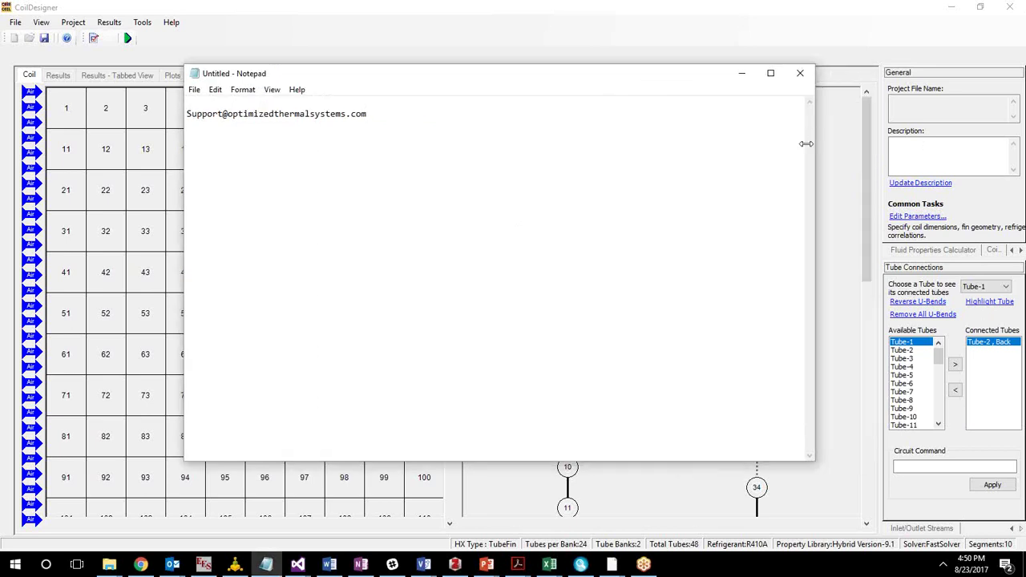
pyautogui.moveTo(816, 138); pyautogui.dragTo(739, 148)
pyautogui.moveTo(573, 84); pyautogui.dragTo(650, 81)
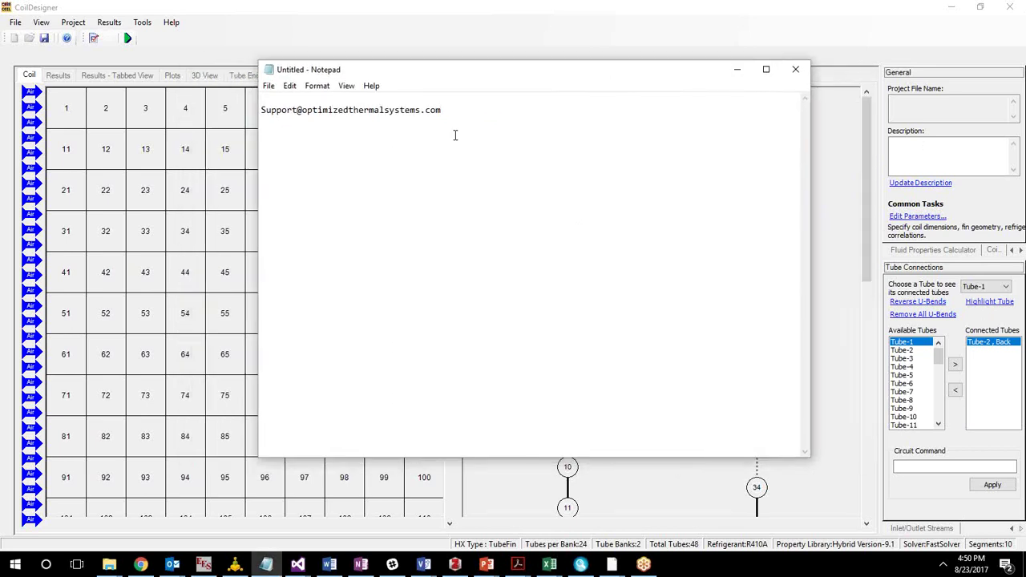
pyautogui.moveTo(266, 109); pyautogui.dragTo(509, 121)
pyautogui.click(509, 120)
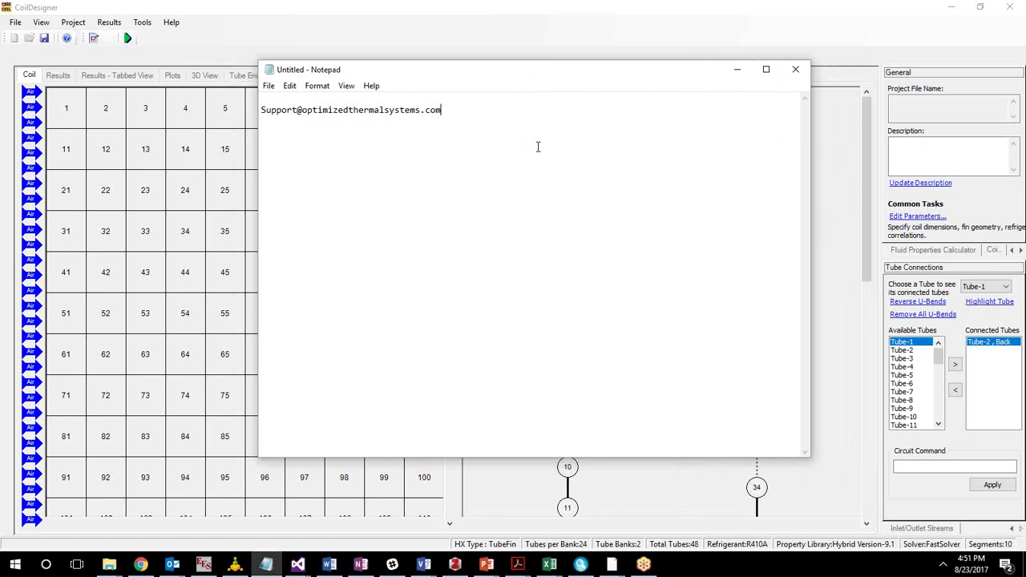
pyautogui.press('Return')
pyautogui.press('Return')
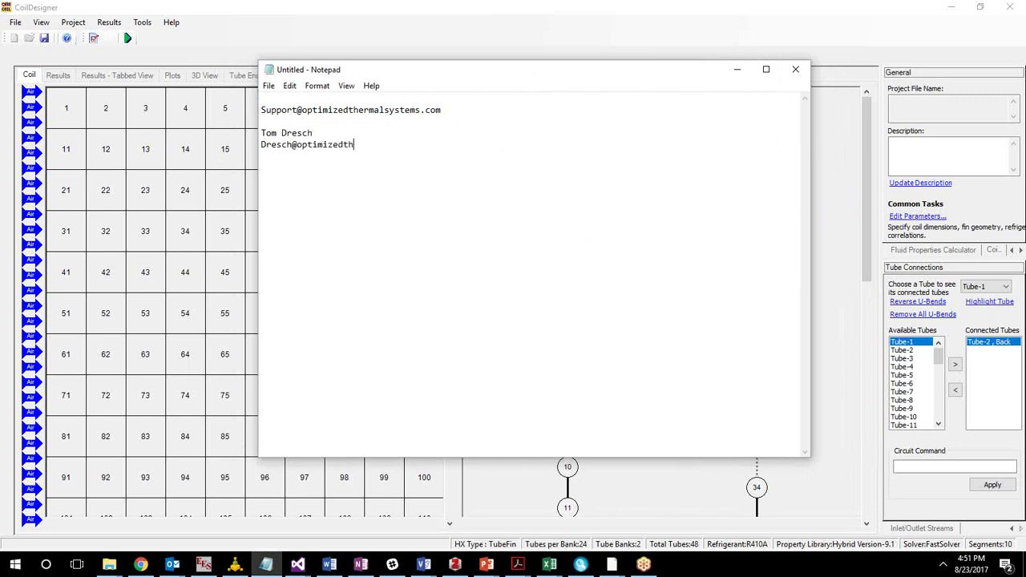
pyautogui.click(862, 261)
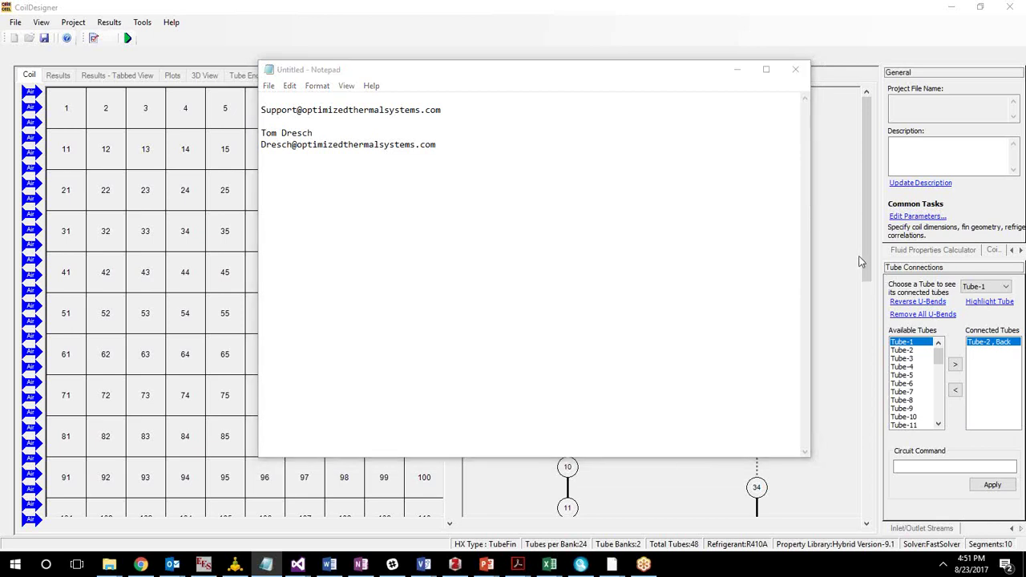